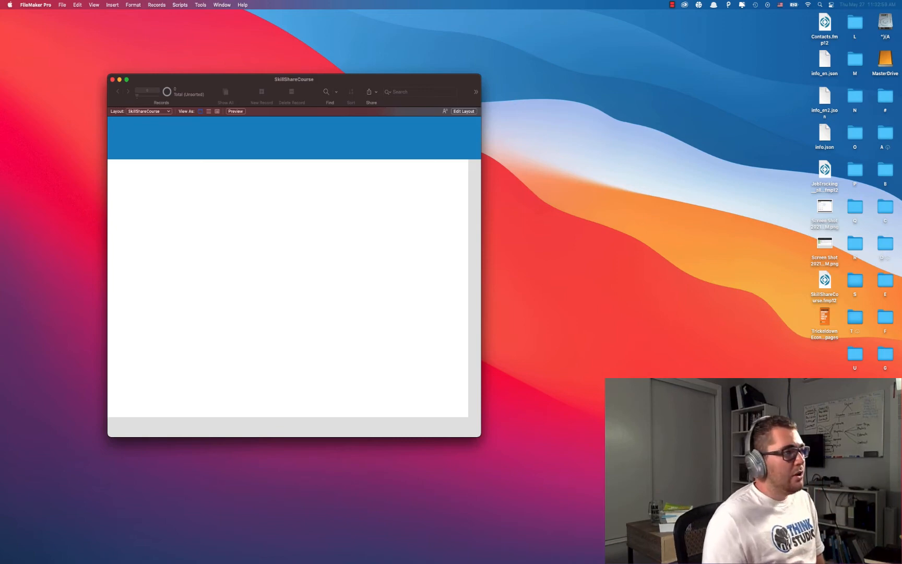
# Put the SkillShareCourse window into Layout mode with Cmd+L.
pyautogui.moveTo(351, 74); pyautogui.dragTo(353, 73)
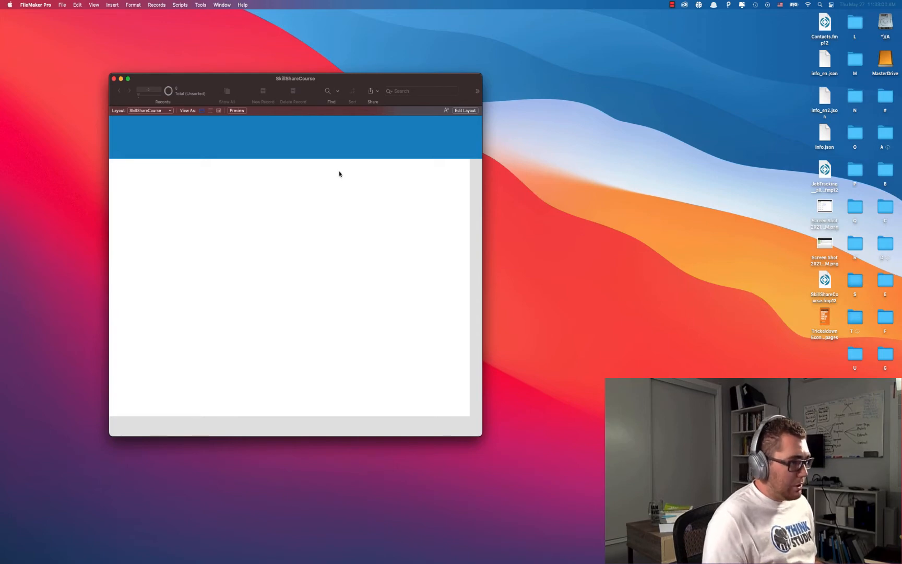
pyautogui.press('super+l')
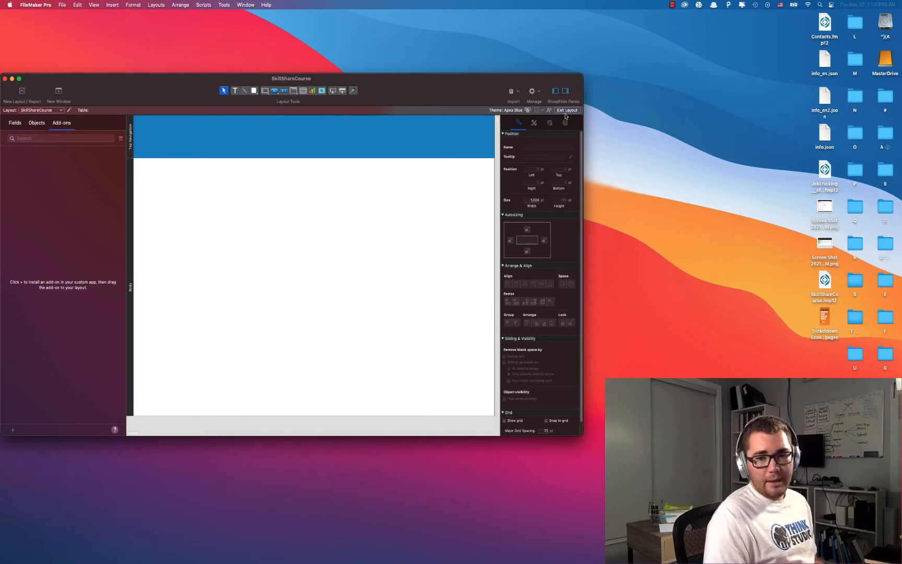
# Open the Manage Layouts dialog and position it on screen.
pyautogui.press('shift+super+l')
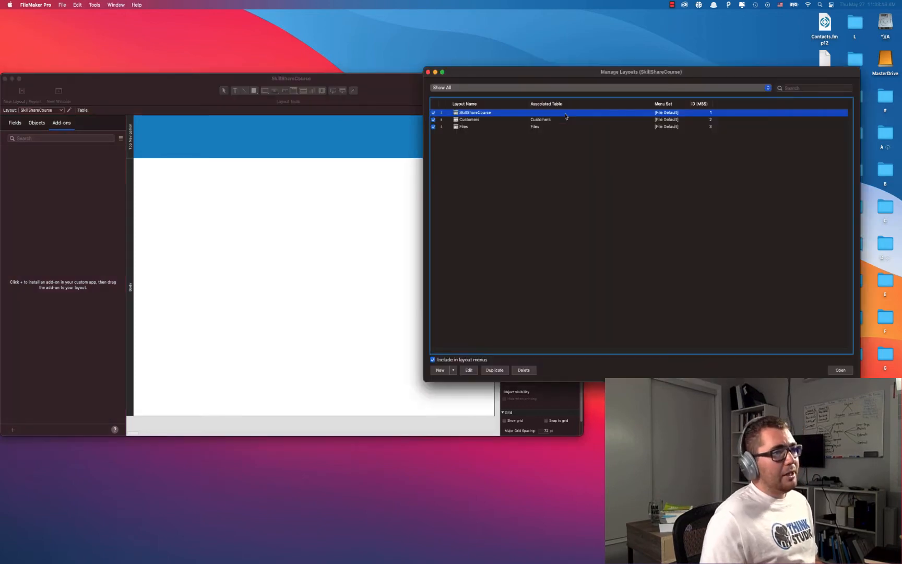
pyautogui.moveTo(607, 73); pyautogui.dragTo(386, 113)
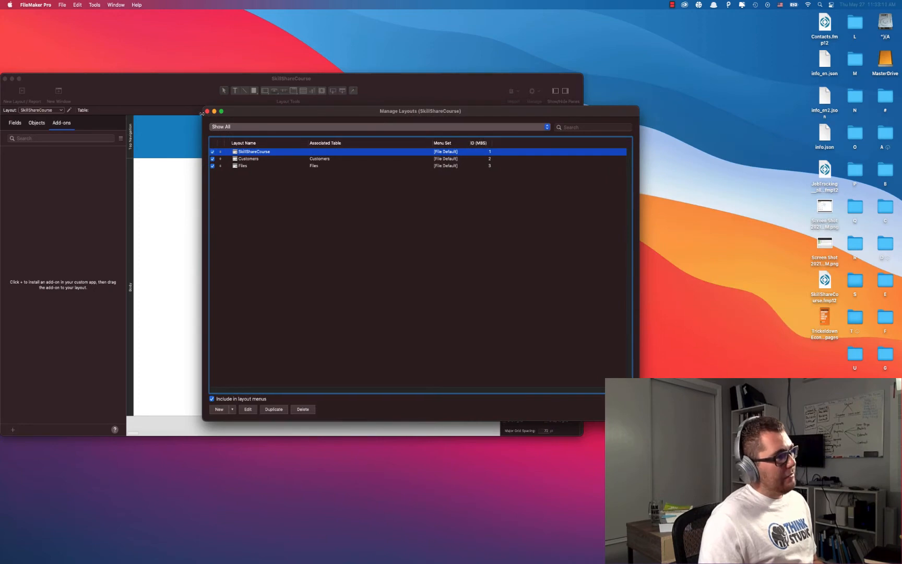
pyautogui.click(206, 111)
pyautogui.click(59, 5)
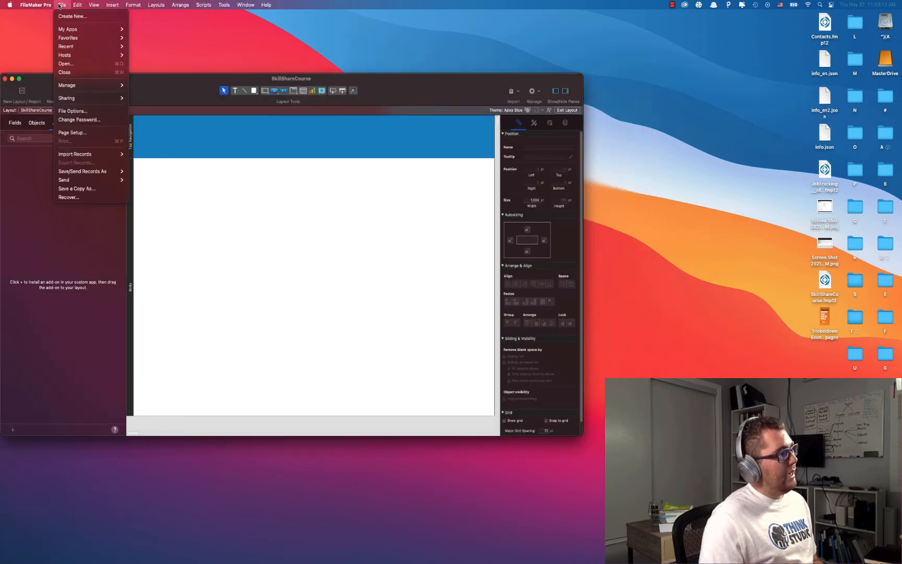
pyautogui.moveTo(69, 86)
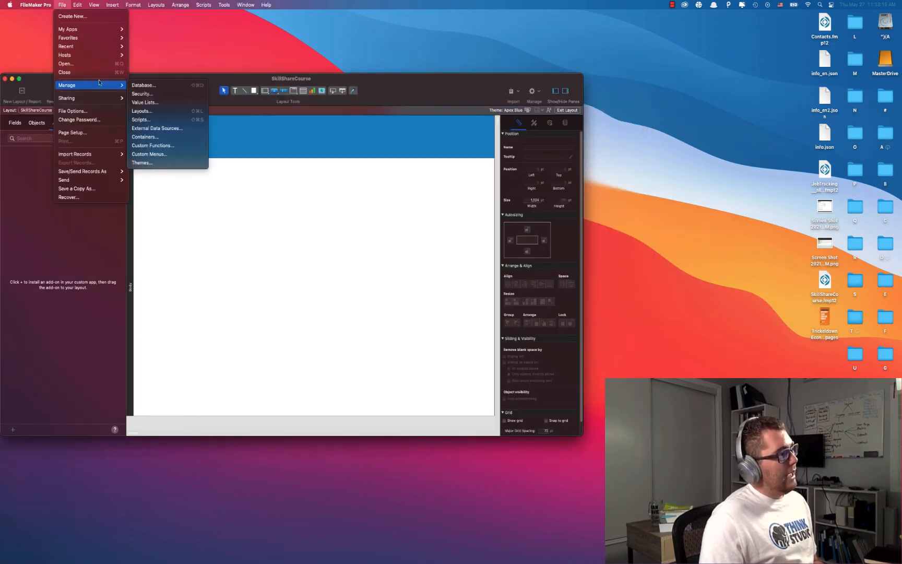
pyautogui.click(141, 111)
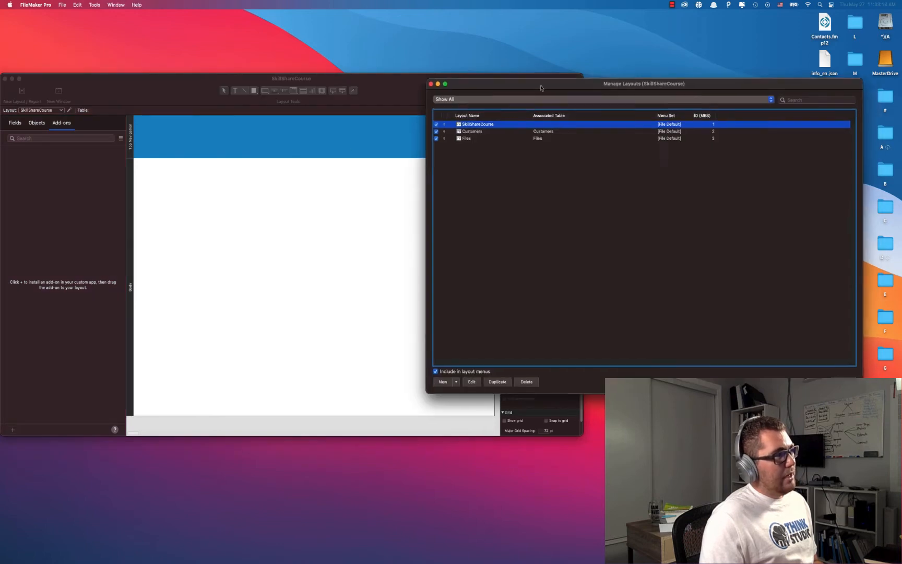
pyautogui.moveTo(544, 93); pyautogui.dragTo(279, 108)
pyautogui.click(289, 221)
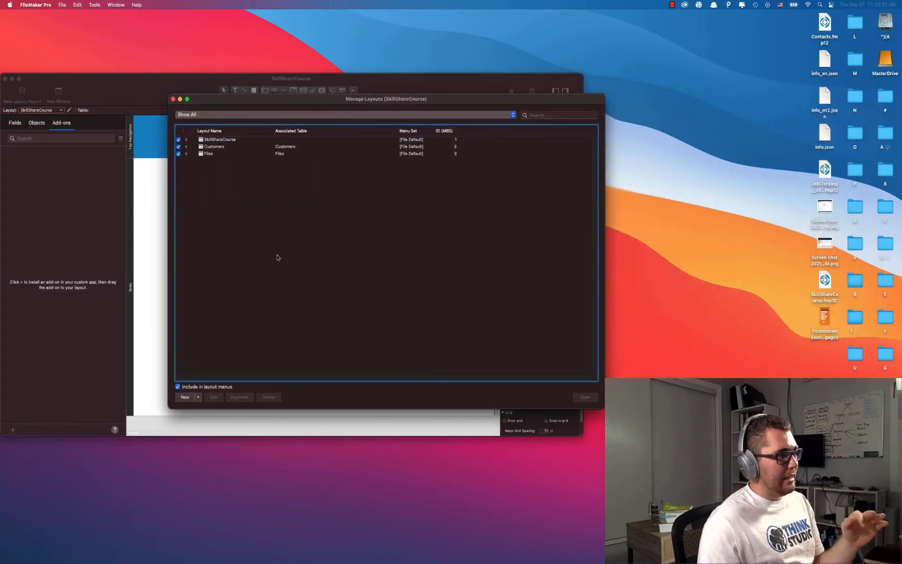
# Create three new layout folders named Layouts, List and Tables.
pyautogui.click(198, 397)
pyautogui.click(219, 420)
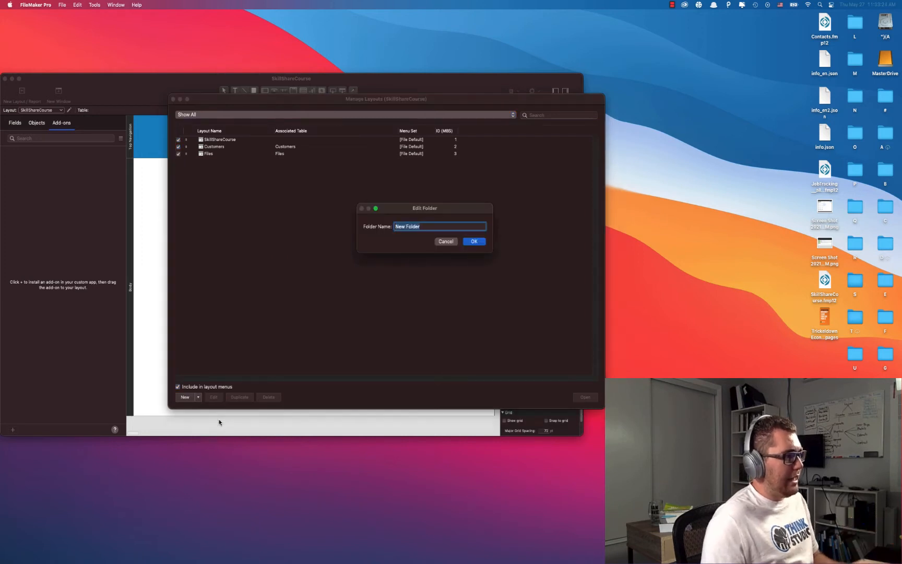
pyautogui.write('Layouts')
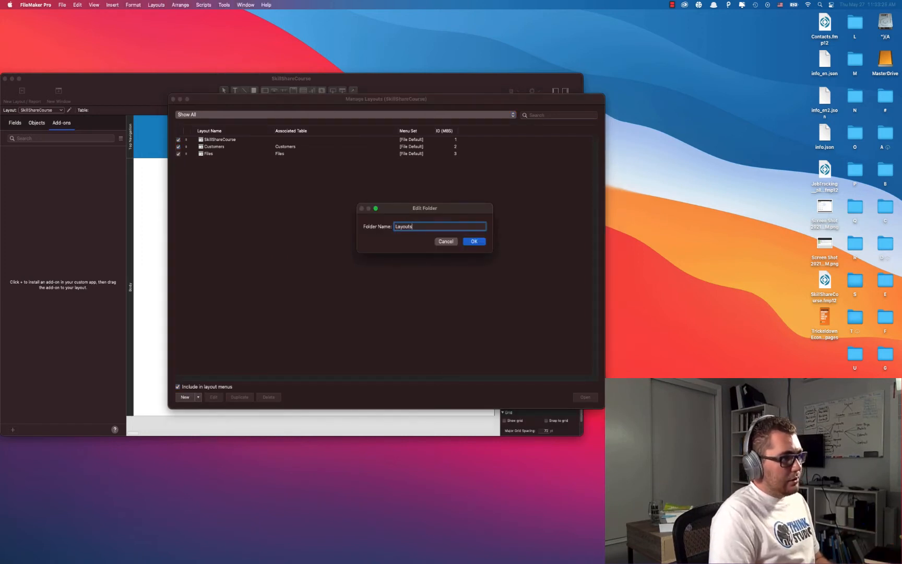
pyautogui.press('Return')
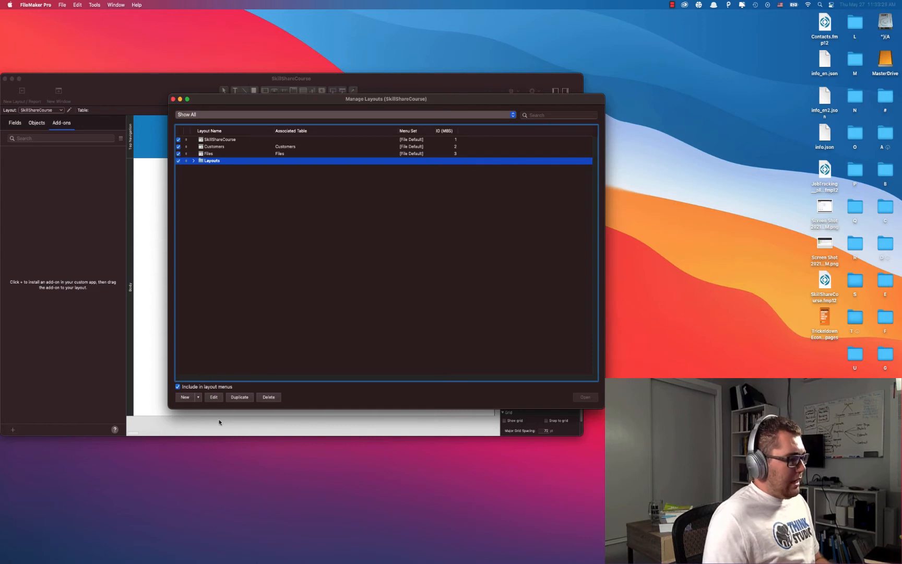
pyautogui.click(198, 398)
pyautogui.click(211, 419)
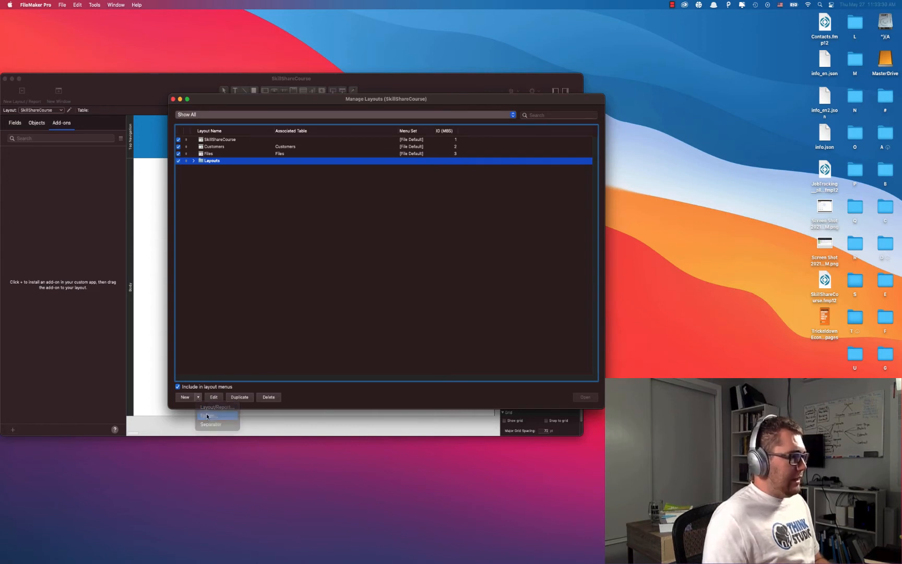
pyautogui.write('List')
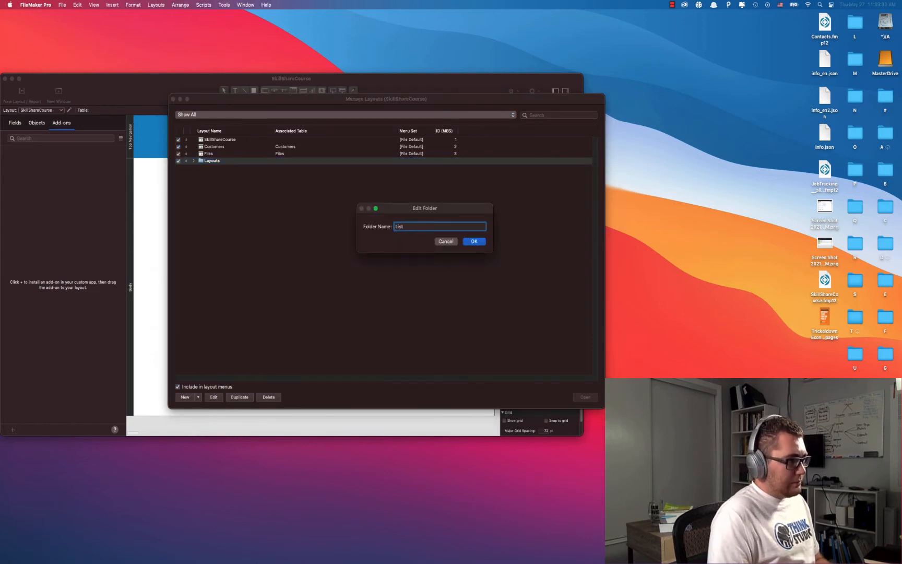
pyautogui.press('Return')
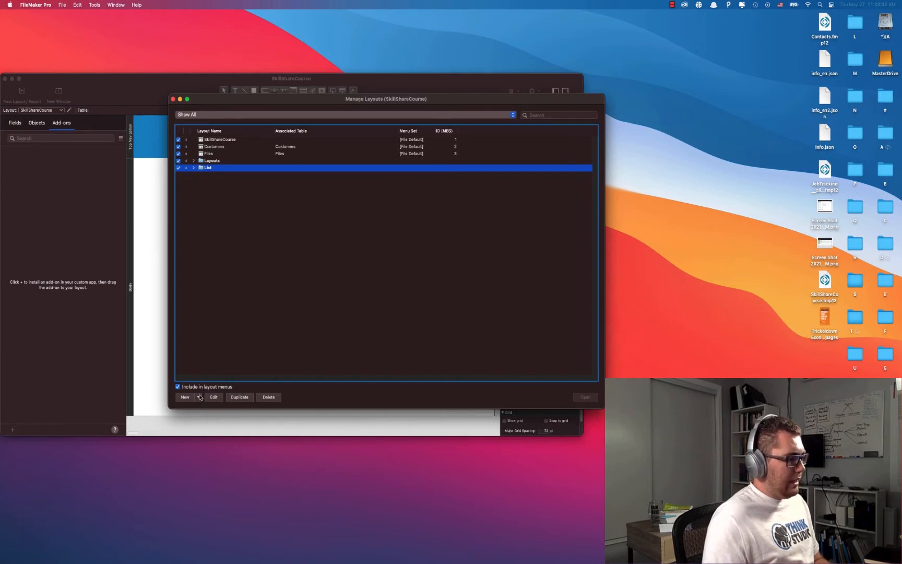
pyautogui.click(198, 398)
pyautogui.click(212, 419)
pyautogui.write('Tables')
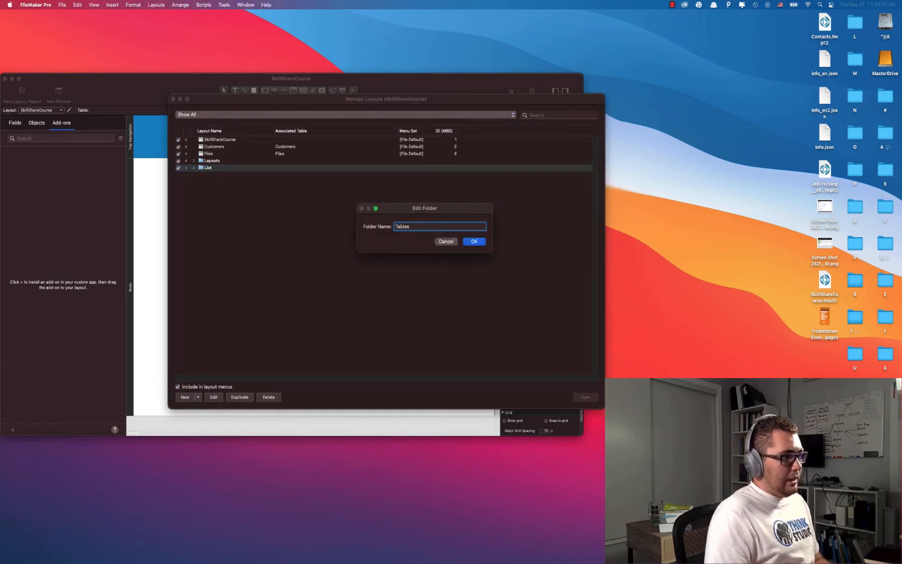
pyautogui.press('Return')
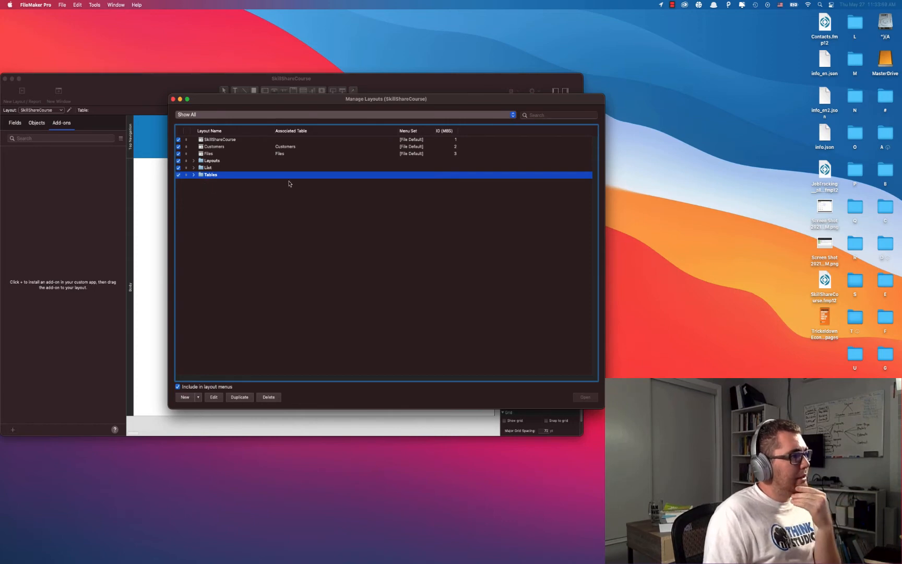
pyautogui.click(237, 140)
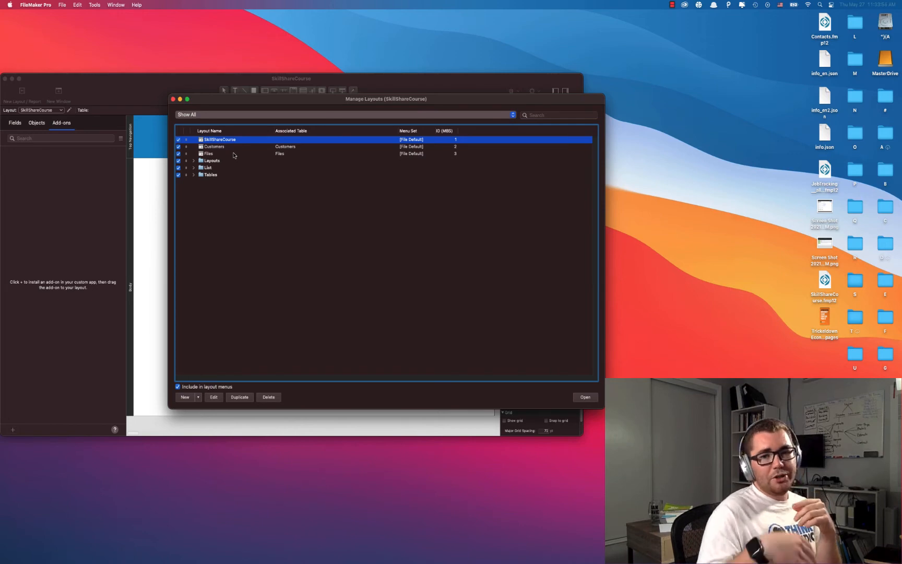
# Permanently delete the SkillShareCourse layout.
pyautogui.click(269, 397)
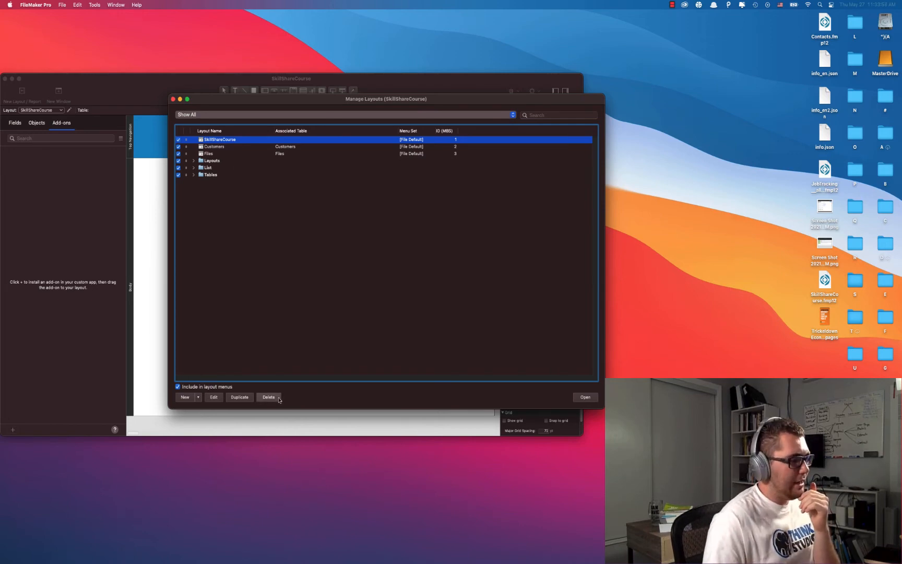
pyautogui.click(429, 204)
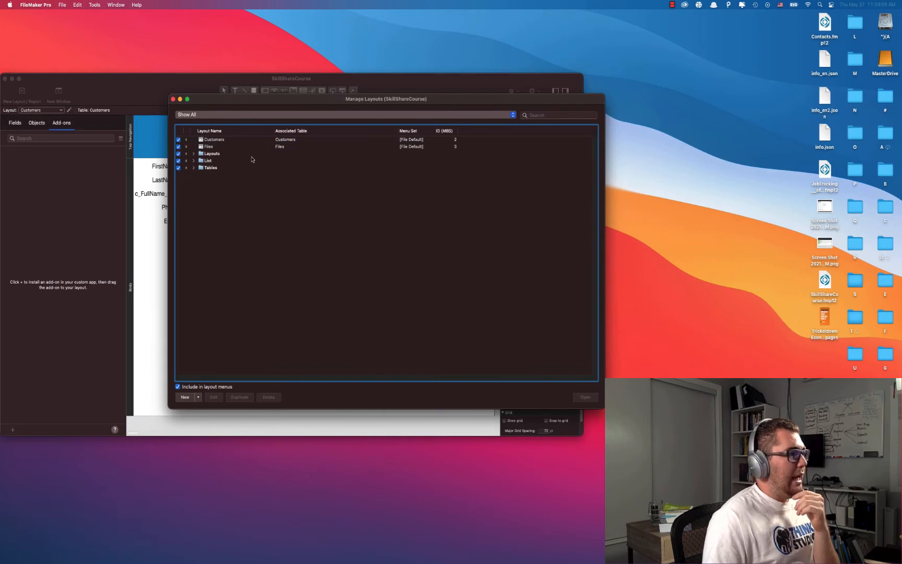
pyautogui.moveTo(250, 108); pyautogui.dragTo(332, 119)
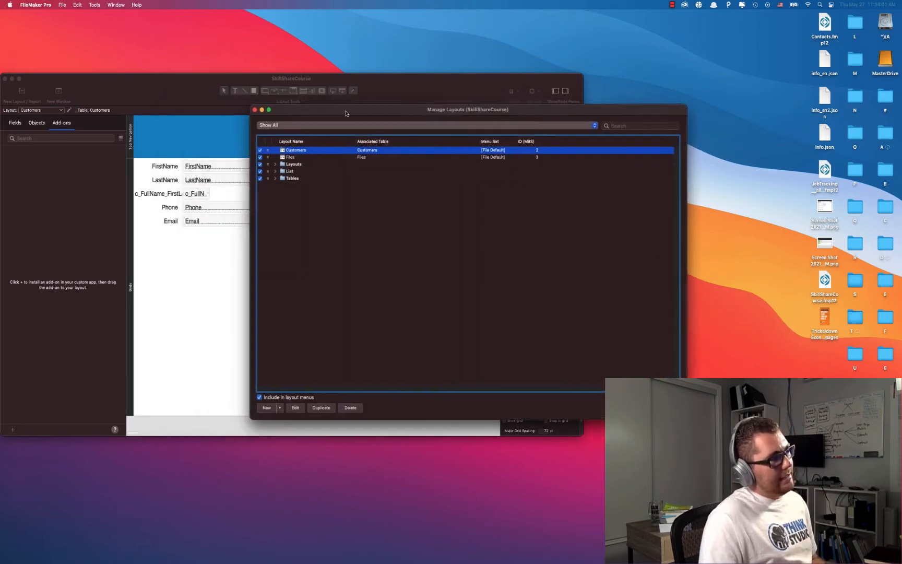
# Move the Customers and Files layouts into the Tables folder and expand it.
pyautogui.keyDown('shift'); pyautogui.click(290, 158); pyautogui.keyUp('shift')
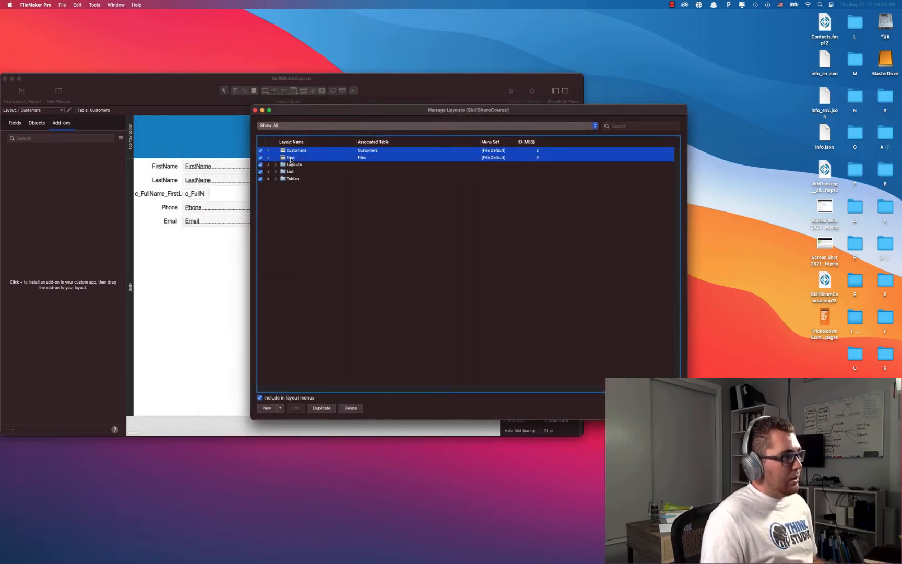
pyautogui.moveTo(290, 155); pyautogui.dragTo(316, 186)
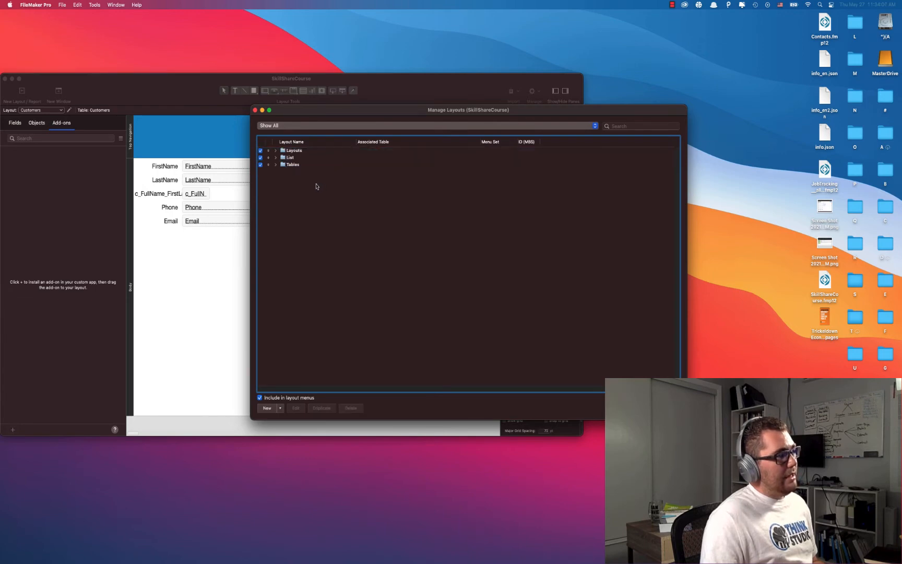
pyautogui.click(276, 165)
pyautogui.click(306, 172)
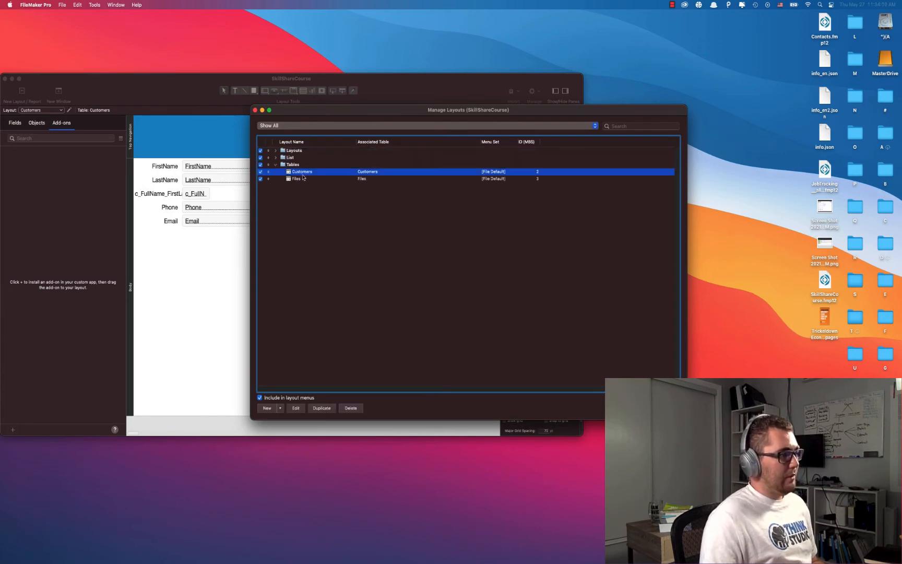
# Rename the Customers layout to Table_Customers with form and list views turned off.
pyautogui.doubleClick(303, 173)
pyautogui.moveTo(325, 123); pyautogui.dragTo(393, 195)
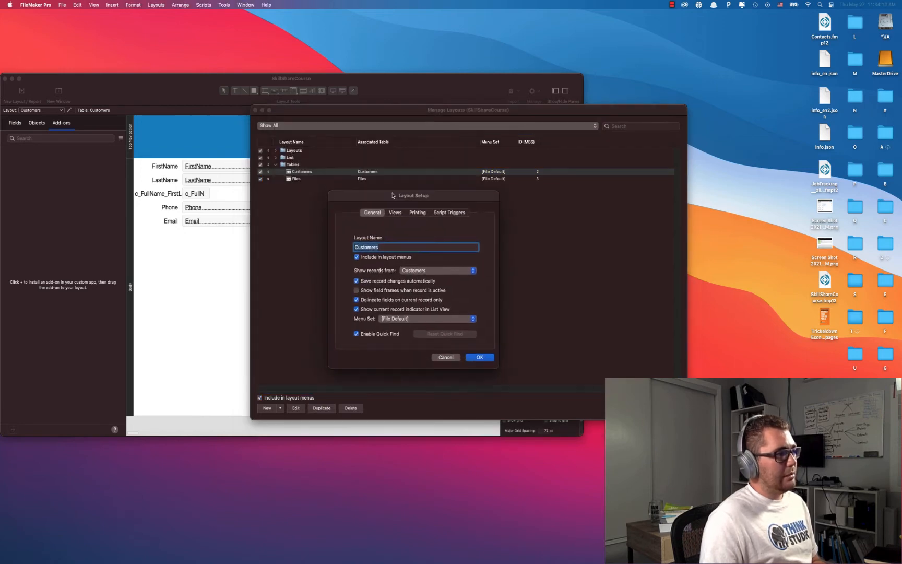
pyautogui.write('Table_')
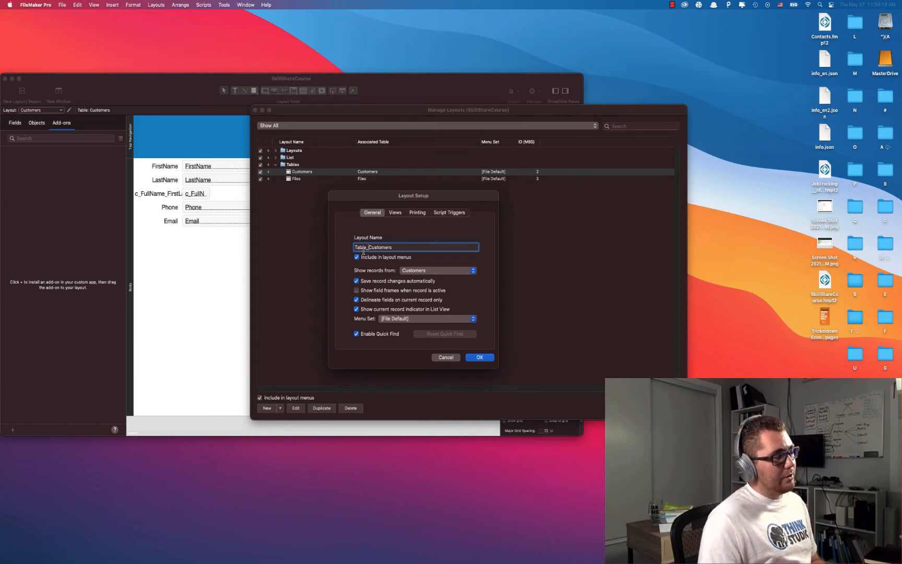
pyautogui.click(400, 214)
pyautogui.click(412, 261)
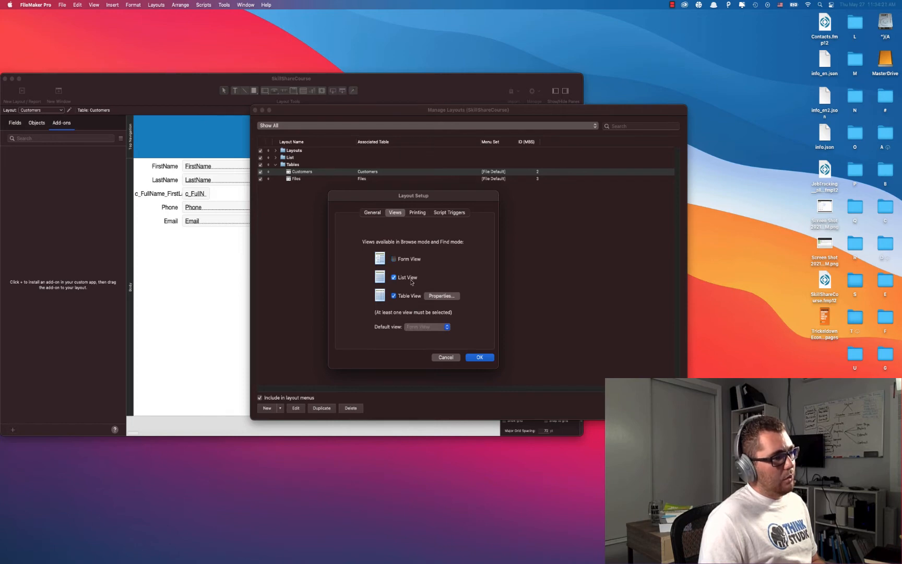
pyautogui.click(412, 281)
pyautogui.click(473, 359)
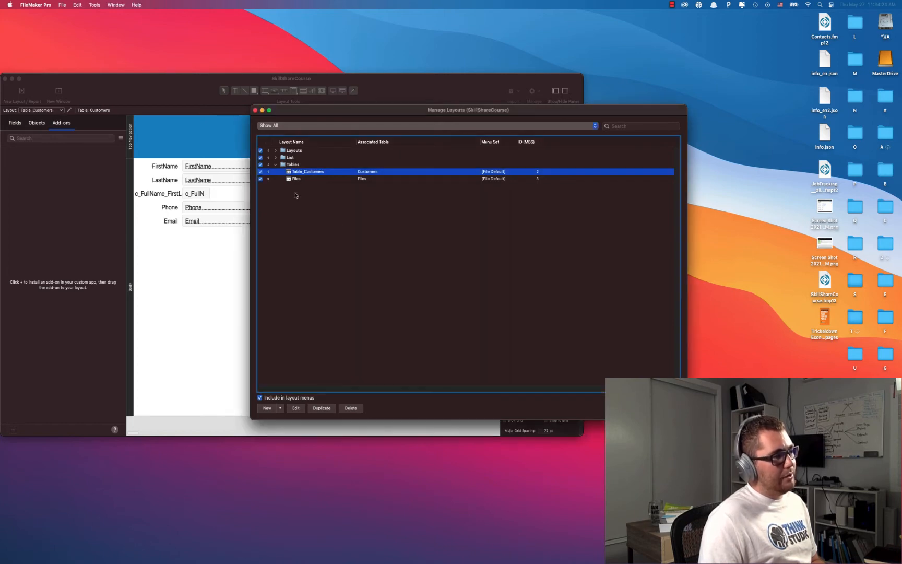
# Rename the Files layout to Table_Files and save its layout setup.
pyautogui.doubleClick(296, 179)
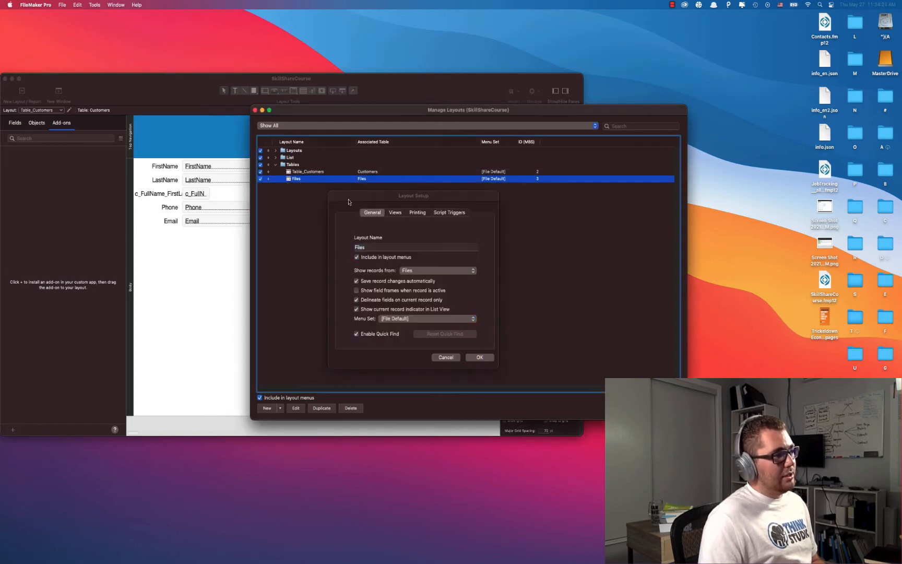
pyautogui.click(372, 248)
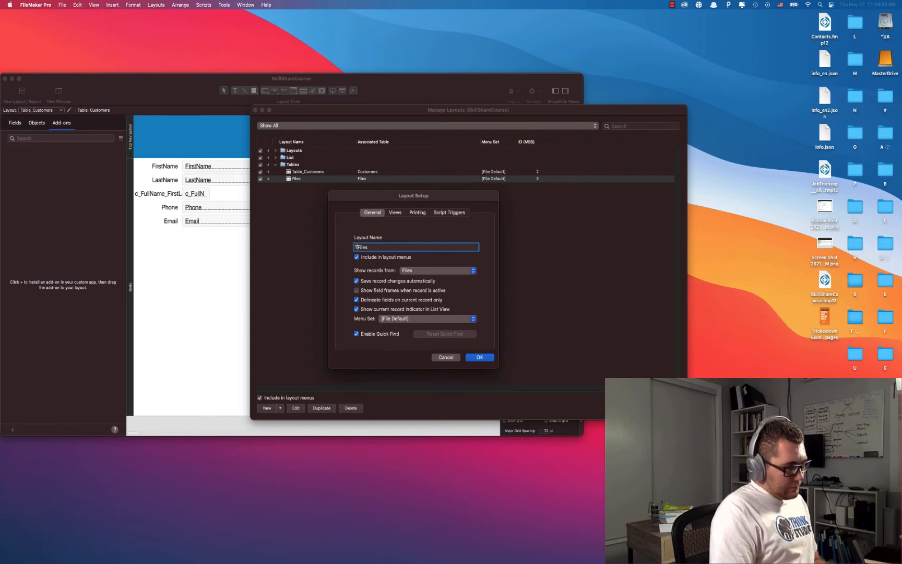
pyautogui.write('able')
pyautogui.press('BackSpace')
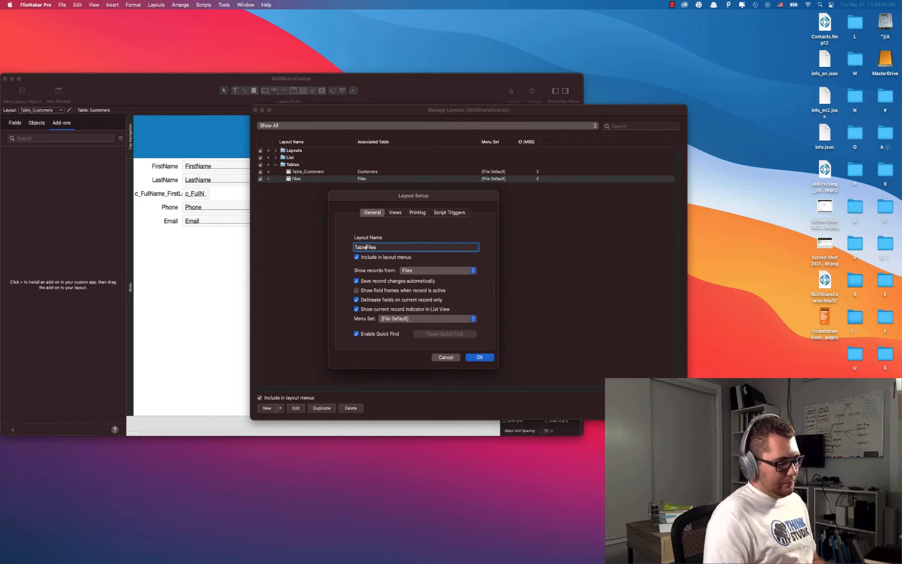
pyautogui.write('_')
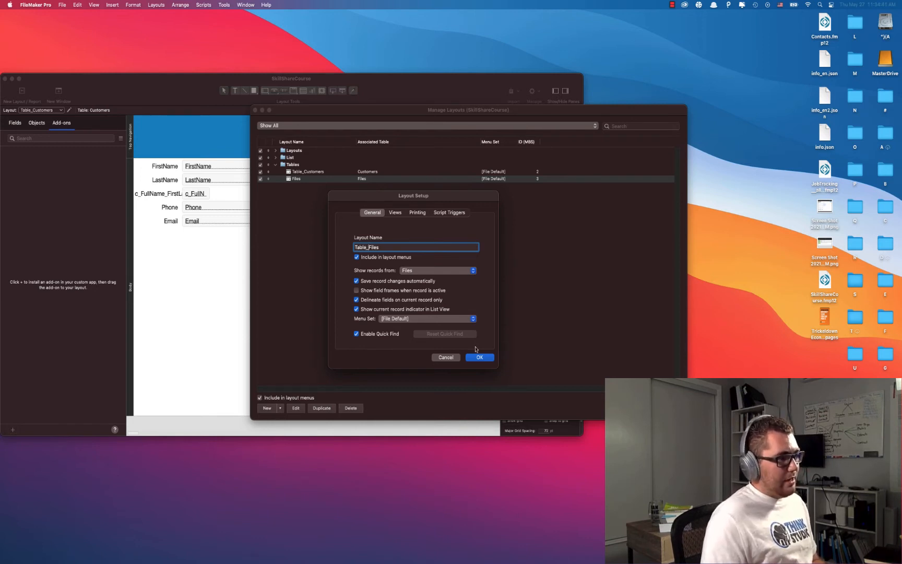
pyautogui.click(398, 214)
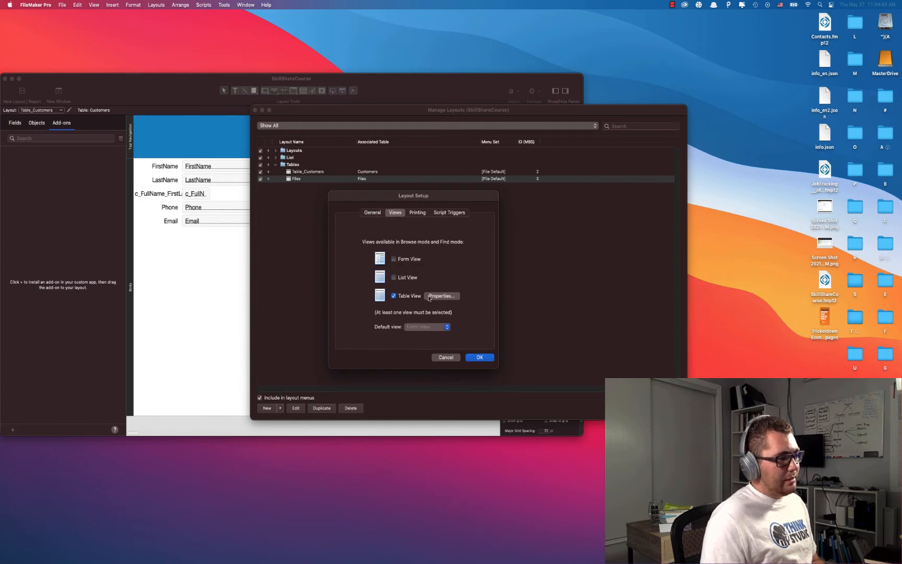
pyautogui.click(475, 358)
pyautogui.click(370, 211)
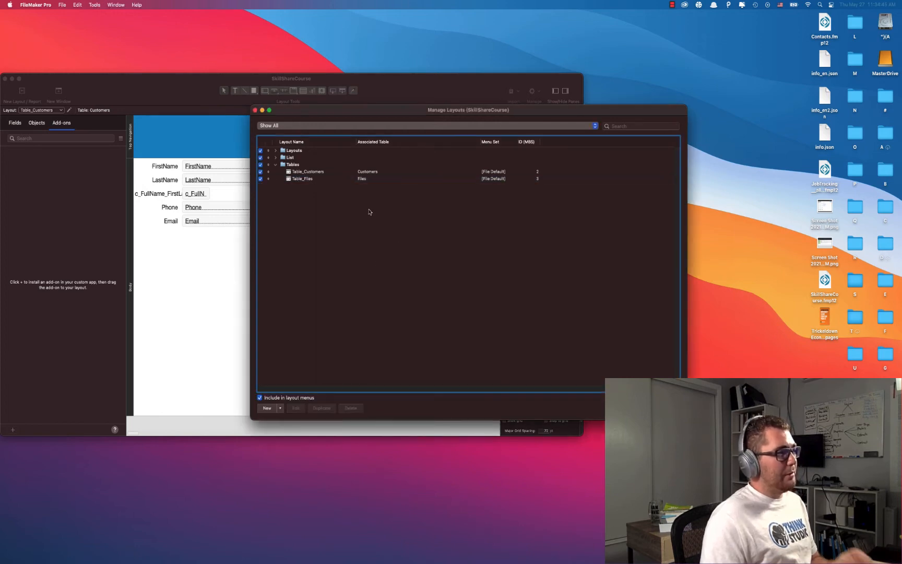
pyautogui.click(276, 151)
# In the Layouts folder, create a Customers computer form layout named Lay_Customer.
pyautogui.moveTo(313, 115); pyautogui.dragTo(317, 113)
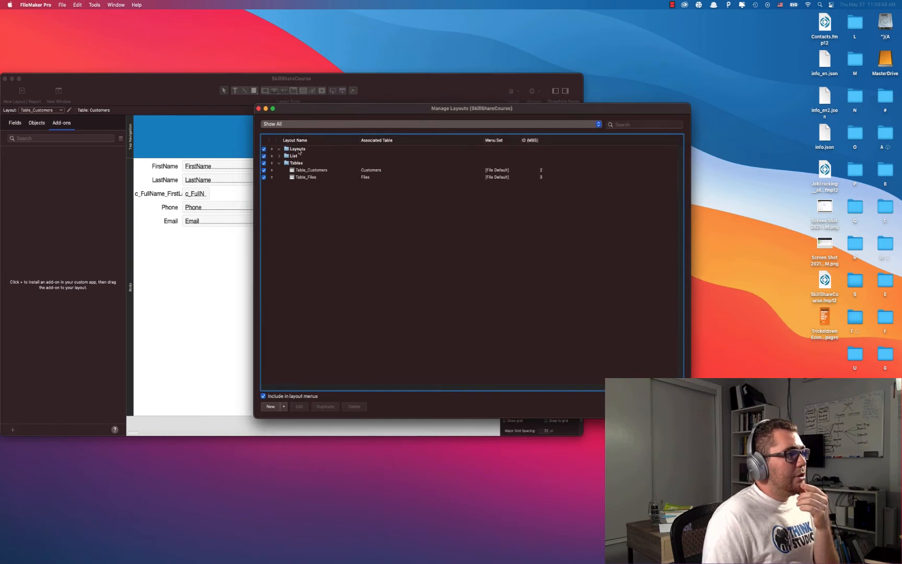
pyautogui.click(300, 151)
pyautogui.click(366, 254)
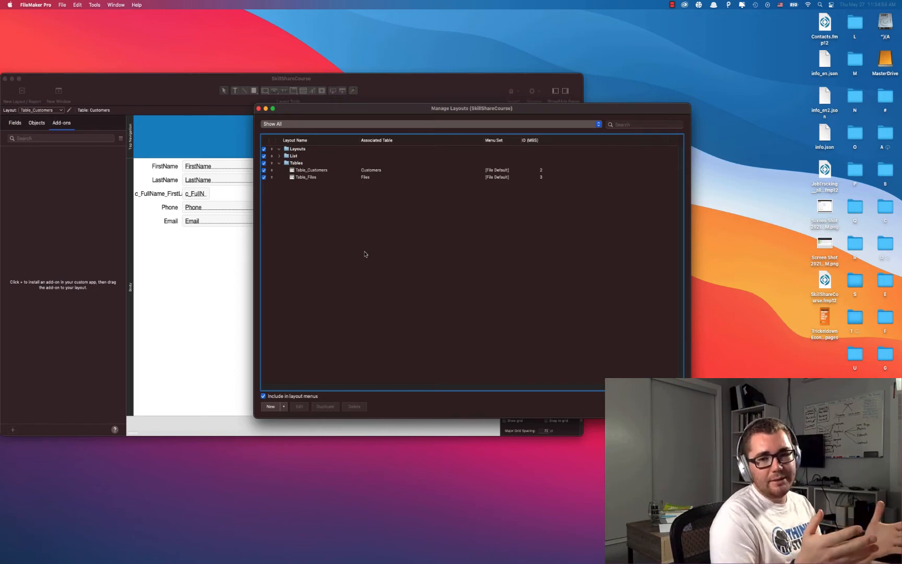
pyautogui.click(309, 151)
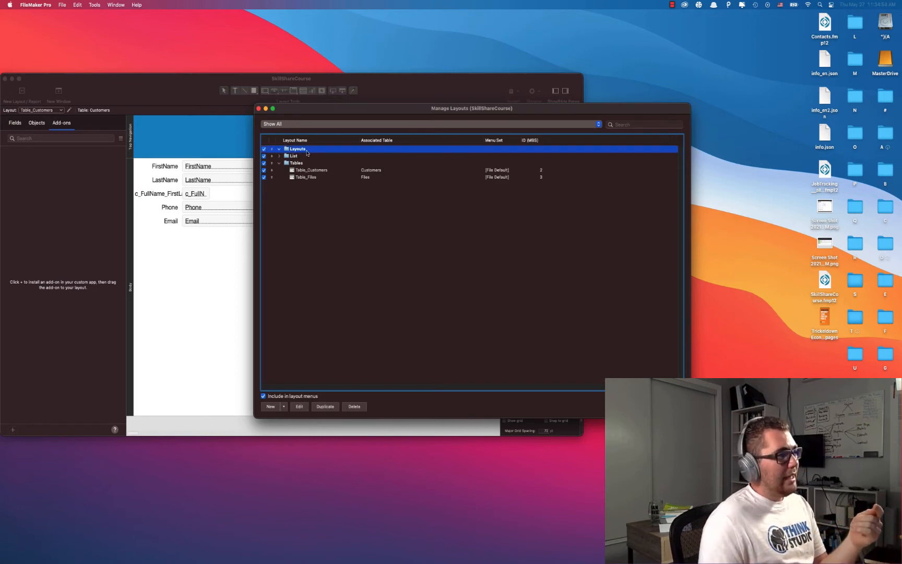
pyautogui.click(270, 407)
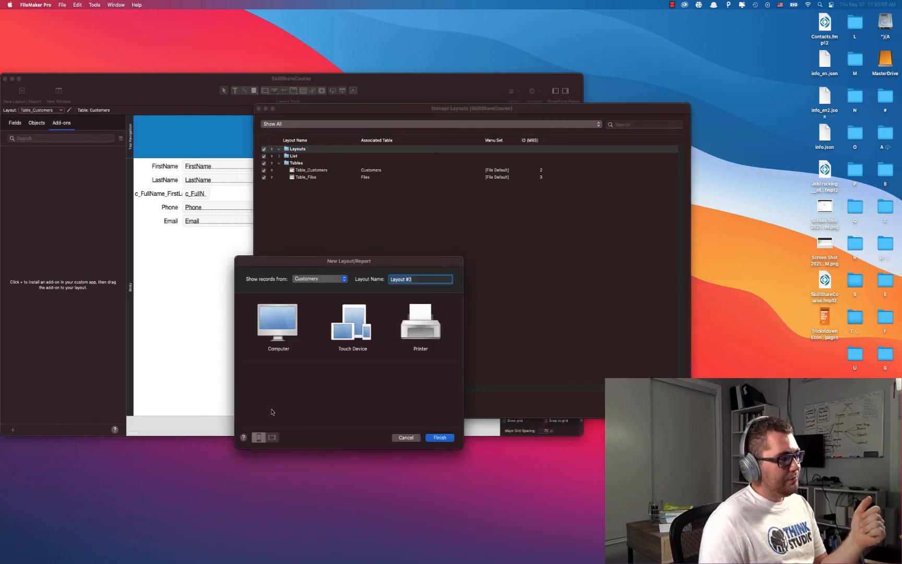
pyautogui.moveTo(319, 262); pyautogui.dragTo(394, 165)
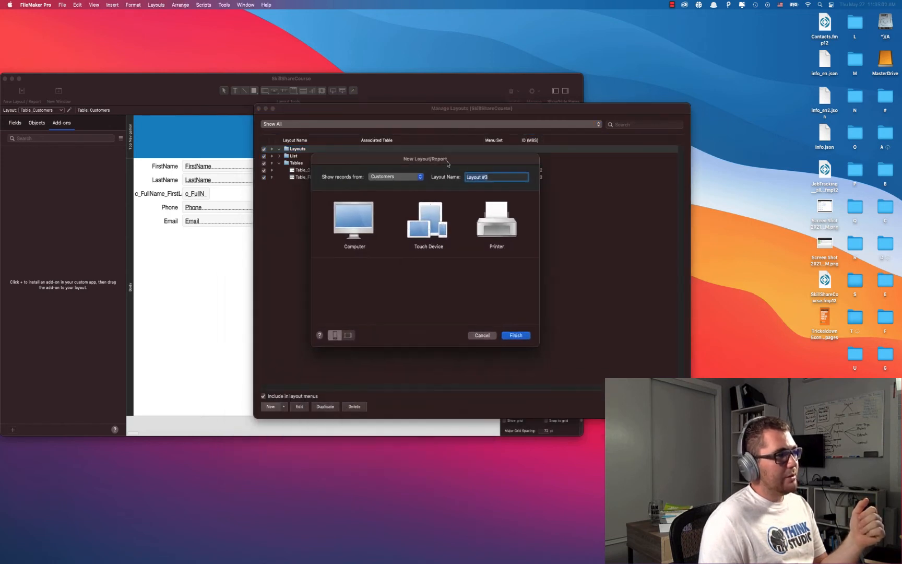
pyautogui.click(364, 224)
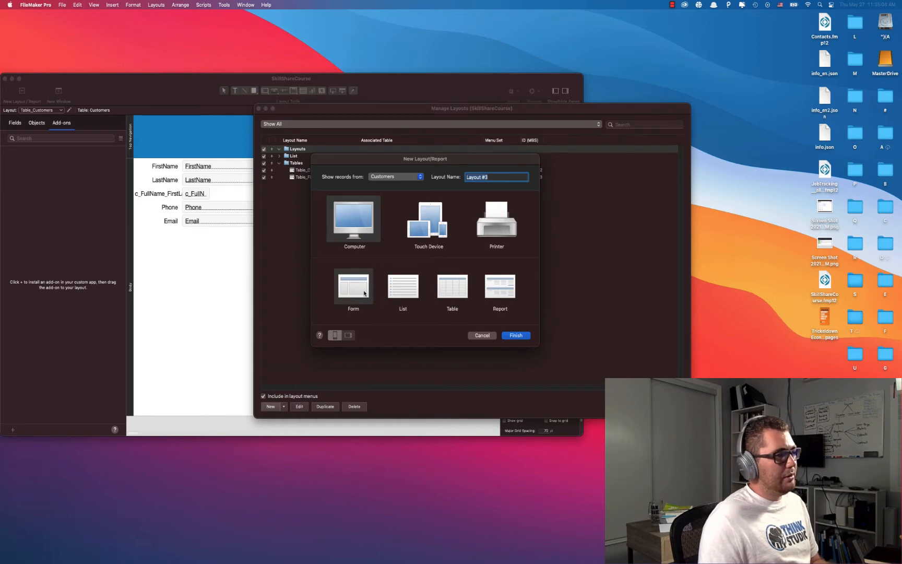
pyautogui.write('Lay_Customer')
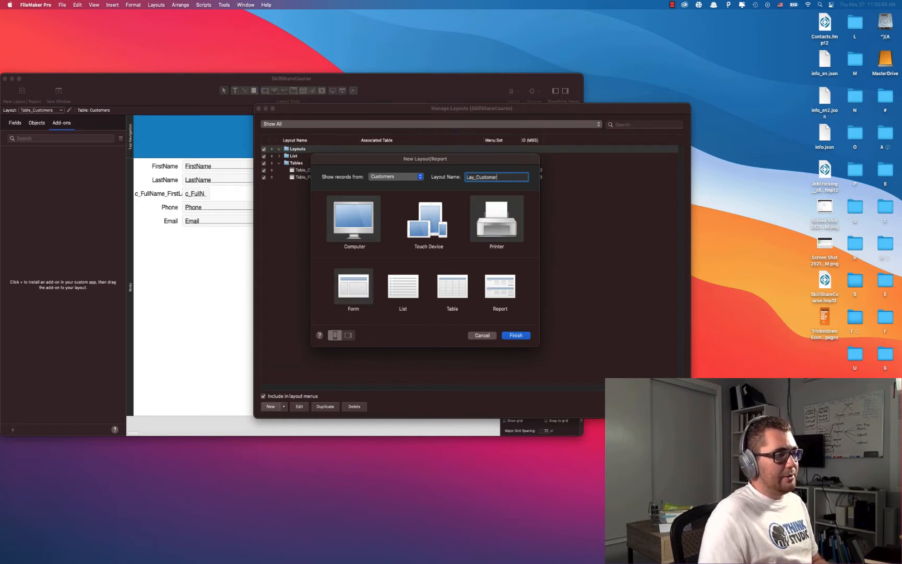
pyautogui.click(509, 340)
pyautogui.click(507, 335)
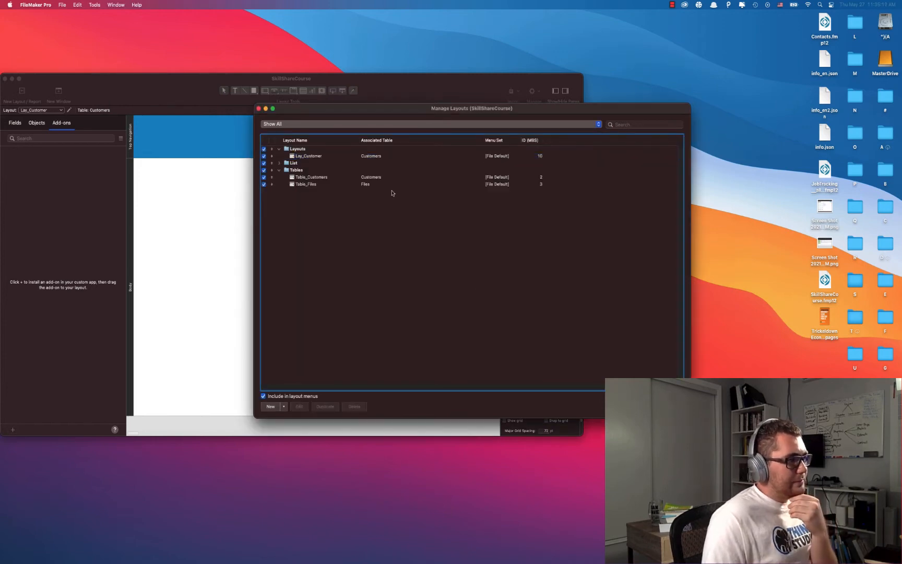
# Return to the Lay_Customer layout and bring up Manage Database with Cmd+Shift+D.
pyautogui.click(259, 109)
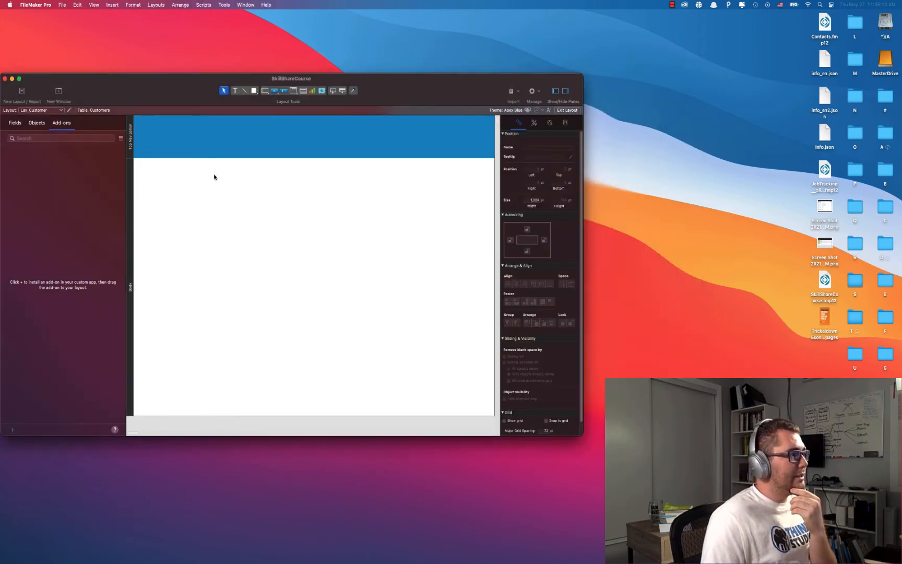
pyautogui.moveTo(123, 95); pyautogui.dragTo(153, 86)
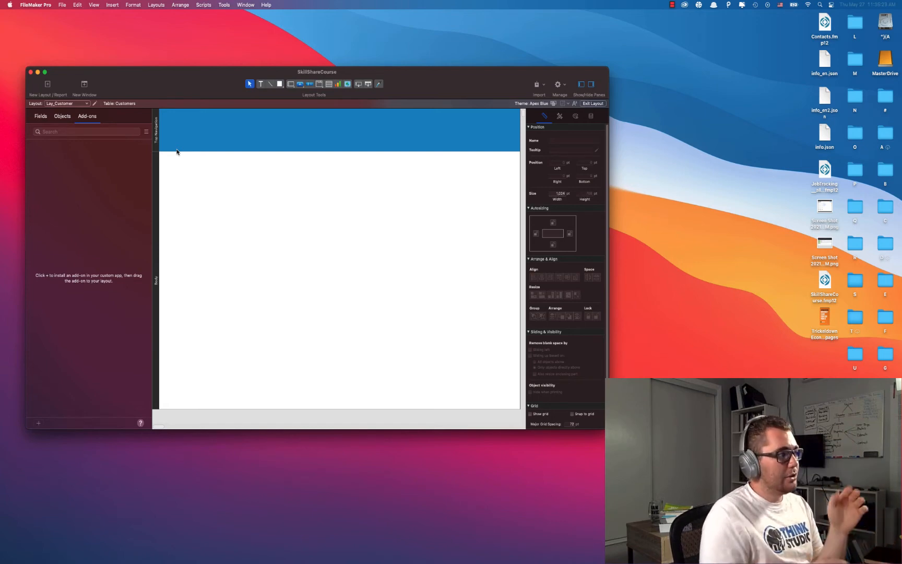
pyautogui.press('super+shift+d')
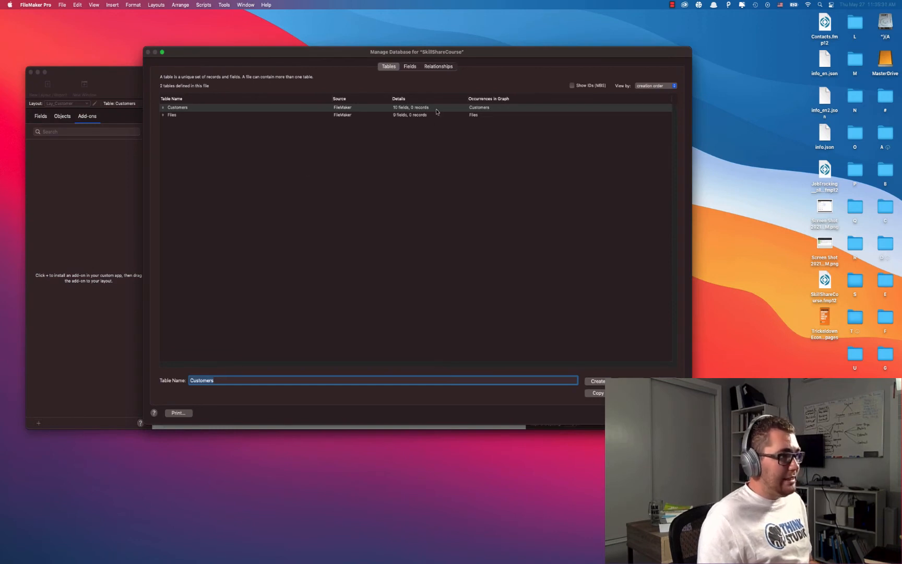
# Rearrange the Customers and Files boxes in the relationship graph, then close Manage Database.
pyautogui.click(429, 66)
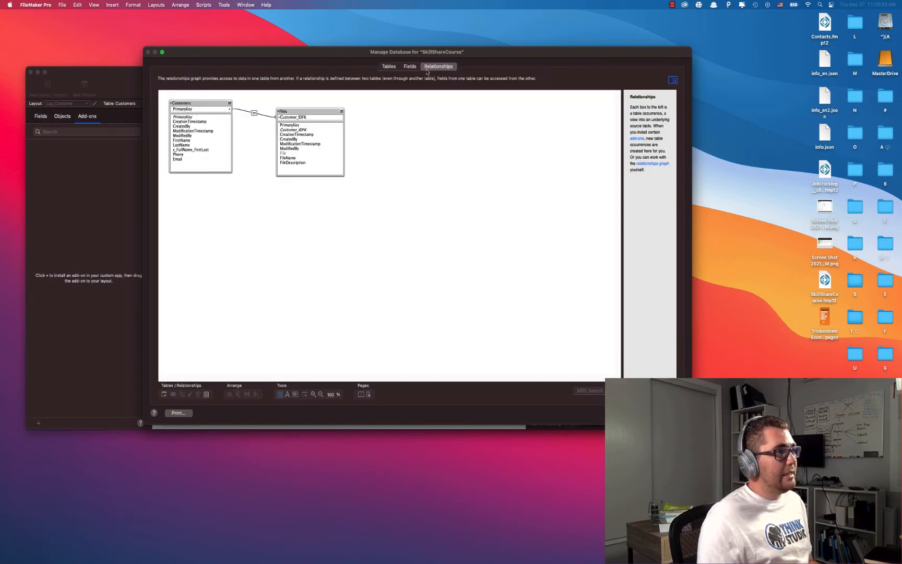
pyautogui.moveTo(294, 111); pyautogui.dragTo(283, 112)
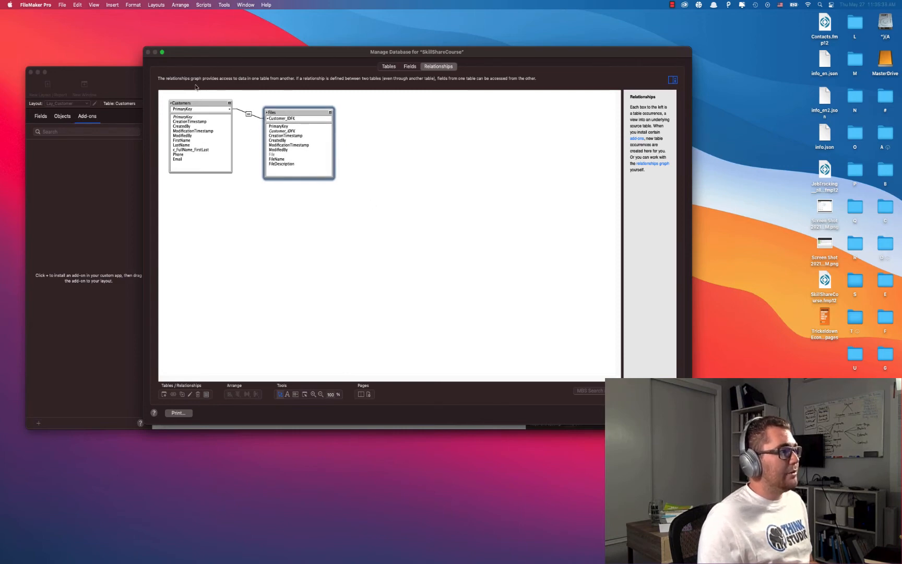
pyautogui.moveTo(215, 54); pyautogui.dragTo(271, 70)
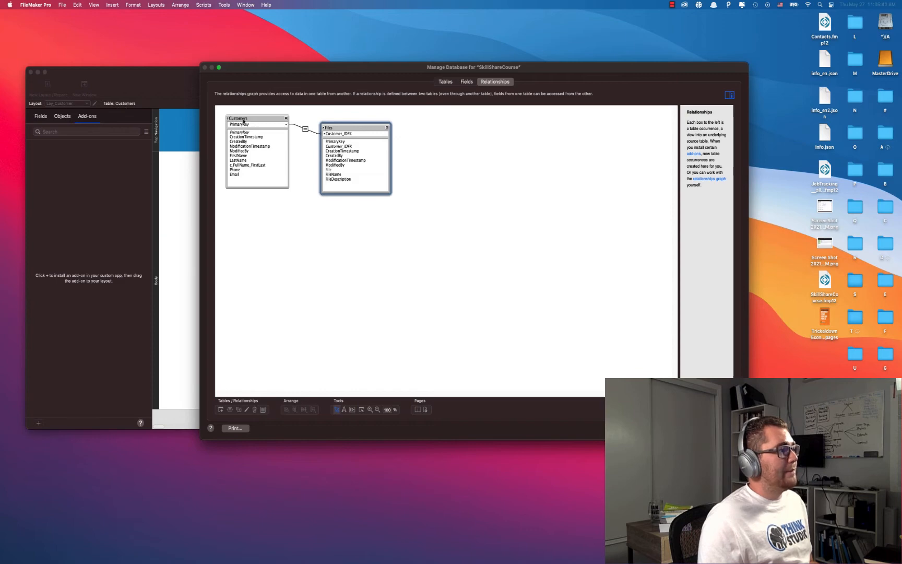
pyautogui.moveTo(243, 121)
pyautogui.mouseDown()
pyautogui.moveTo(262, 140)
pyautogui.moveTo(265, 129)
pyautogui.moveTo(248, 120)
pyautogui.mouseUp()
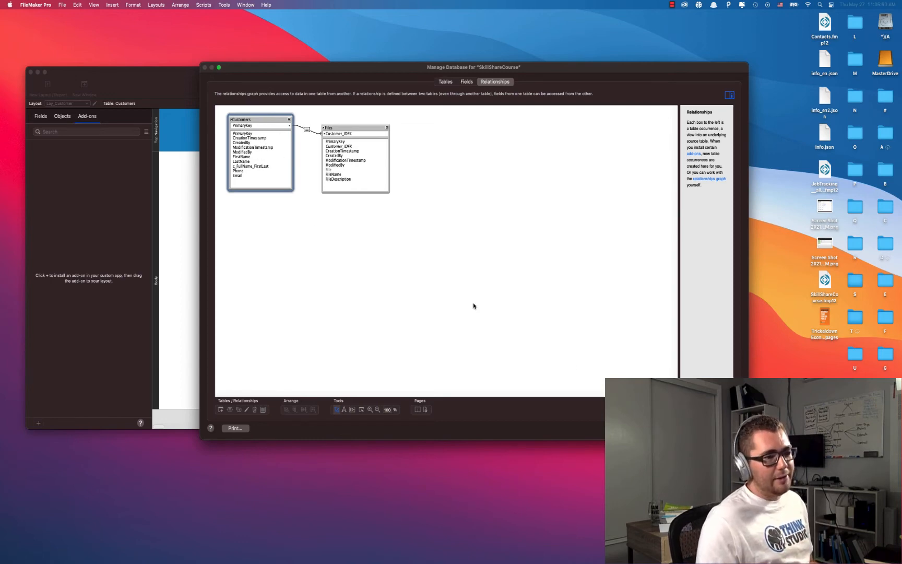
pyautogui.click(726, 428)
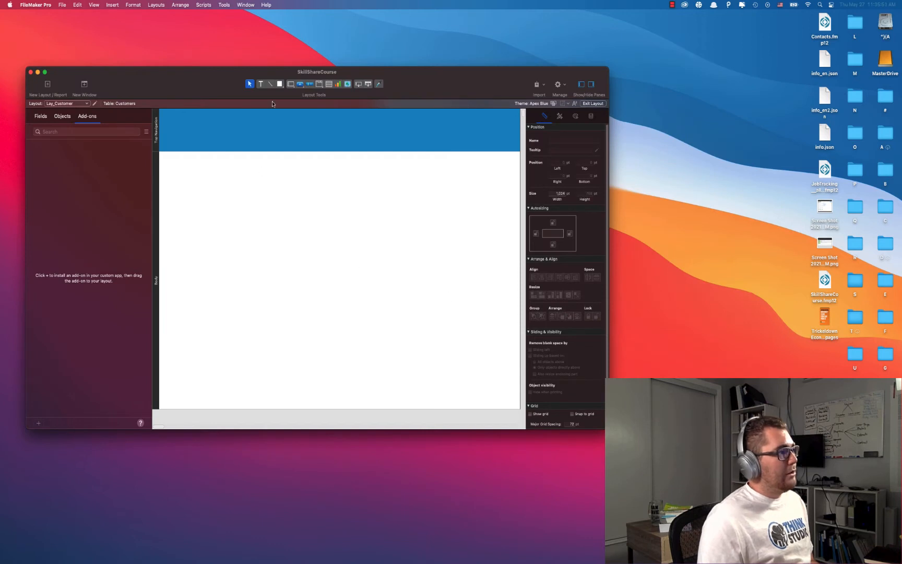
# Add a Customers text title in the layout header.
pyautogui.click(261, 84)
pyautogui.moveTo(164, 115); pyautogui.dragTo(283, 142)
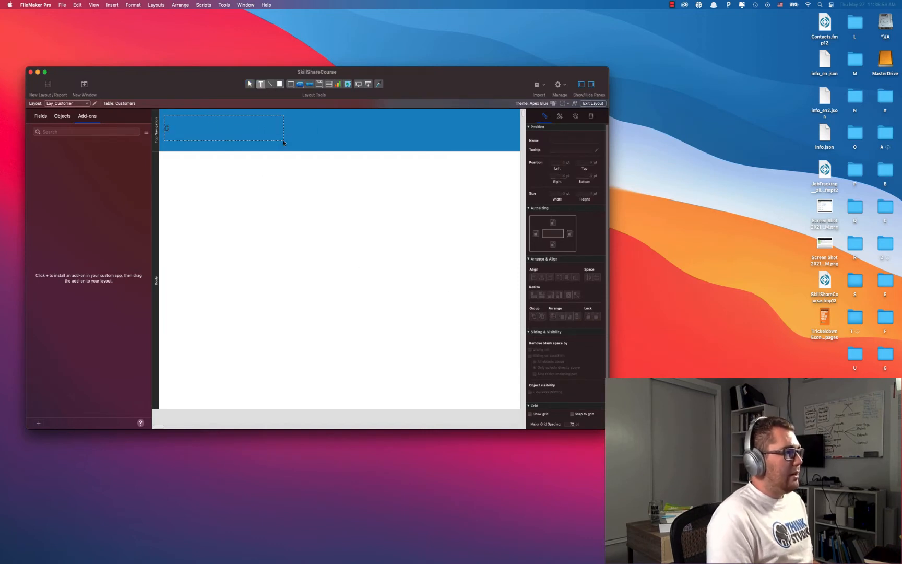
pyautogui.write('Customers')
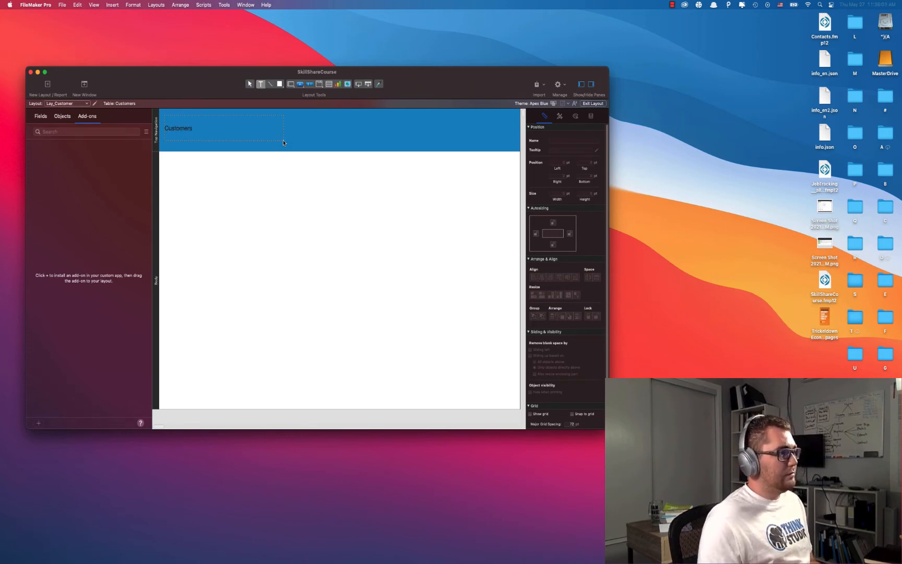
pyautogui.press('Escape')
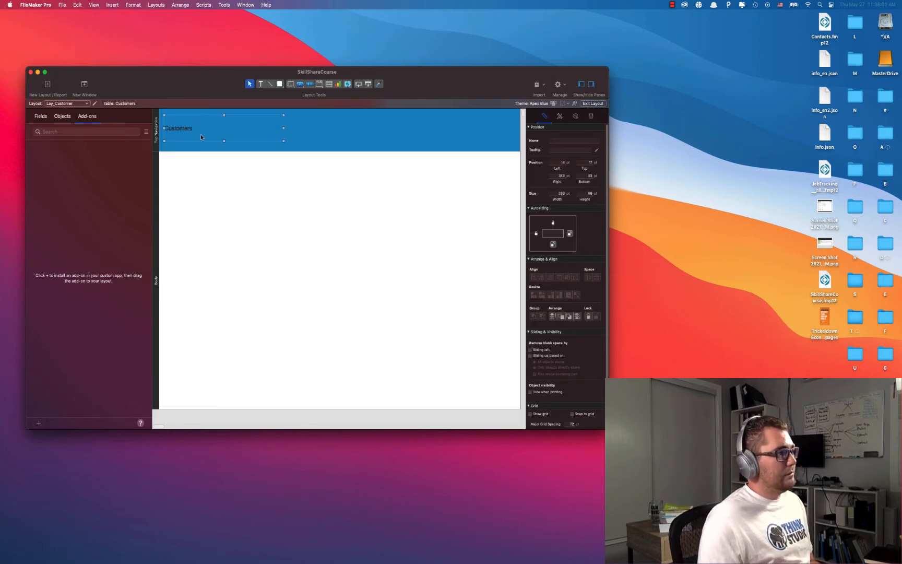
# Make the title 24 pt, bold and white, and shorten the header band.
pyautogui.click(575, 103)
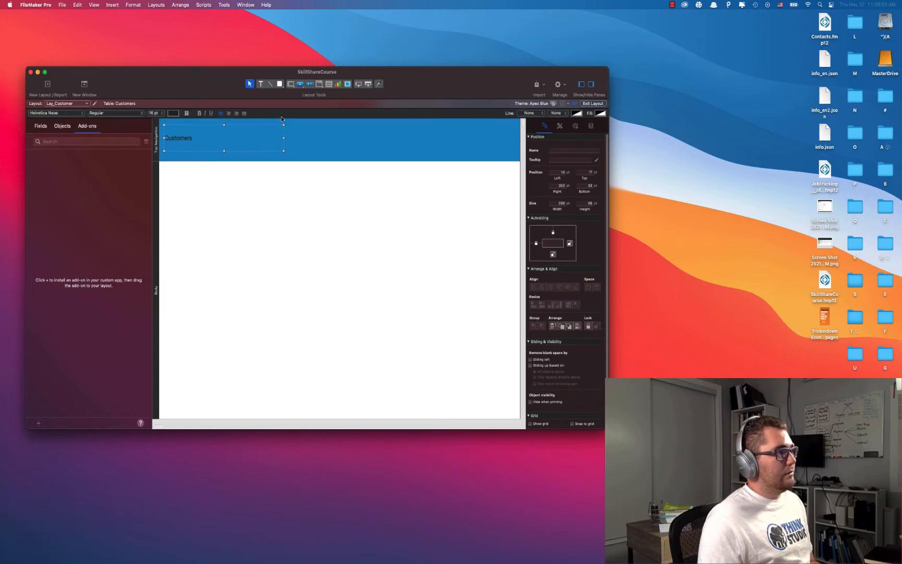
pyautogui.click(162, 117)
pyautogui.click(160, 50)
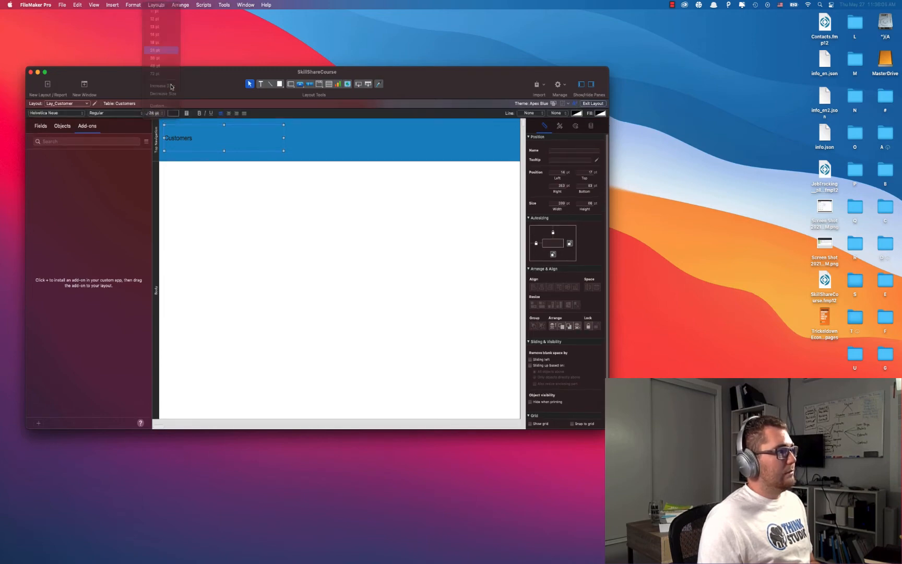
pyautogui.click(199, 113)
pyautogui.click(172, 113)
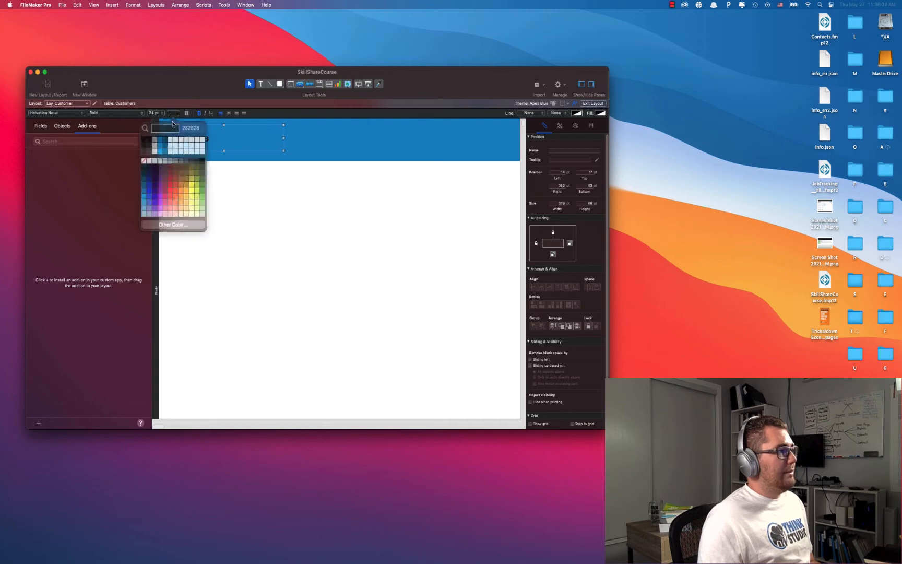
pyautogui.click(150, 161)
pyautogui.click(221, 151)
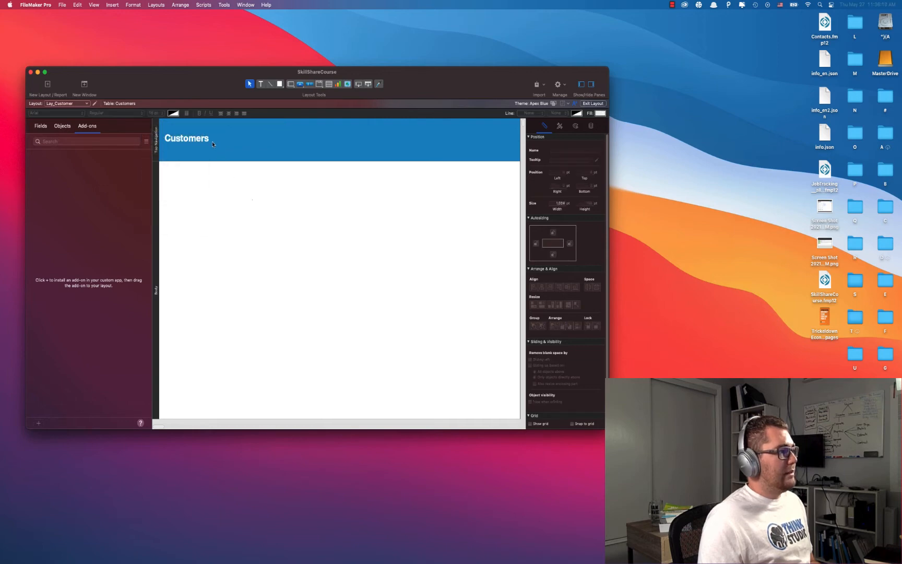
pyautogui.click(225, 151)
pyautogui.moveTo(225, 151); pyautogui.dragTo(194, 133)
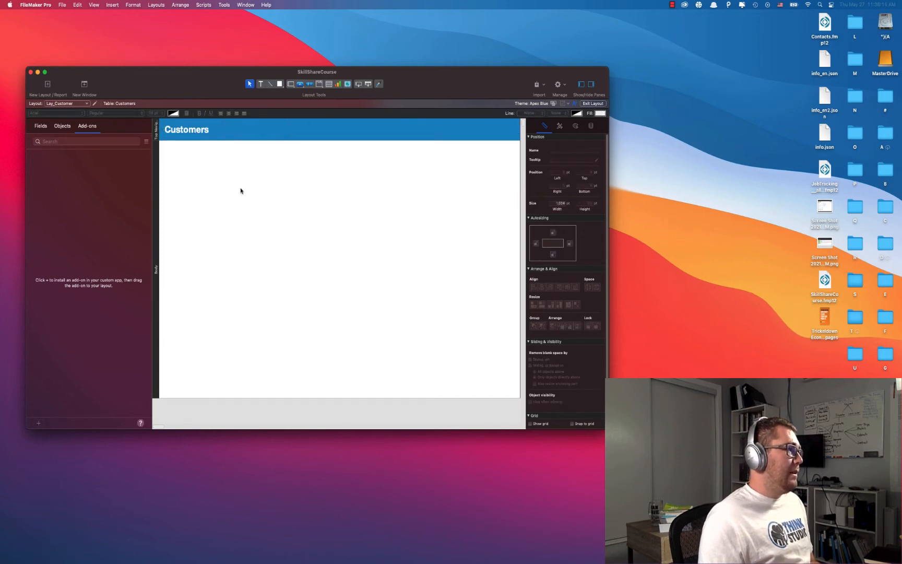
pyautogui.click(40, 126)
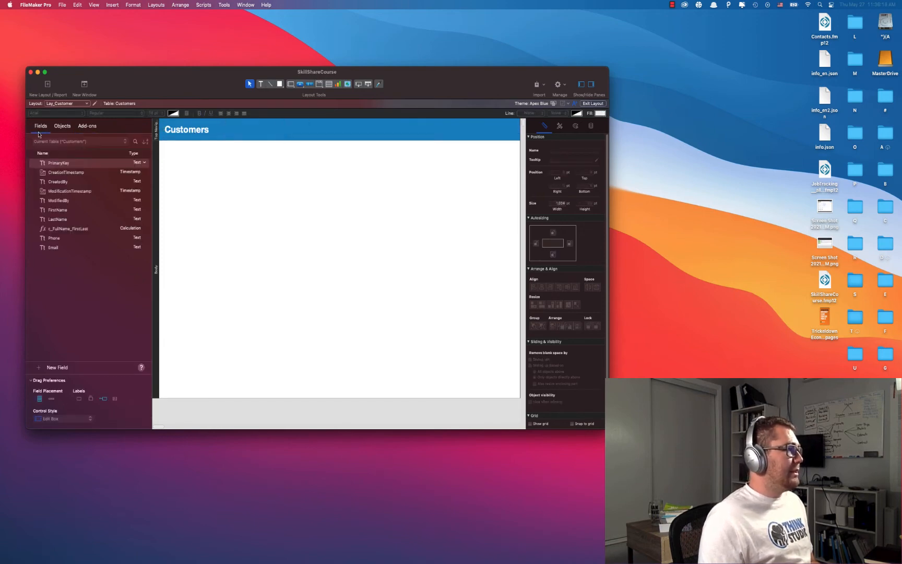
# Select FirstName, LastName, Phone and Email from the Customers fields and drag them onto the layout.
pyautogui.click(74, 143)
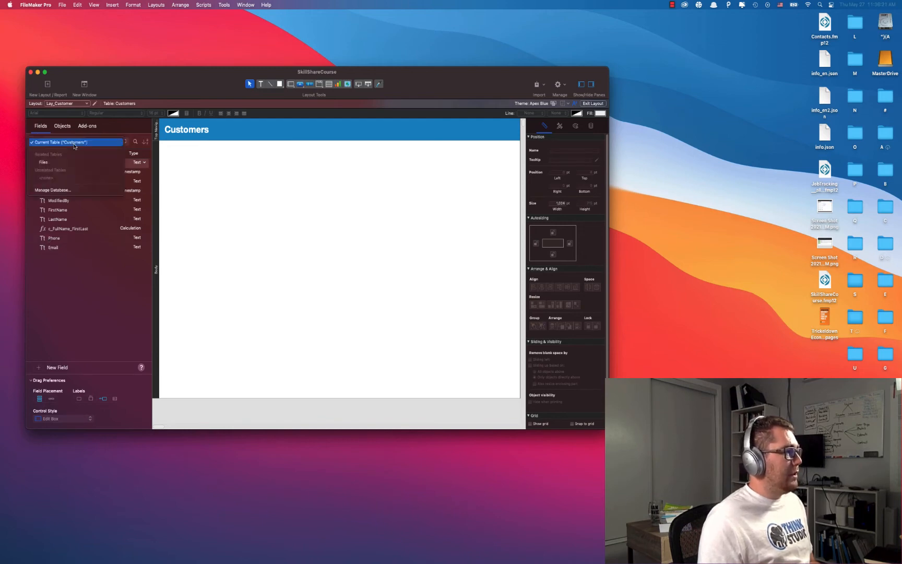
pyautogui.click(42, 162)
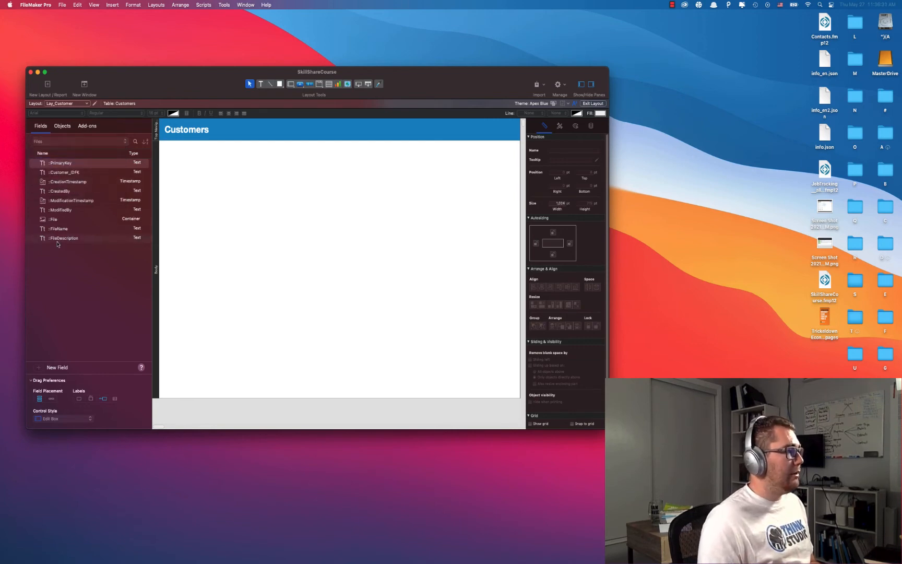
pyautogui.click(62, 142)
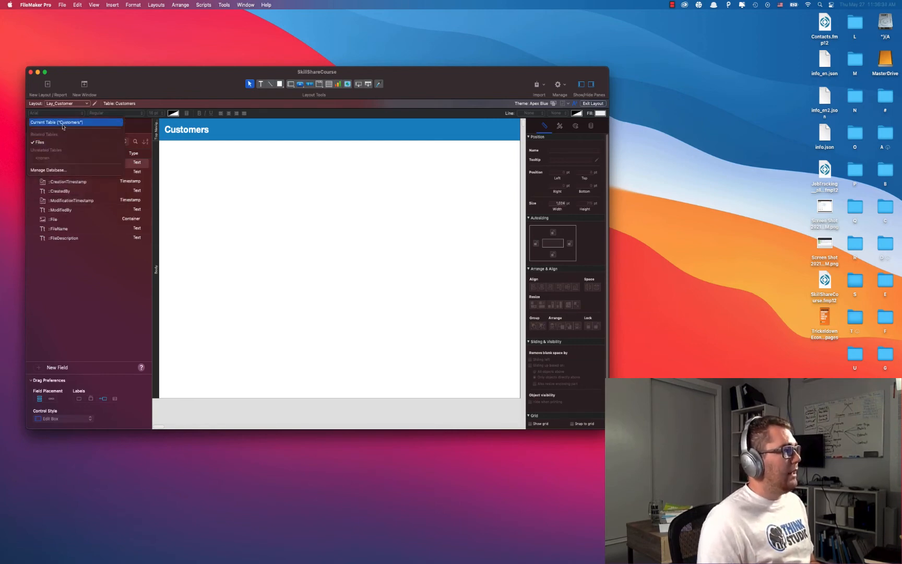
pyautogui.click(49, 122)
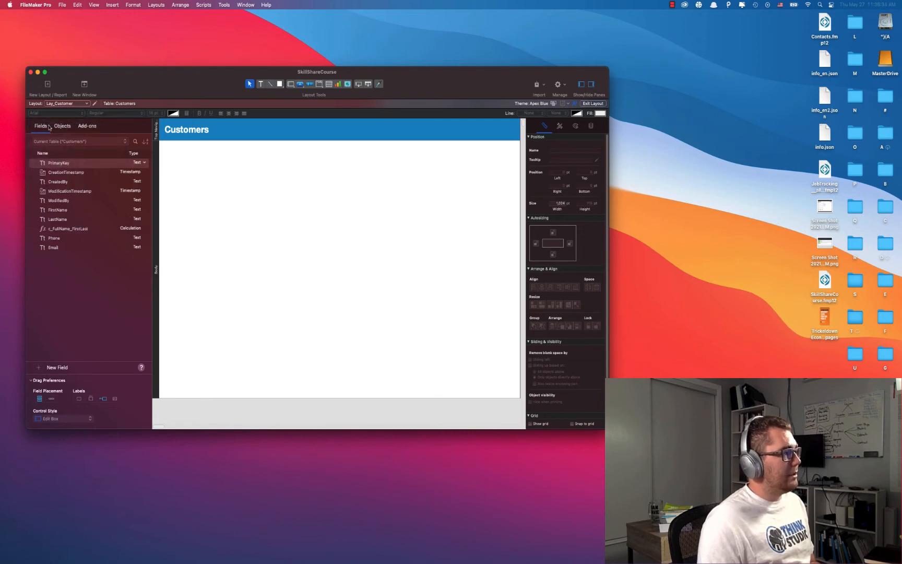
pyautogui.click(66, 210)
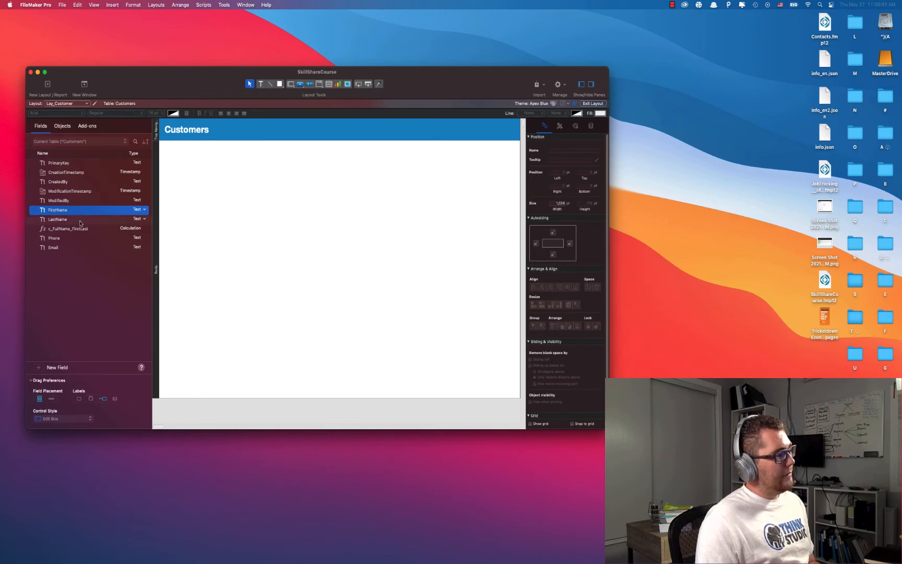
pyautogui.keyDown('shift'); pyautogui.click(66, 220); pyautogui.keyUp('shift')
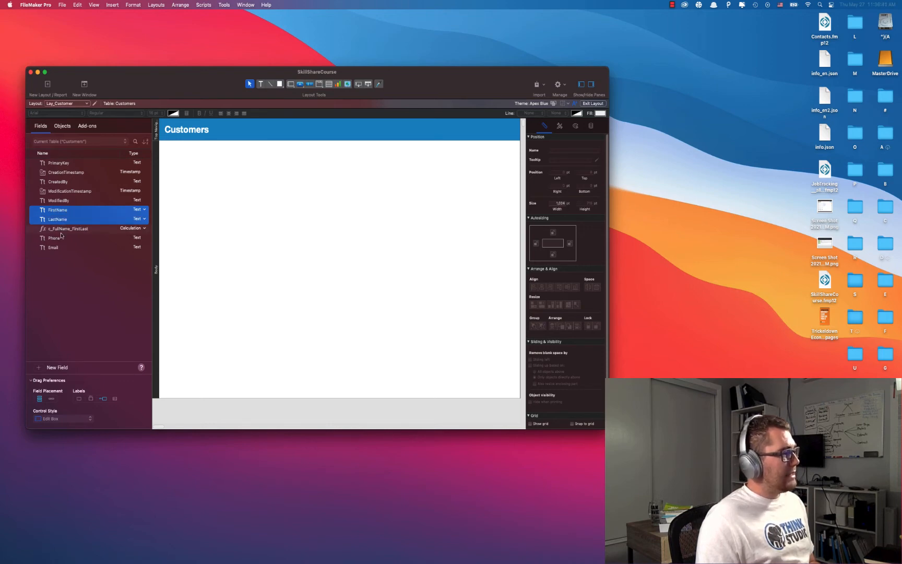
pyautogui.keyDown('shift'); pyautogui.click(61, 239); pyautogui.keyUp('shift')
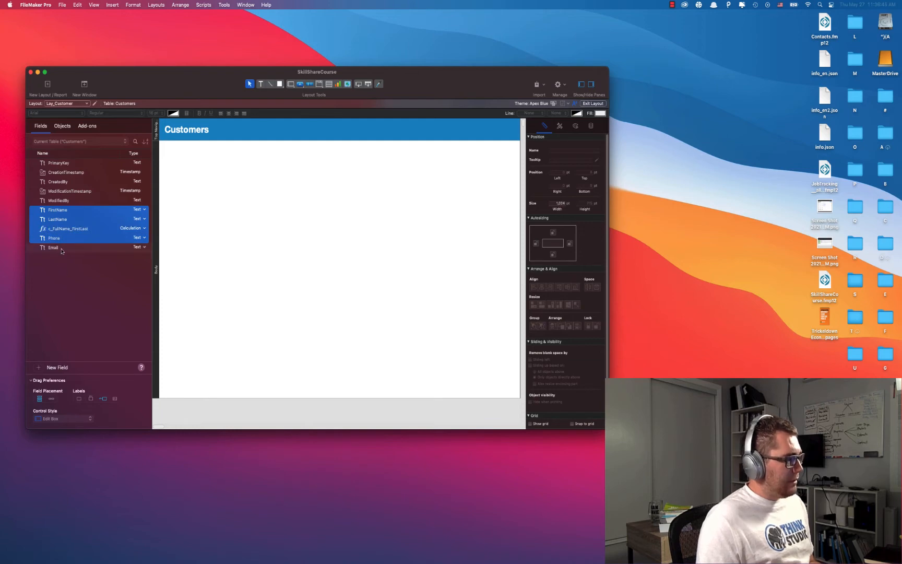
pyautogui.keyDown('shift'); pyautogui.click(57, 250); pyautogui.keyUp('shift')
pyautogui.keyDown('super'); pyautogui.click(62, 229); pyautogui.keyUp('super')
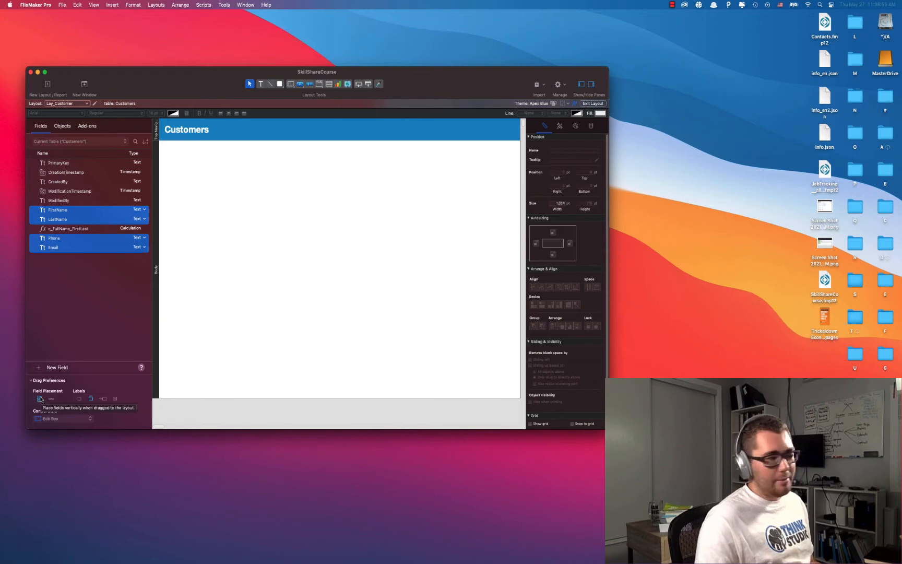
pyautogui.moveTo(78, 213); pyautogui.dragTo(237, 185)
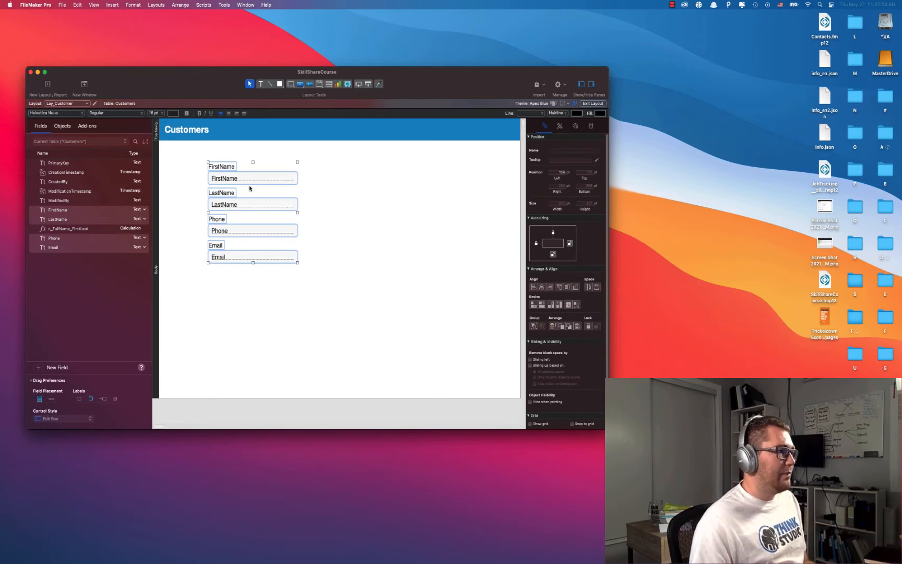
# Position the placed fields and relabel them First Name and Last Name.
pyautogui.moveTo(260, 179); pyautogui.dragTo(301, 165)
pyautogui.click(381, 186)
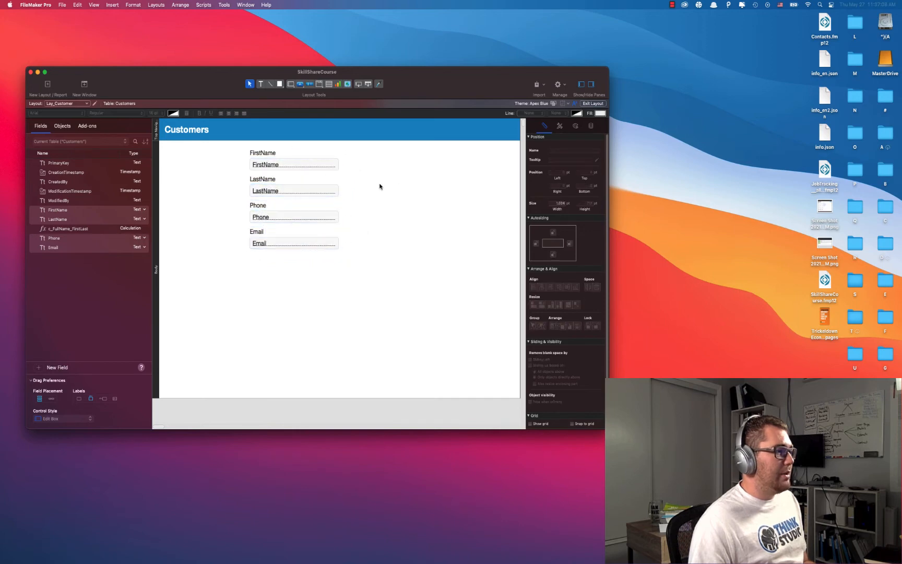
pyautogui.doubleClick(262, 155)
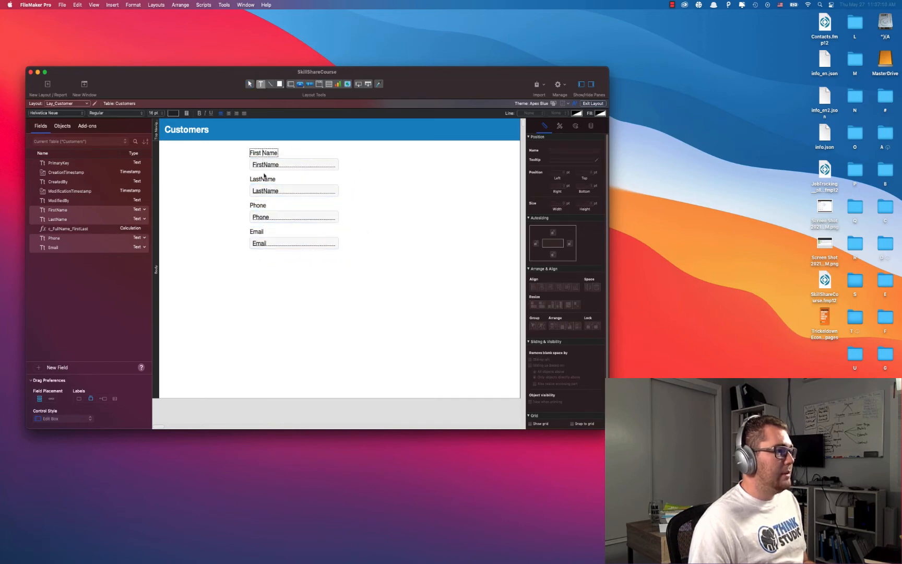
pyautogui.click(261, 181)
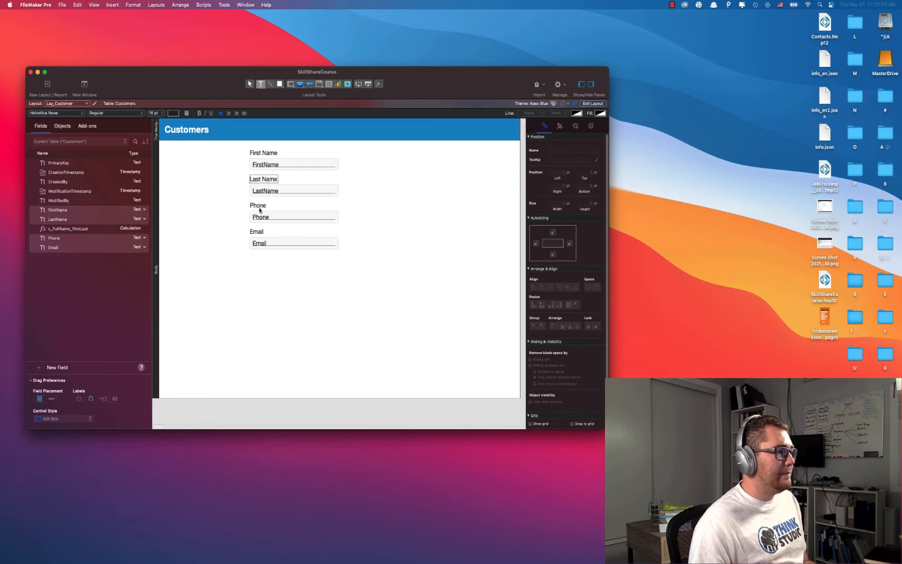
pyautogui.press('Escape')
# Change the Email label to read E-mail.
pyautogui.doubleClick(255, 234)
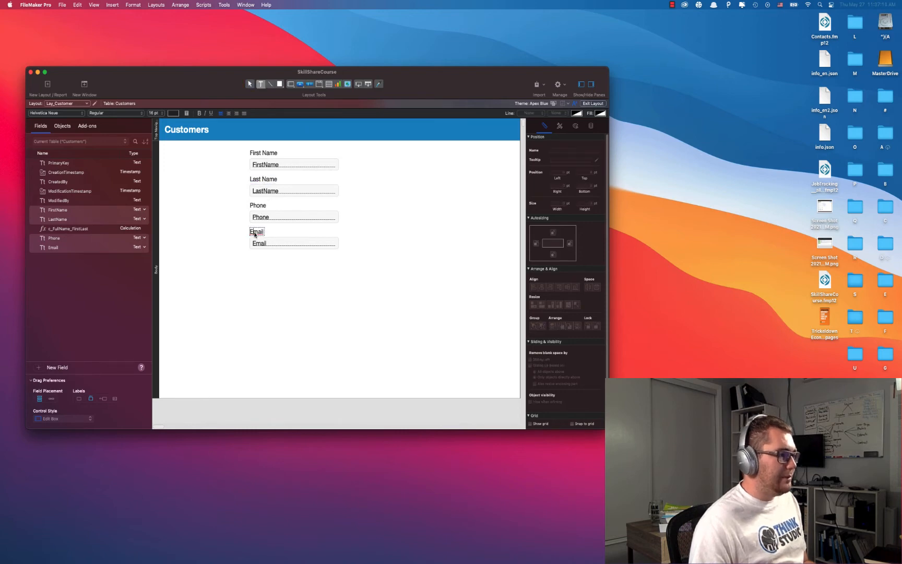
pyautogui.write('-')
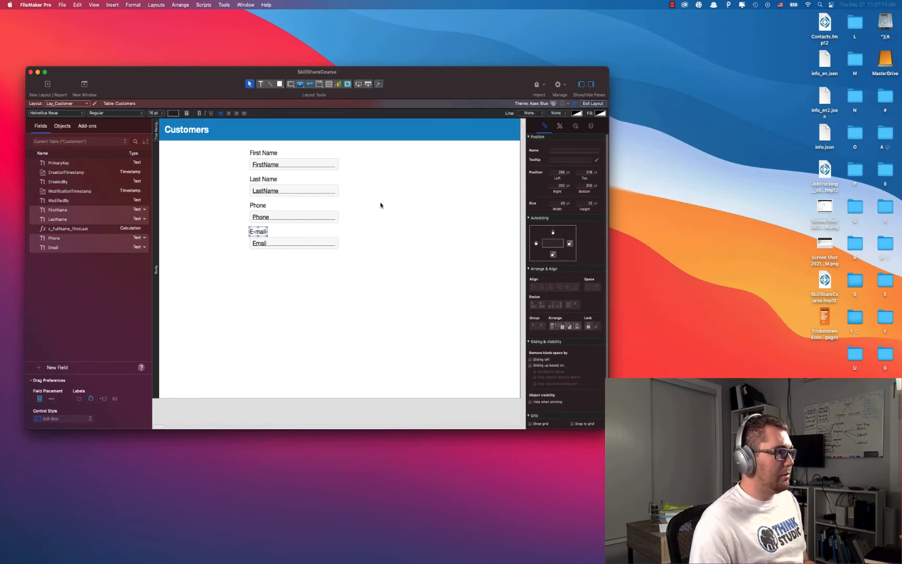
pyautogui.press('Escape')
pyautogui.moveTo(364, 155); pyautogui.dragTo(260, 273)
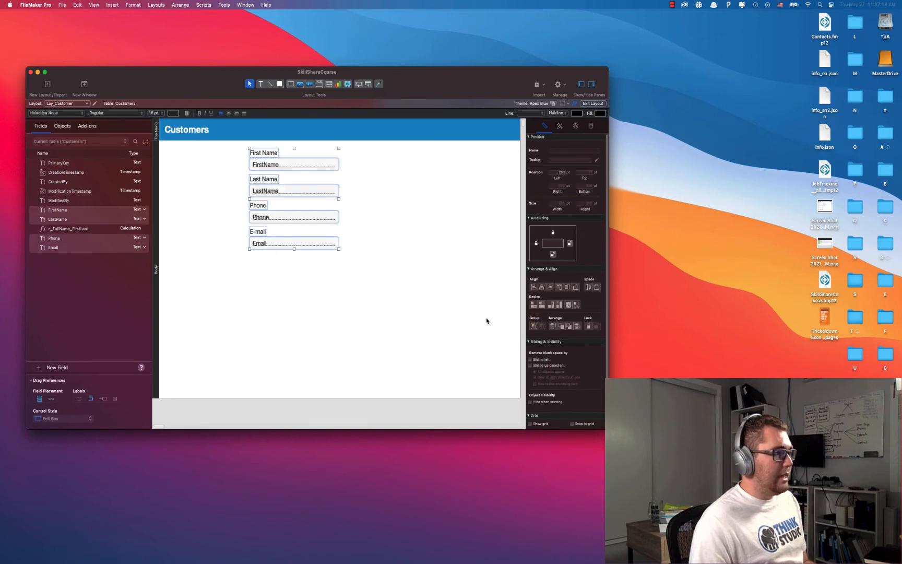
pyautogui.click(501, 292)
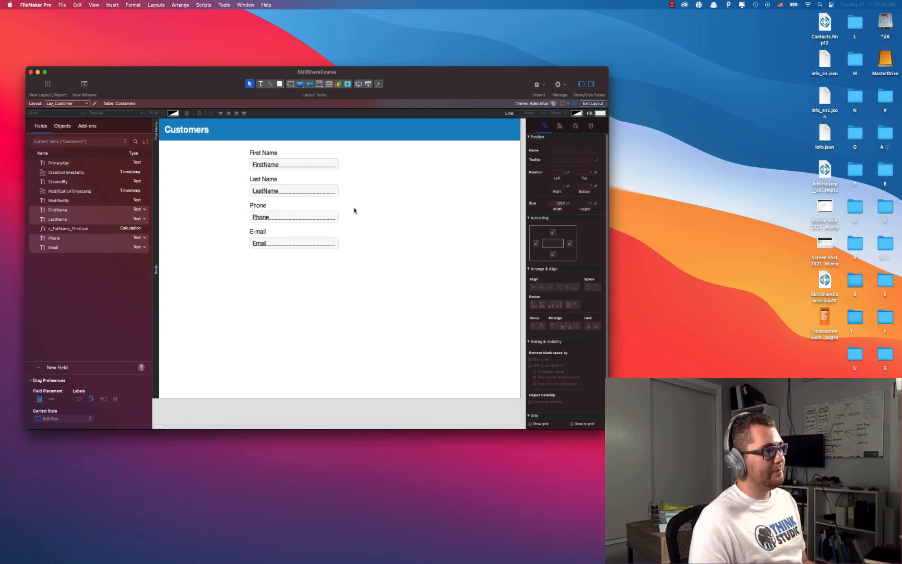
pyautogui.click(328, 84)
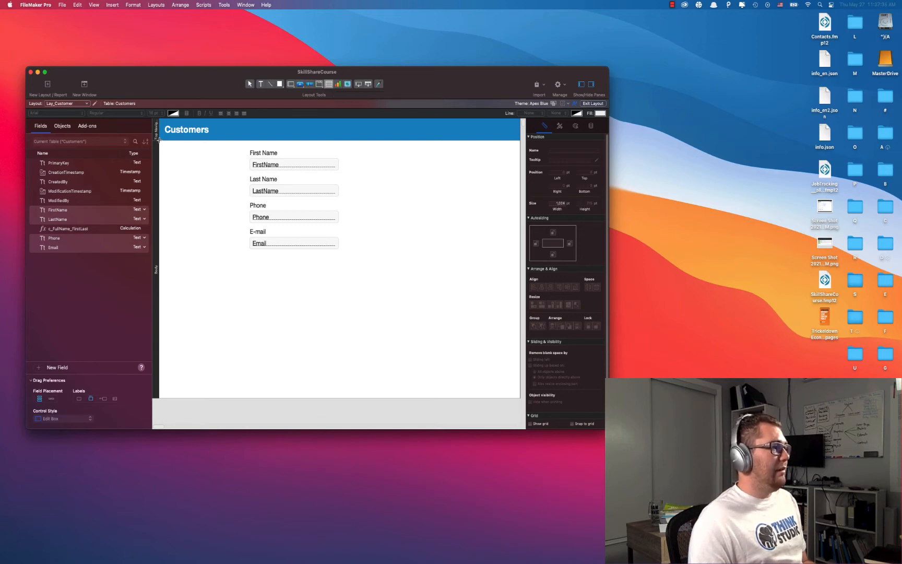
# Draw a tall portal down the layout's left edge showing records from the current Customers table.
pyautogui.moveTo(159, 140); pyautogui.dragTo(245, 391)
pyautogui.click(455, 152)
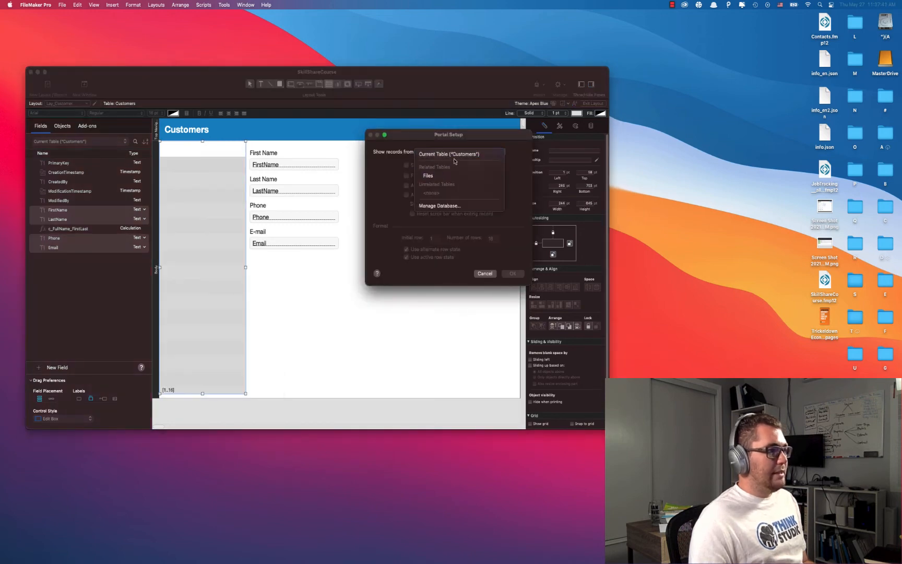
pyautogui.click(456, 156)
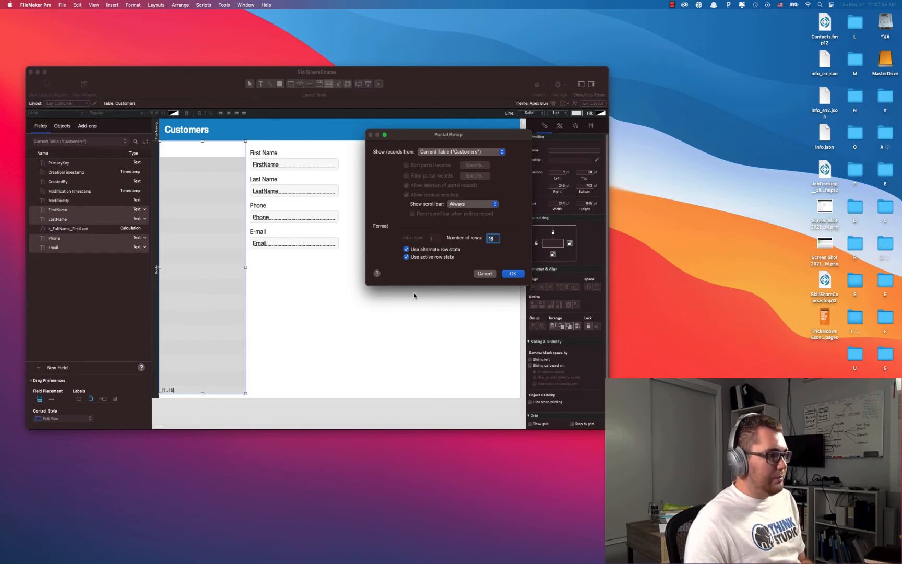
pyautogui.click(506, 273)
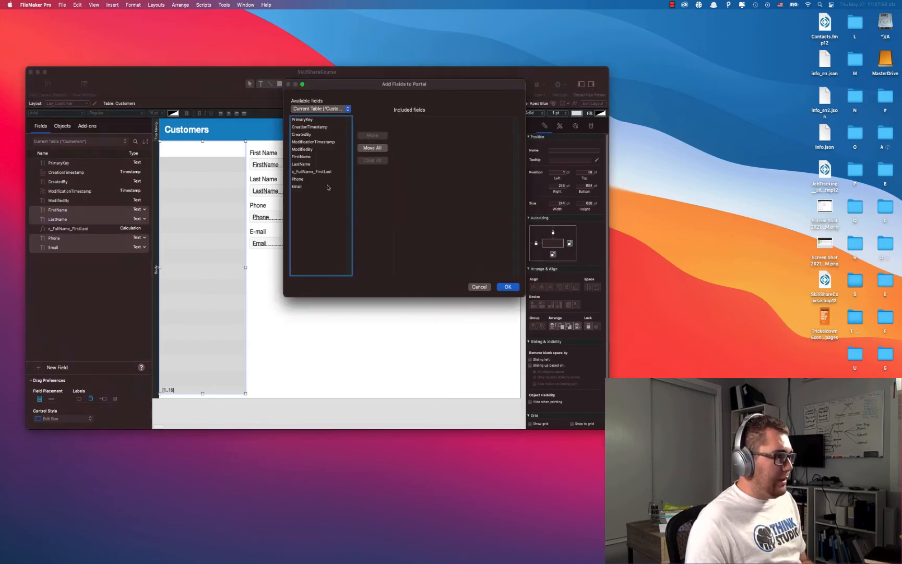
# Add the c_FullName_FirstLast field to the customer portal.
pyautogui.click(312, 172)
pyautogui.click(369, 137)
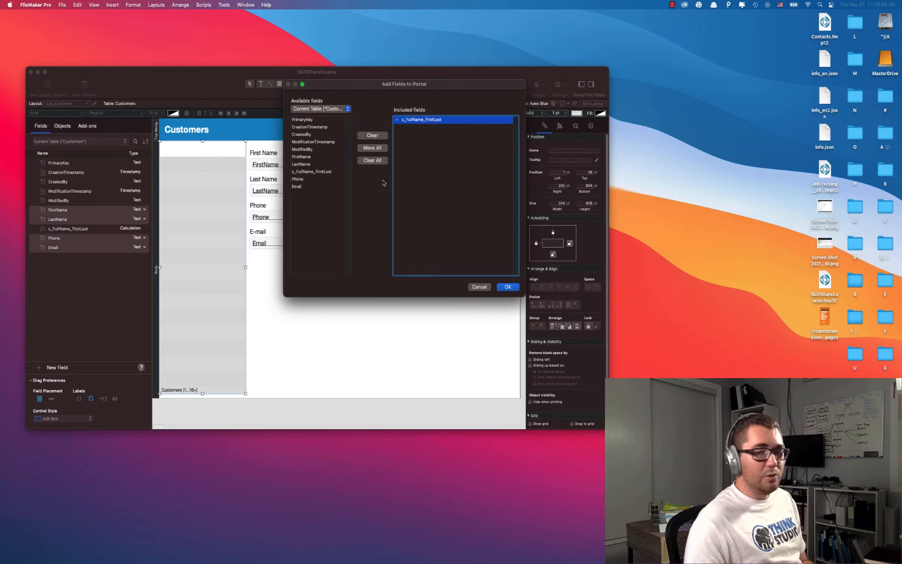
pyautogui.click(508, 287)
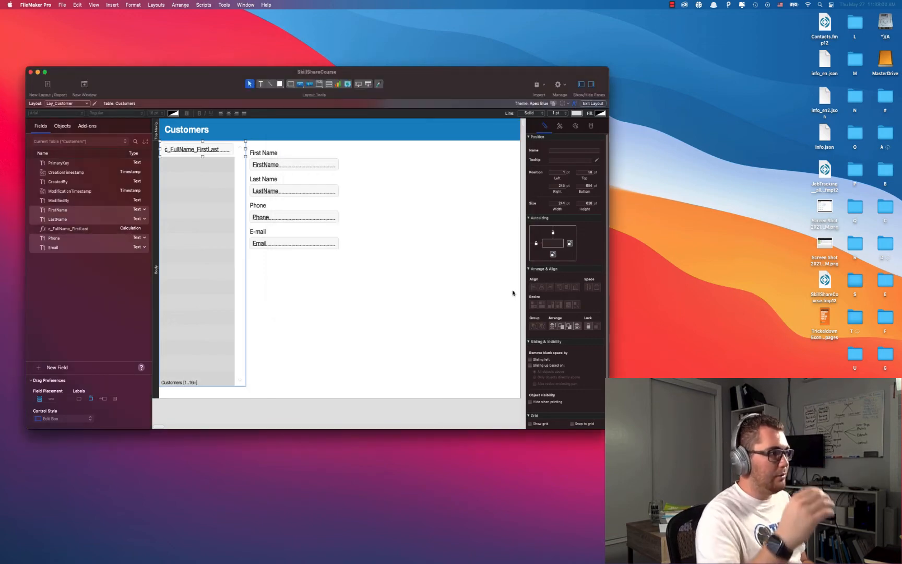
pyautogui.click(508, 291)
# Nudge the customer portal into place and set its height to 700 pt.
pyautogui.click(194, 272)
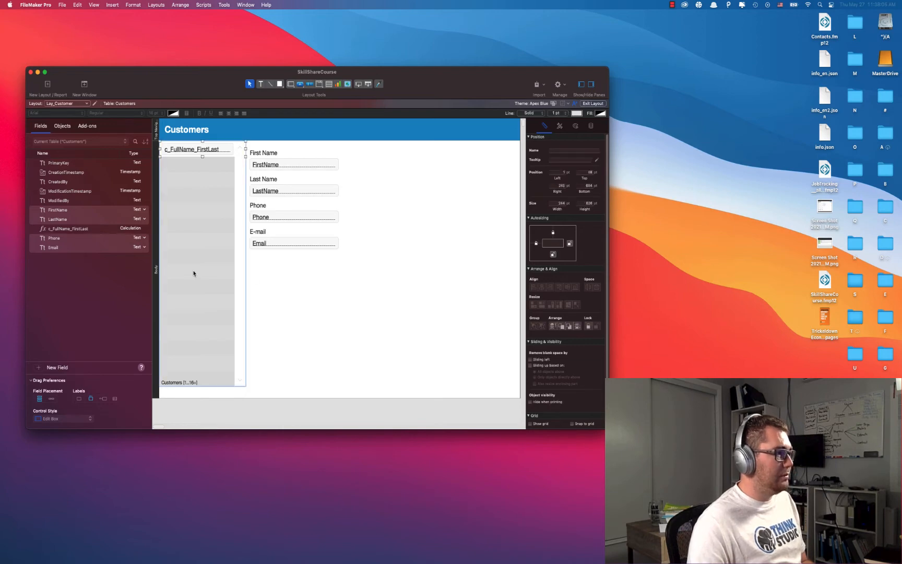
pyautogui.press('Up')
pyautogui.press('Right')
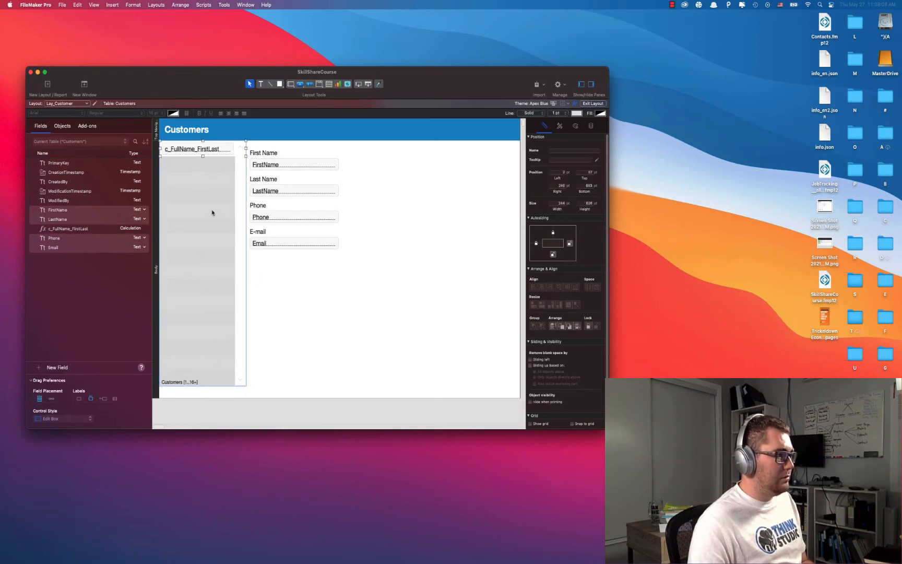
pyautogui.moveTo(203, 156); pyautogui.dragTo(204, 175)
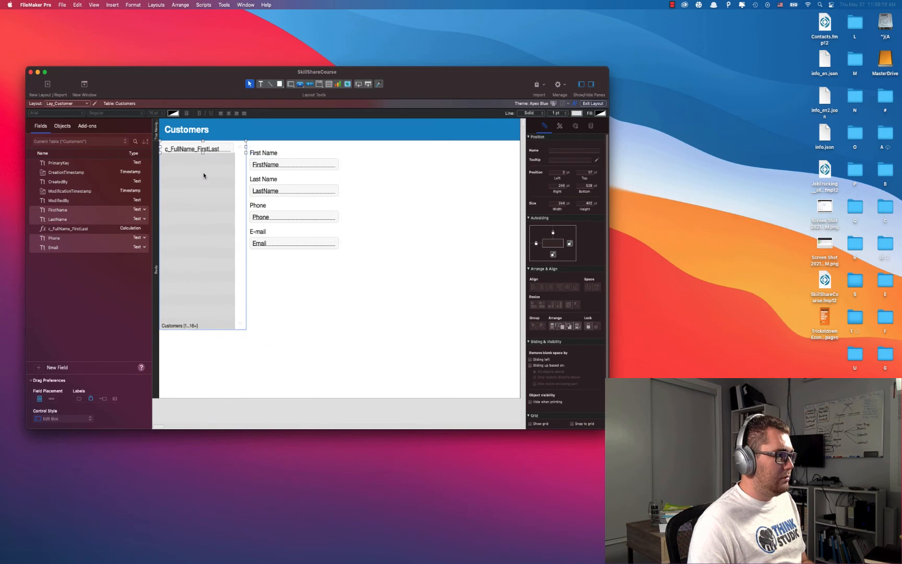
pyautogui.doubleClick(585, 204)
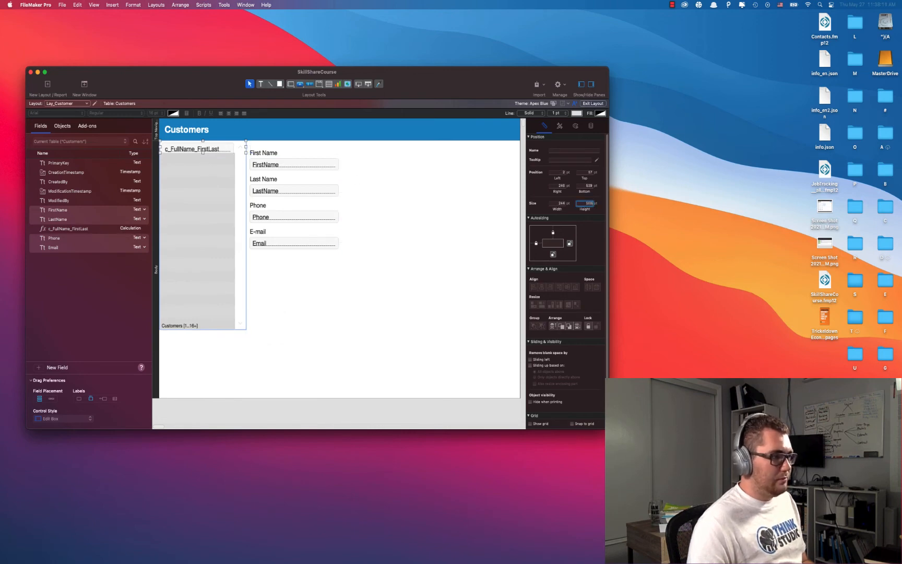
pyautogui.press('Return')
pyautogui.write('700')
pyautogui.press('Return')
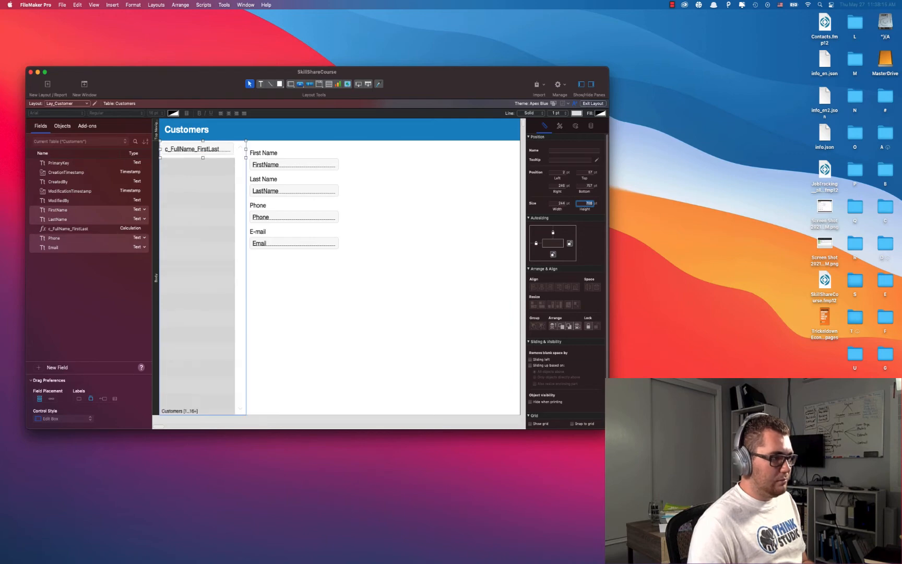
pyautogui.click(453, 334)
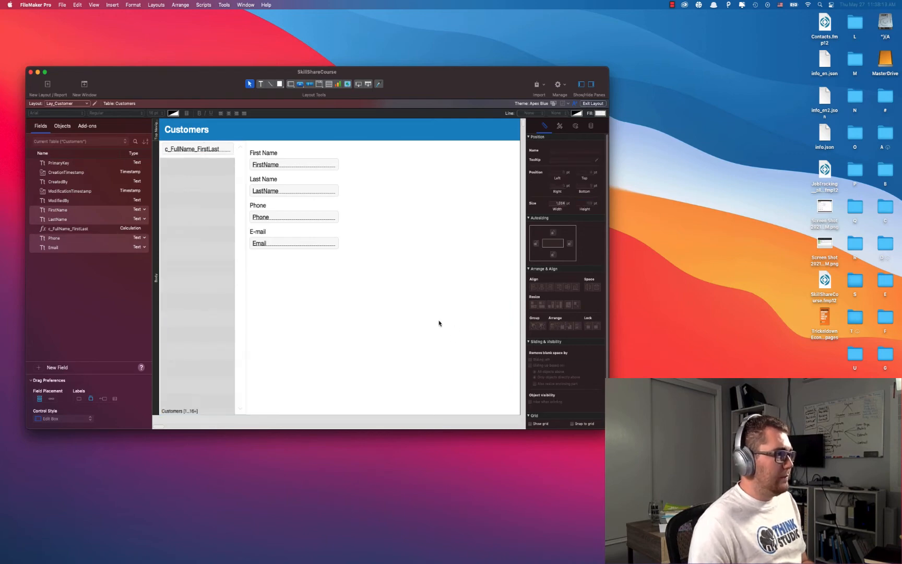
# Shift the four contact labels and fields slightly to the right.
pyautogui.moveTo(364, 148); pyautogui.dragTo(248, 259)
pyautogui.moveTo(264, 195); pyautogui.dragTo(272, 195)
pyautogui.press('super+z')
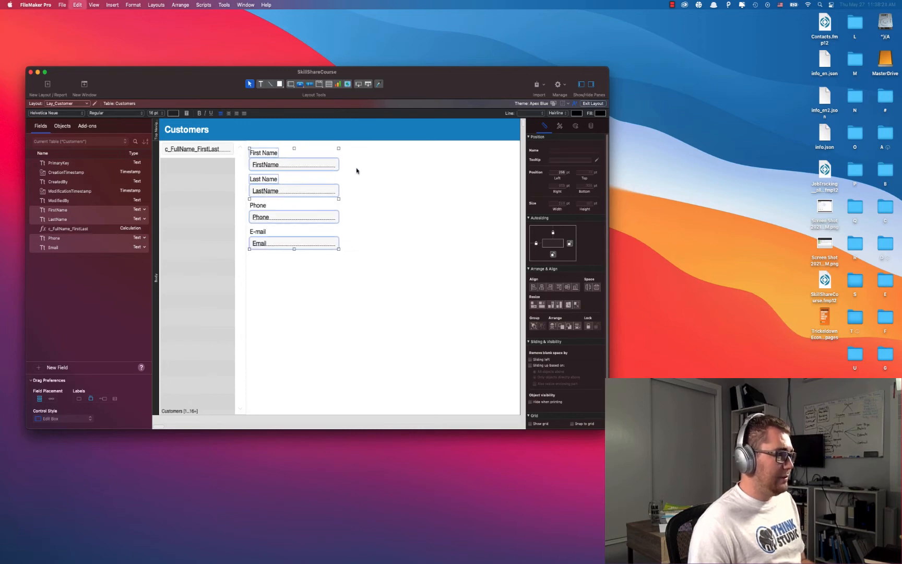
pyautogui.moveTo(353, 147); pyautogui.dragTo(254, 250)
pyautogui.moveTo(264, 192); pyautogui.dragTo(270, 192)
pyautogui.click(337, 286)
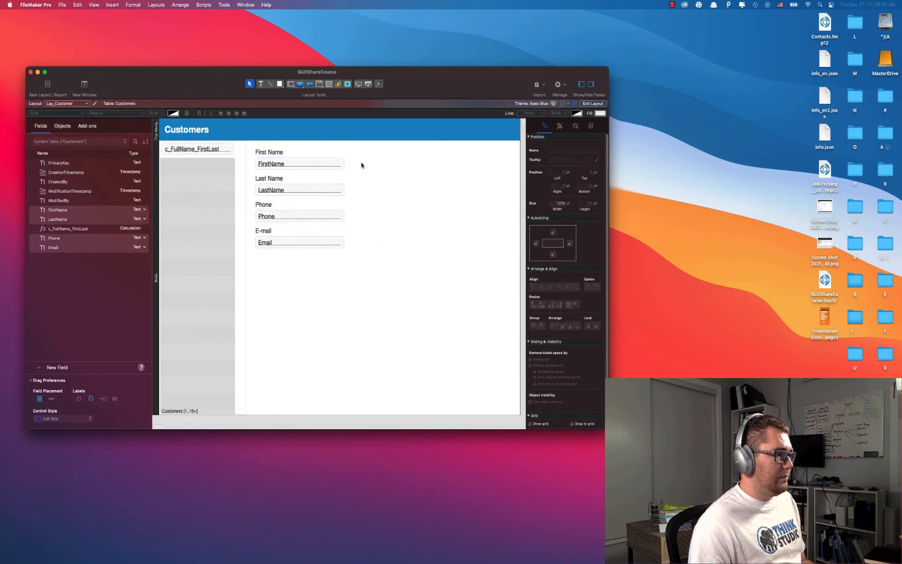
# Widen the four field boxes, then draw a large portal below the contact fields.
pyautogui.moveTo(364, 161); pyautogui.dragTo(337, 260)
pyautogui.moveTo(344, 203); pyautogui.dragTo(363, 205)
pyautogui.click(387, 216)
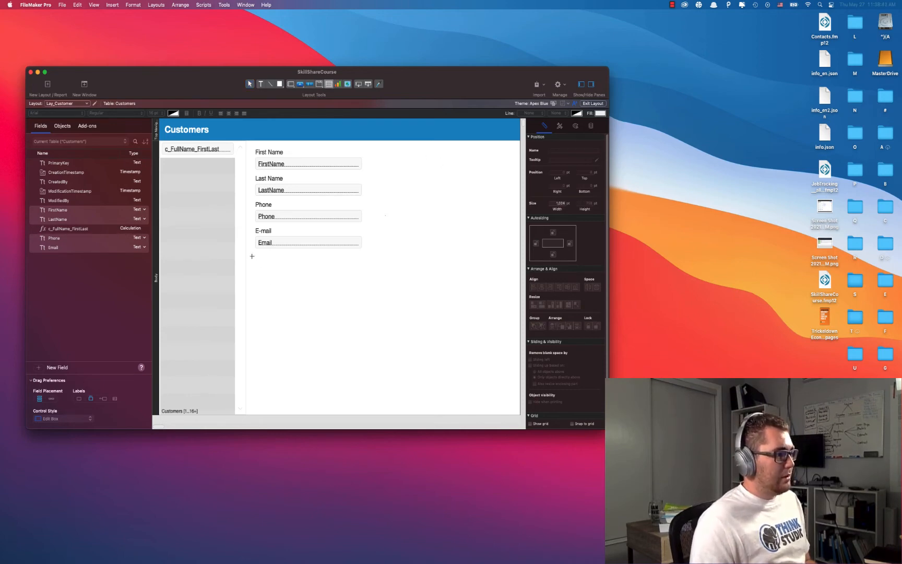
pyautogui.moveTo(253, 256); pyautogui.dragTo(516, 410)
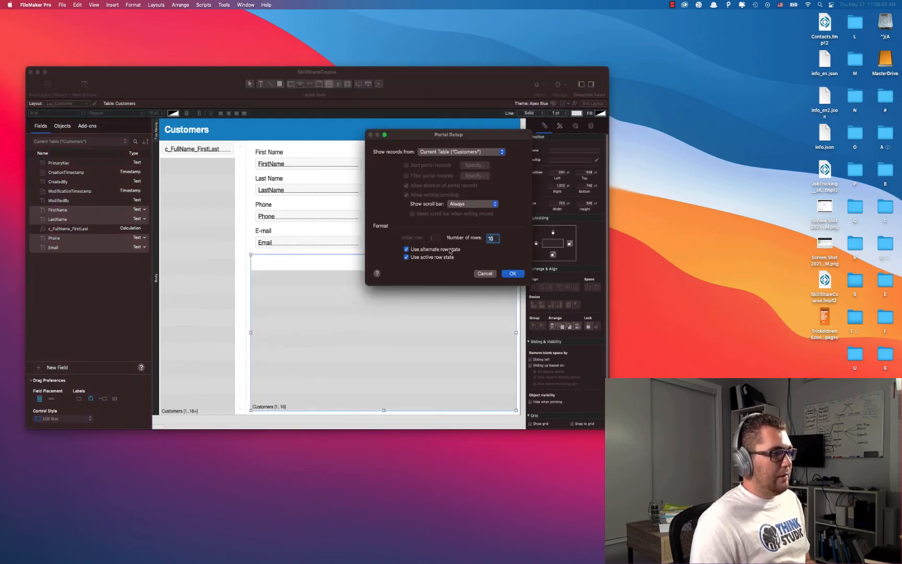
# Set the new portal to show records from the Files table.
pyautogui.click(458, 152)
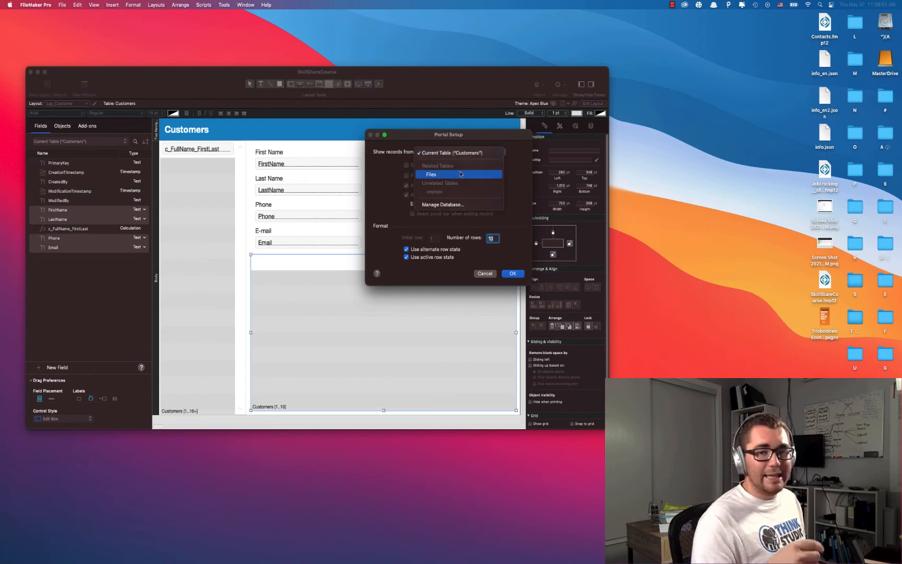
pyautogui.click(460, 174)
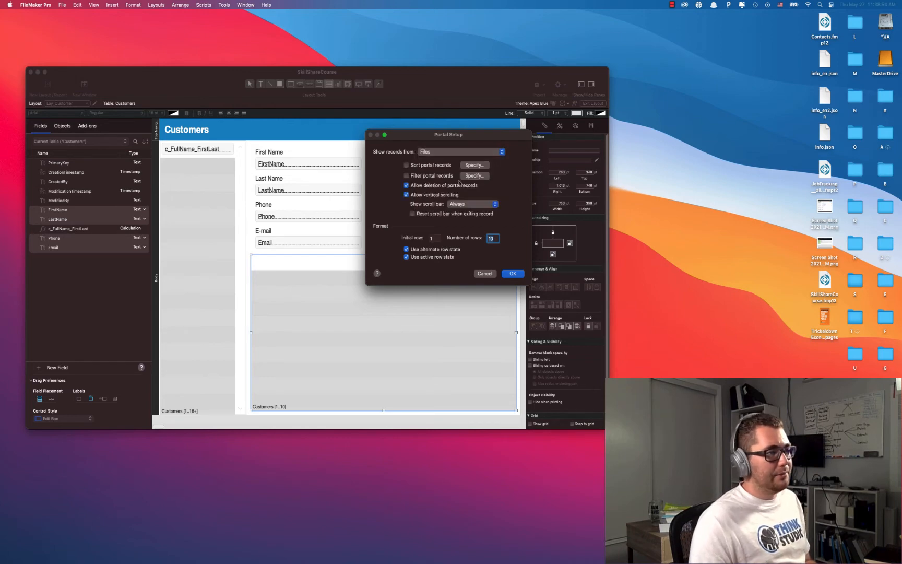
pyautogui.click(508, 273)
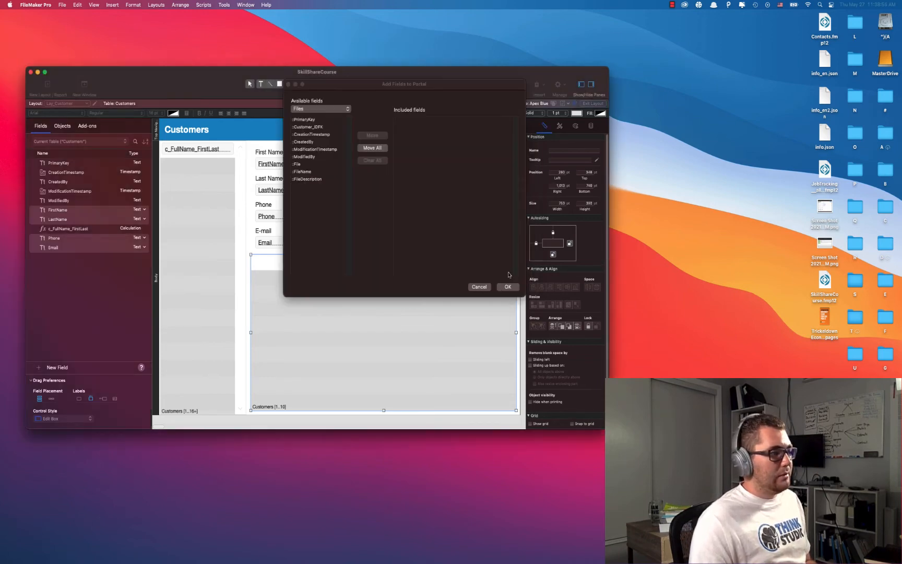
# Add File, FileName and FileDescription to the Files portal and reduce it to 5 rows.
pyautogui.click(313, 165)
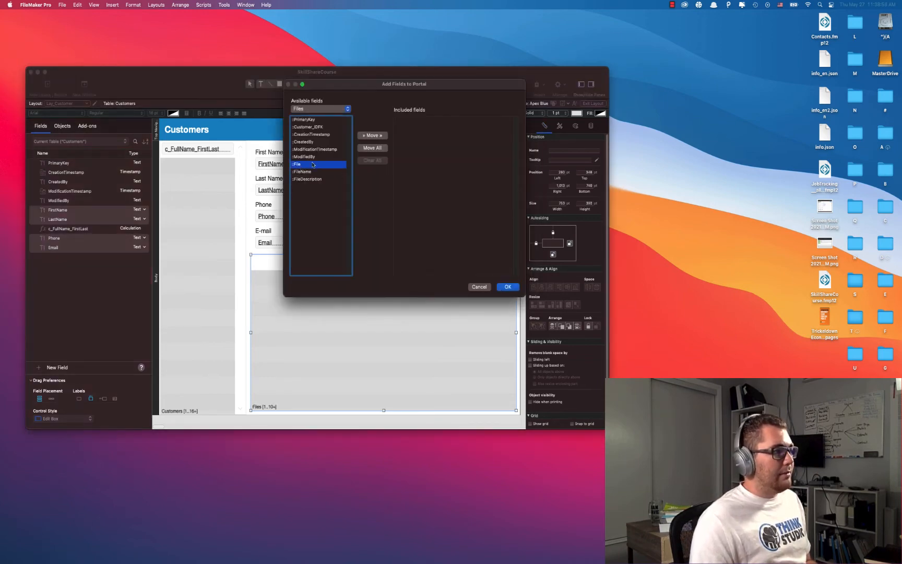
pyautogui.keyDown('shift'); pyautogui.click(312, 179); pyautogui.keyUp('shift')
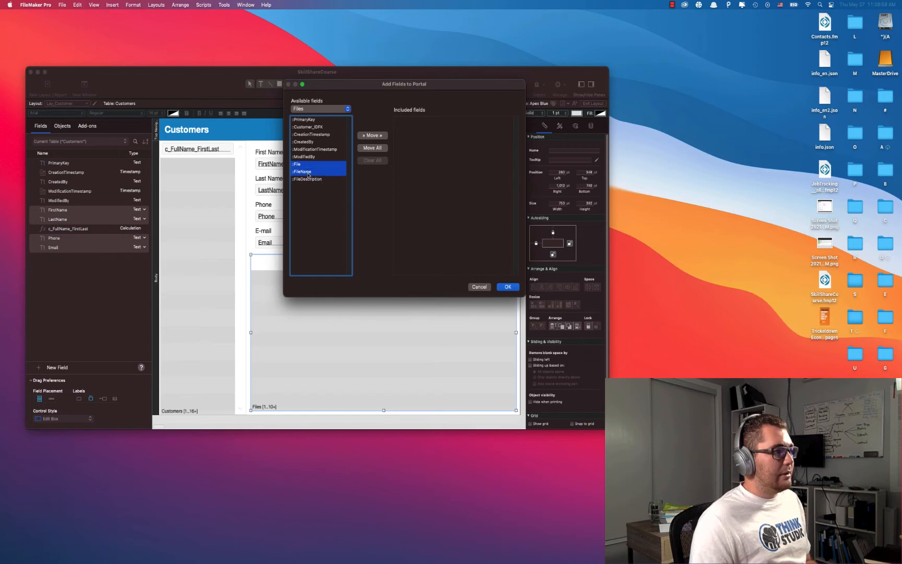
pyautogui.click(380, 138)
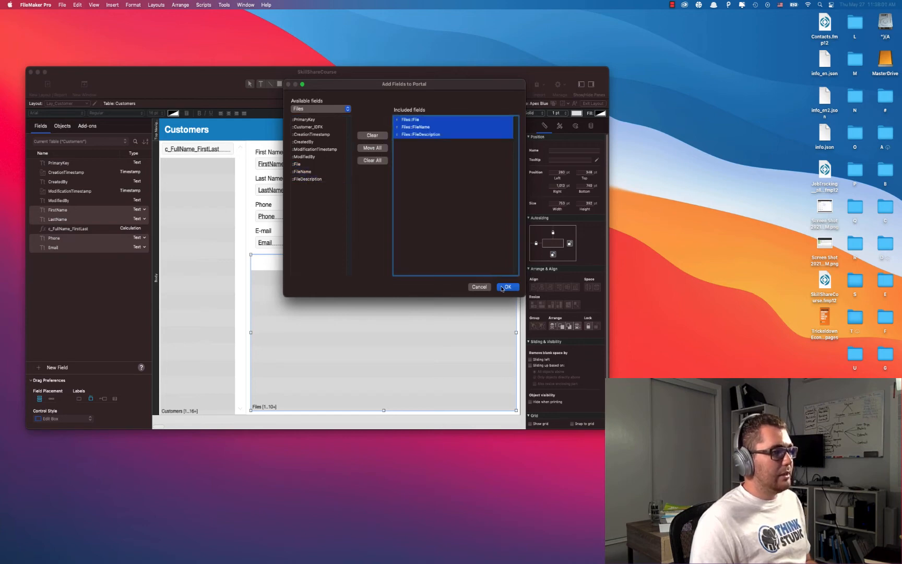
pyautogui.click(506, 287)
pyautogui.doubleClick(415, 333)
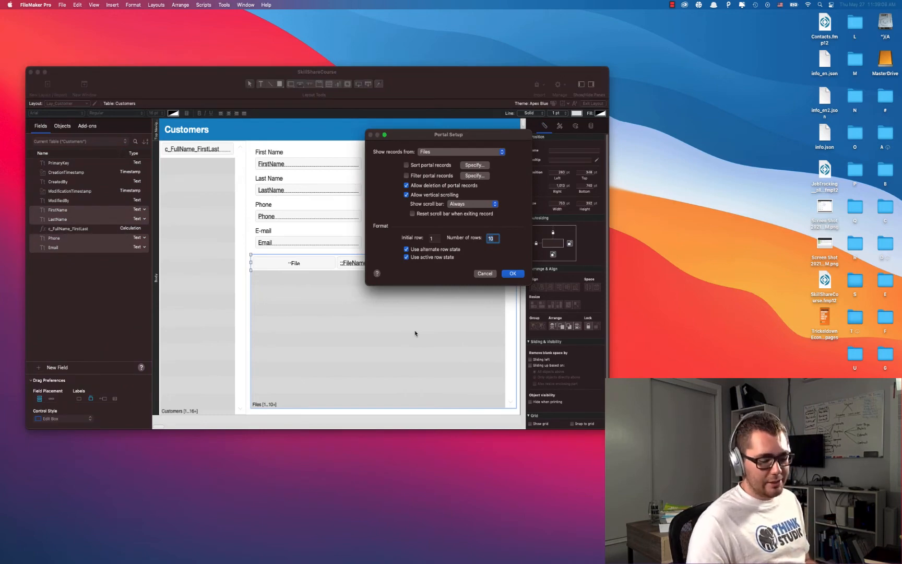
pyautogui.press('Return')
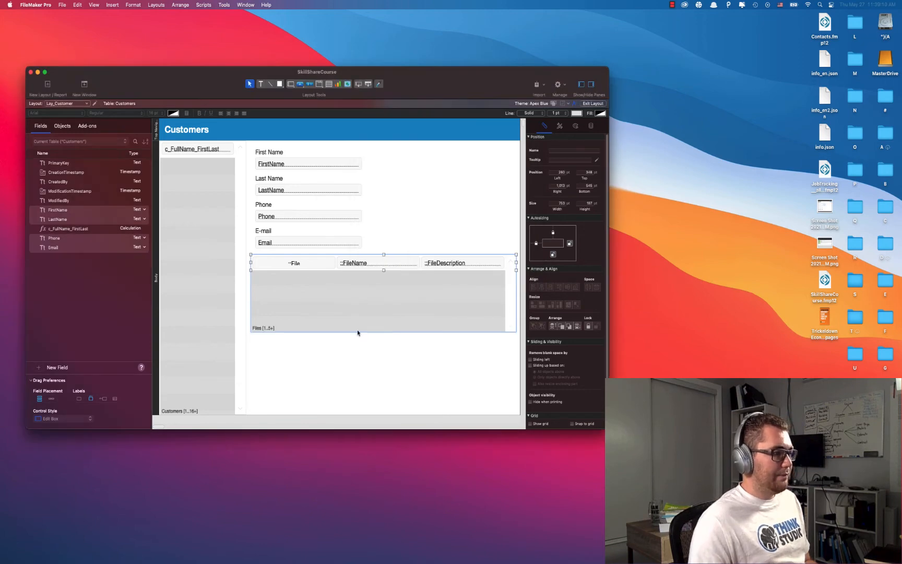
# Set the Files portal to 3 rows and make each row taller.
pyautogui.moveTo(384, 270); pyautogui.dragTo(384, 285)
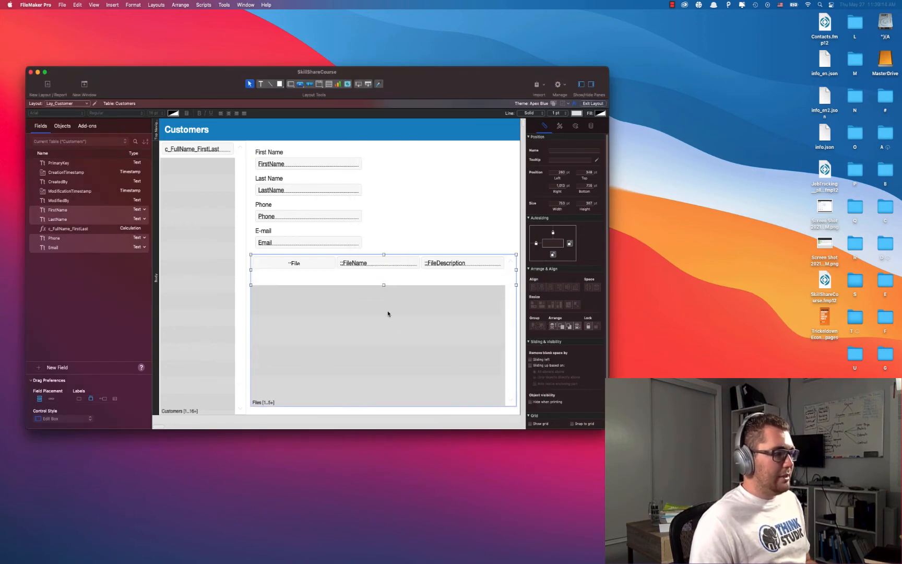
pyautogui.doubleClick(398, 338)
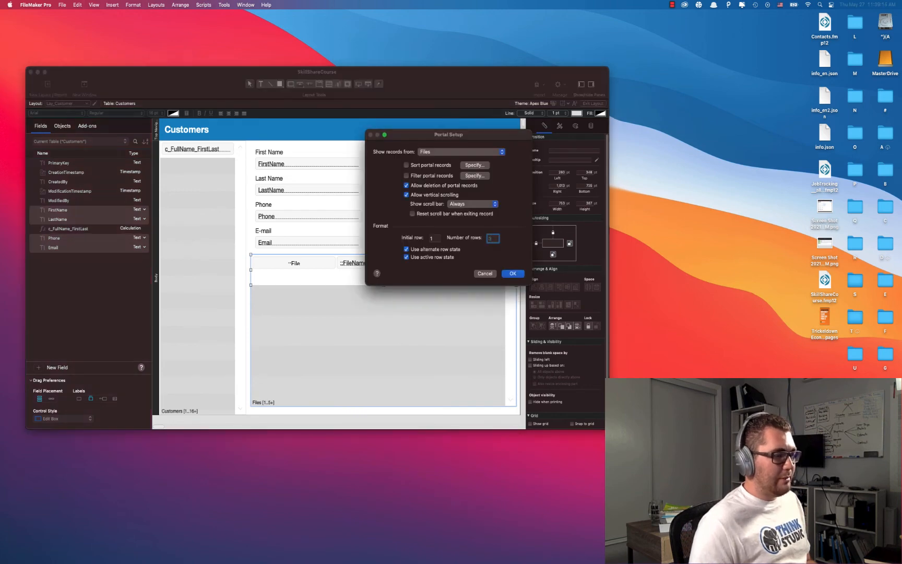
pyautogui.press('Return')
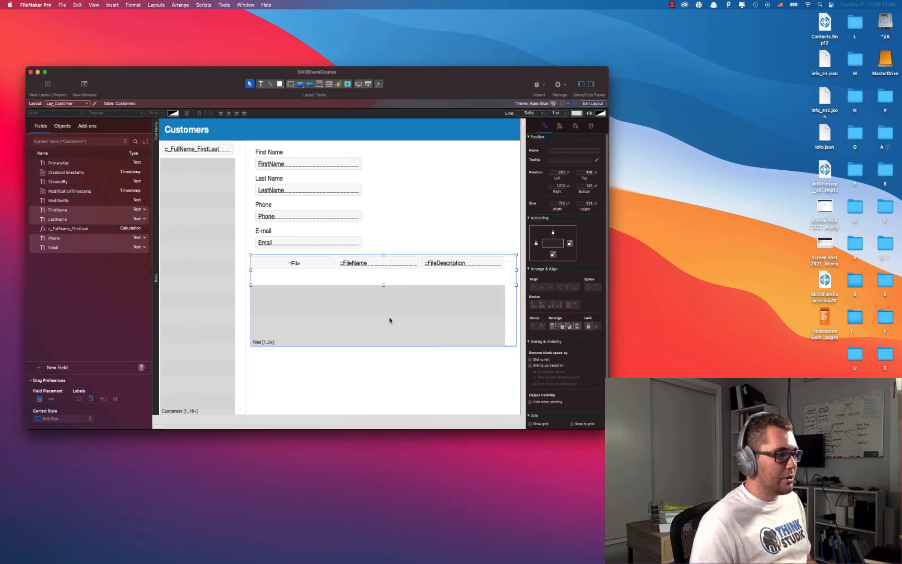
pyautogui.moveTo(385, 286); pyautogui.dragTo(384, 309)
# Resize the File field into a tall square box and nudge it into alignment.
pyautogui.click(433, 238)
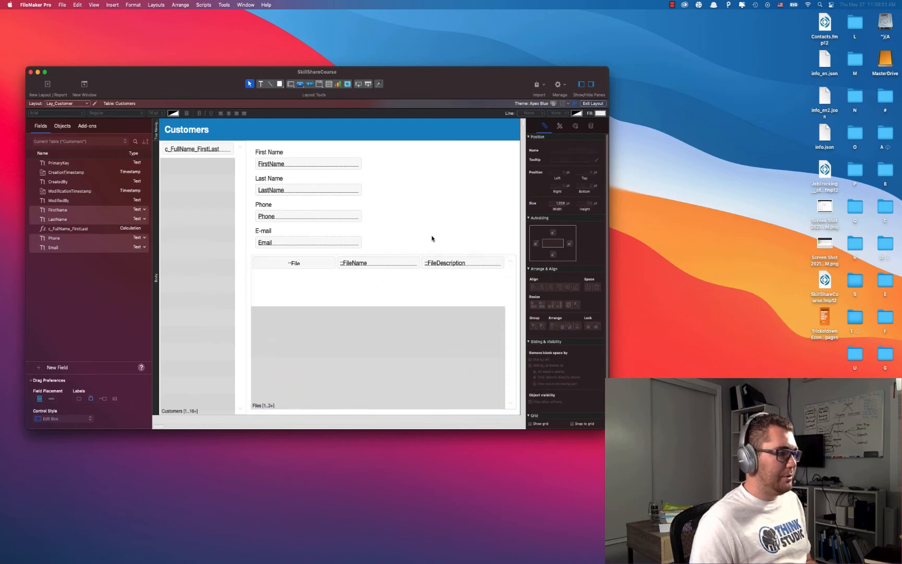
pyautogui.click(295, 263)
pyautogui.moveTo(294, 270); pyautogui.dragTo(294, 303)
pyautogui.moveTo(335, 280); pyautogui.dragTo(274, 286)
pyautogui.click(415, 223)
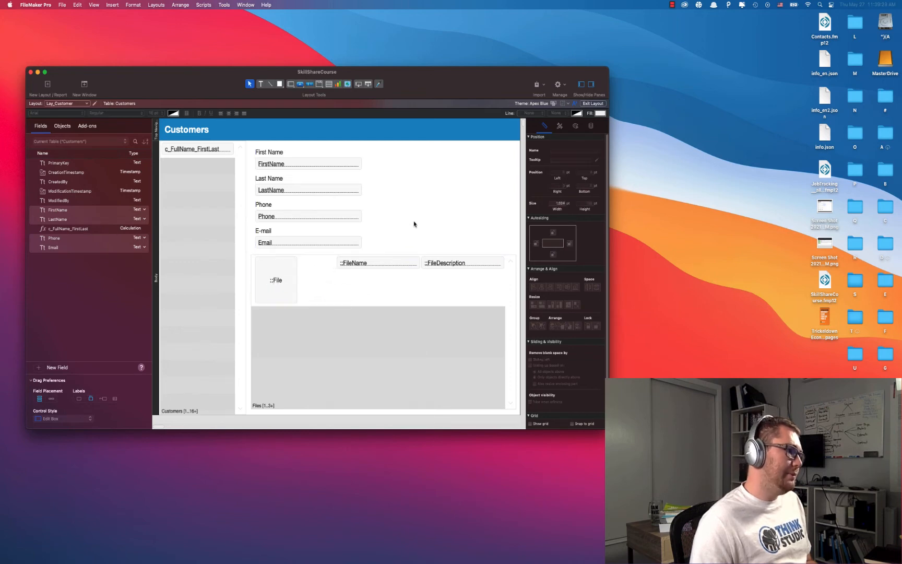
pyautogui.click(279, 295)
pyautogui.press('Up')
pyautogui.press('Down')
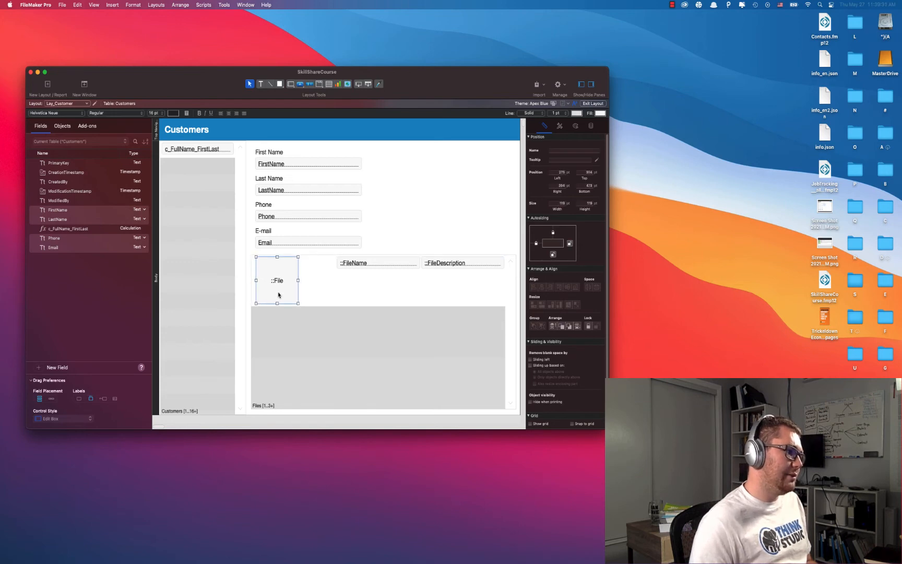
pyautogui.press('Down')
pyautogui.press('Down')
pyautogui.press('Down')
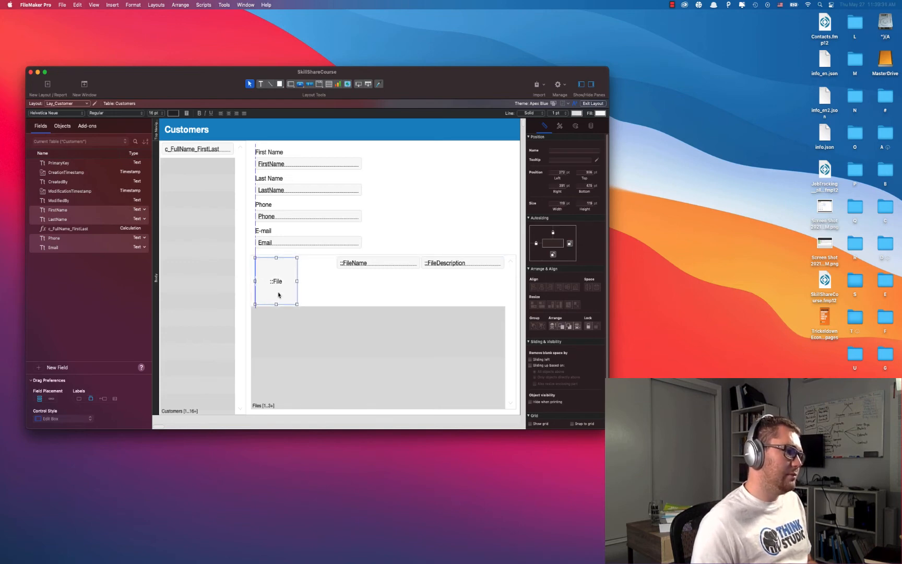
pyautogui.click(414, 235)
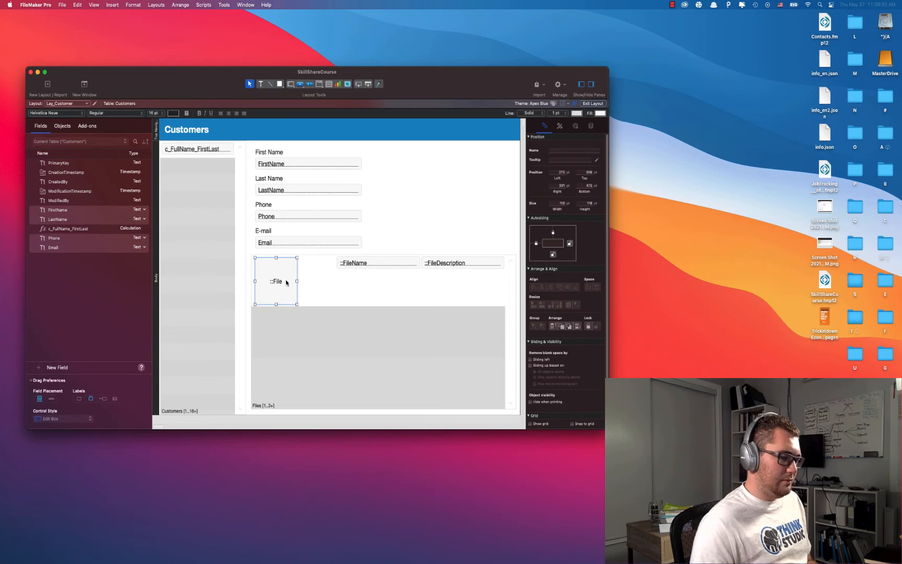
# Place FileName beside the File box with FileDescription just below it.
pyautogui.click(395, 226)
pyautogui.click(385, 262)
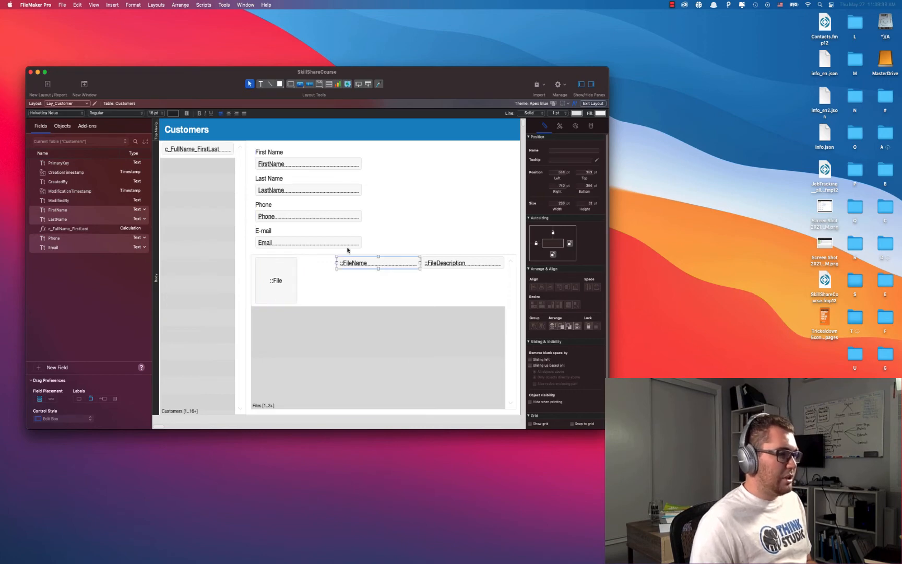
pyautogui.moveTo(355, 263); pyautogui.dragTo(317, 265)
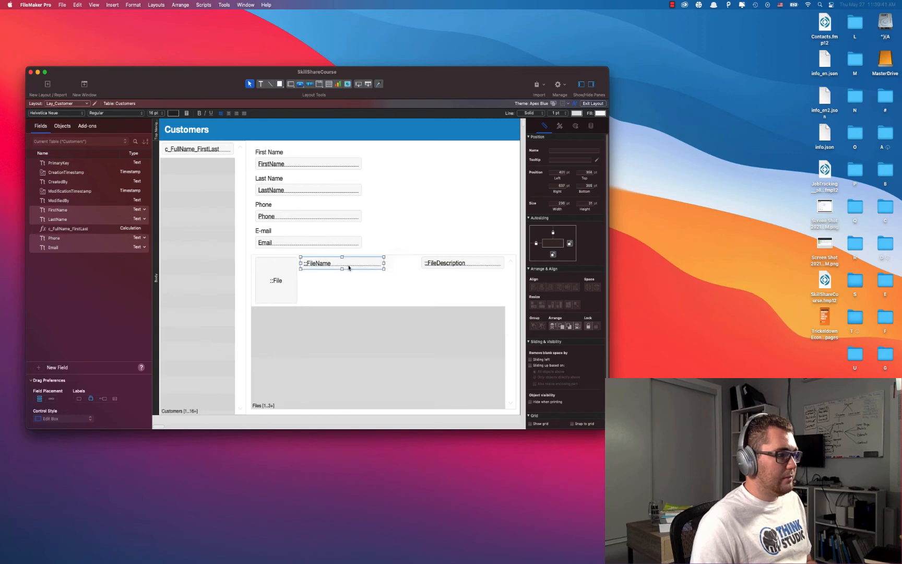
pyautogui.click(441, 265)
pyautogui.moveTo(441, 266); pyautogui.dragTo(320, 283)
# Widen FileName and FileDescription across the portal row and make FileDescription taller.
pyautogui.click(337, 264)
pyautogui.moveTo(384, 268); pyautogui.dragTo(499, 268)
pyautogui.click(470, 225)
pyautogui.moveTo(321, 280); pyautogui.dragTo(321, 278)
pyautogui.click(381, 280)
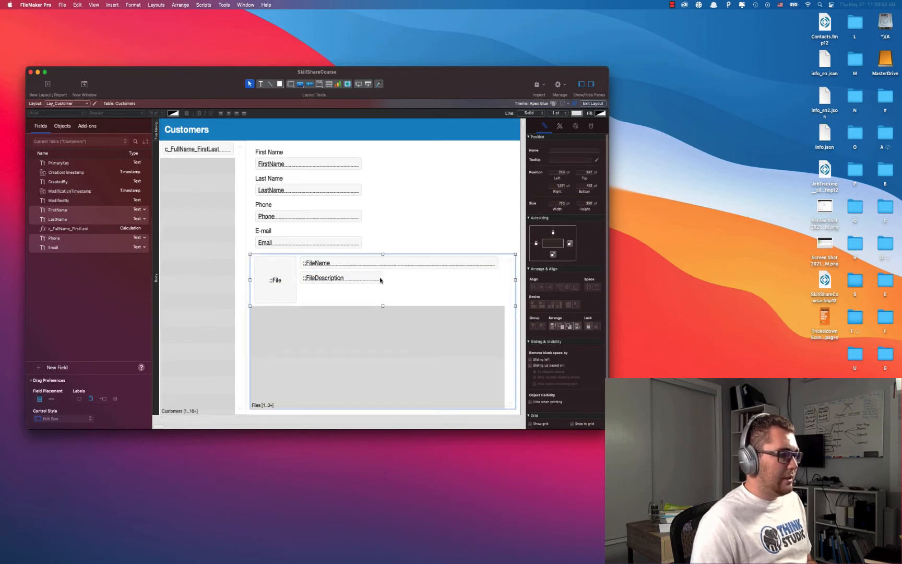
pyautogui.click(377, 280)
pyautogui.moveTo(383, 277); pyautogui.dragTo(499, 278)
pyautogui.moveTo(398, 284); pyautogui.dragTo(399, 291)
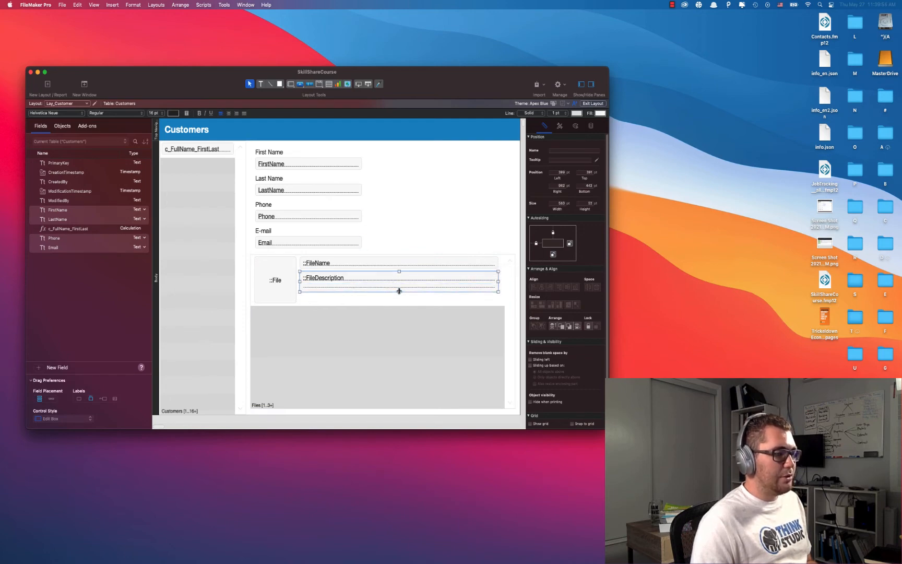
pyautogui.click(472, 233)
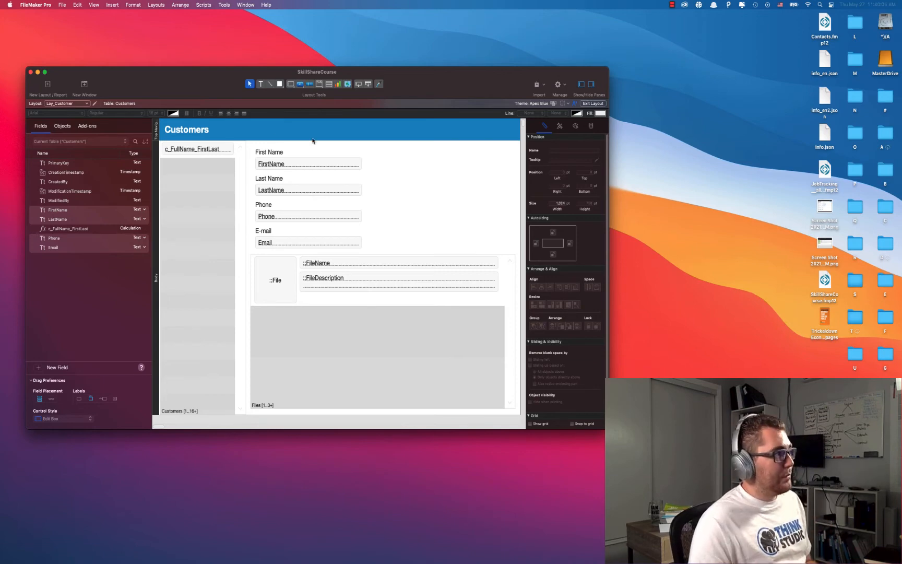
# Insert a Files::CreationTimestamp merge field.
pyautogui.click(114, 7)
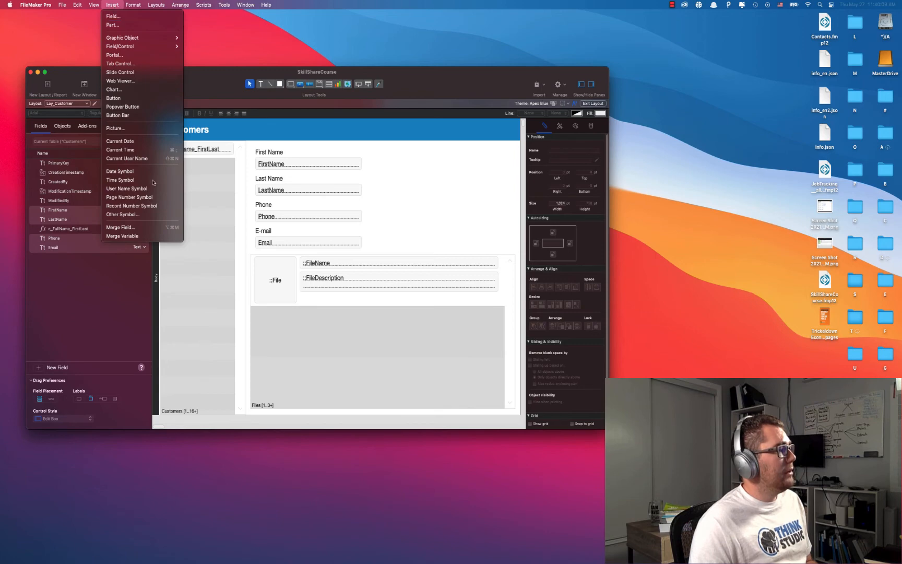
pyautogui.click(135, 234)
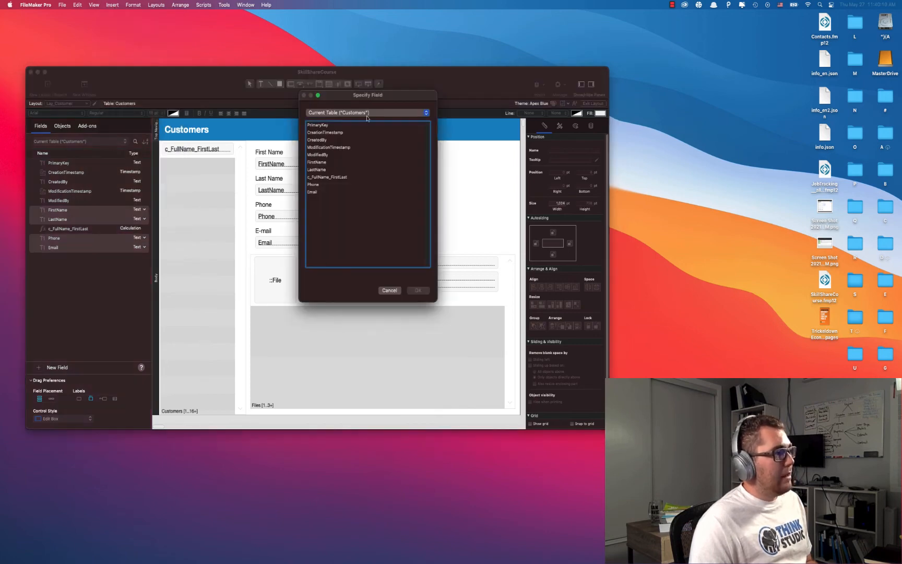
pyautogui.click(368, 117)
pyautogui.click(338, 136)
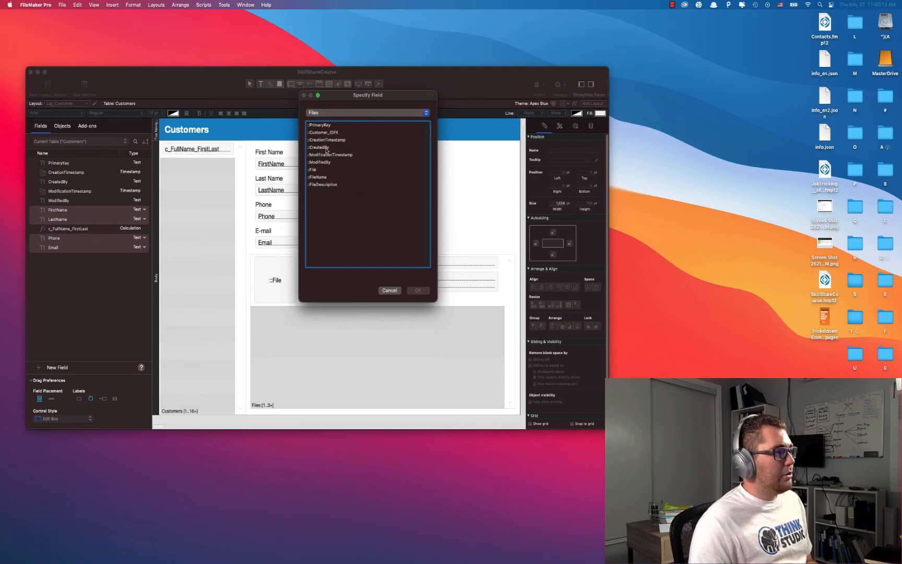
pyautogui.click(331, 140)
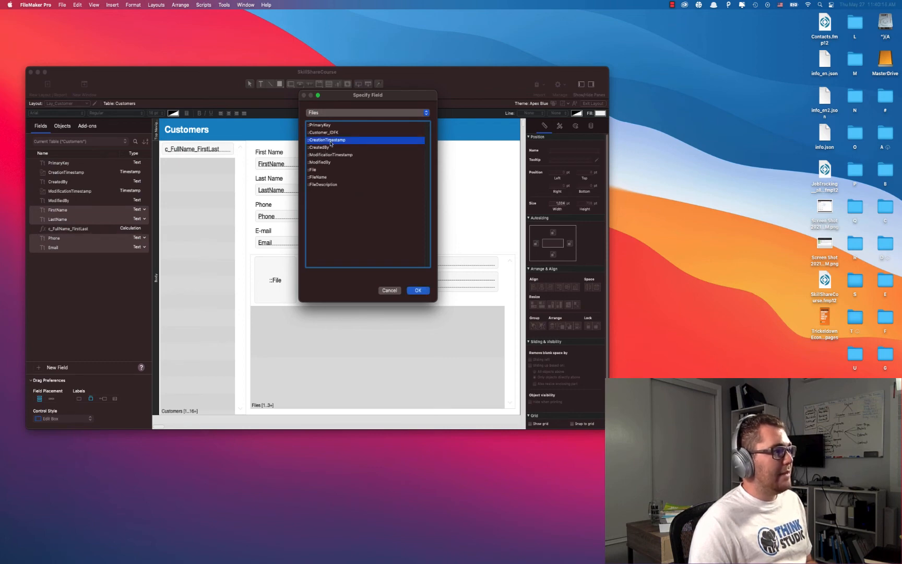
pyautogui.click(329, 148)
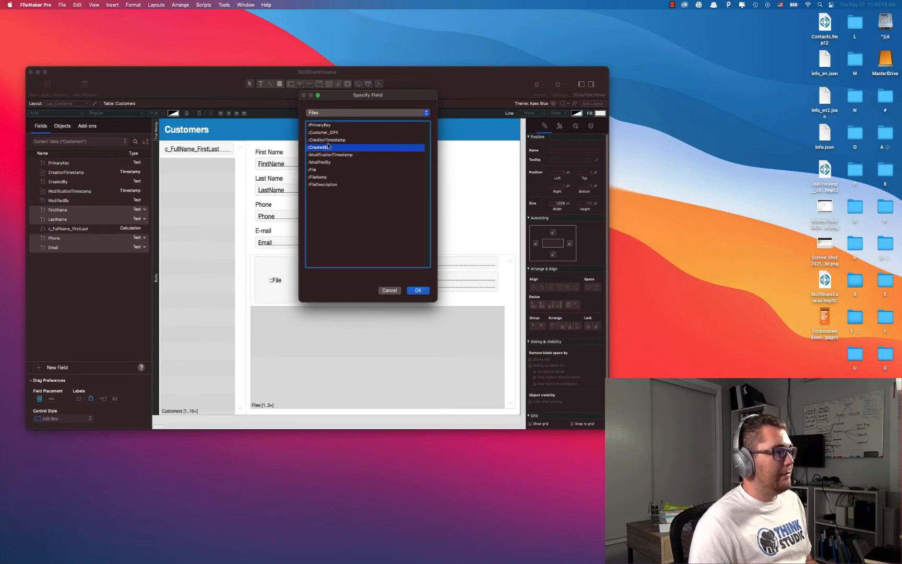
pyautogui.click(329, 140)
pyautogui.click(415, 291)
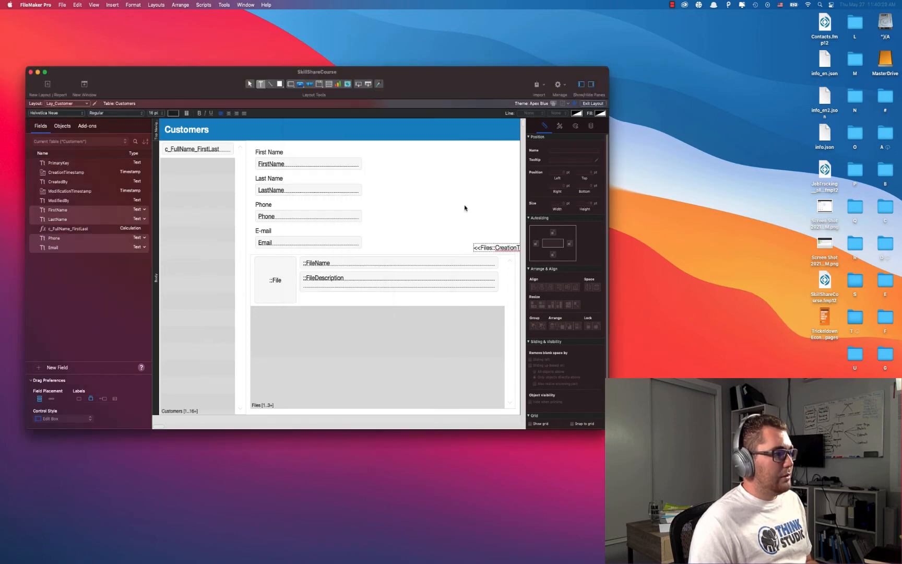
# Position the timestamp under FileDescription and prefix it with 'Created:'.
pyautogui.moveTo(496, 247); pyautogui.dragTo(346, 300)
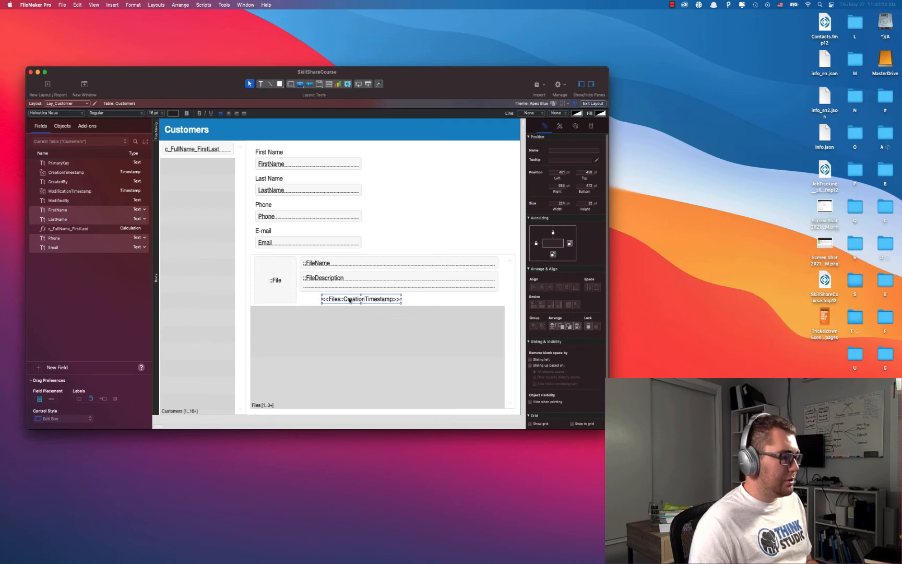
pyautogui.moveTo(351, 299); pyautogui.dragTo(448, 299)
pyautogui.doubleClick(336, 299)
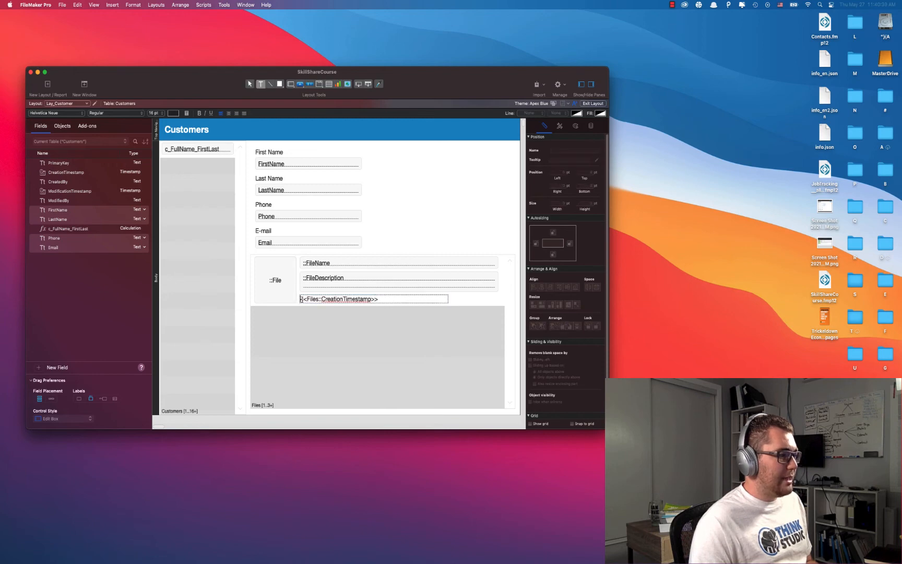
pyautogui.write('Cre')
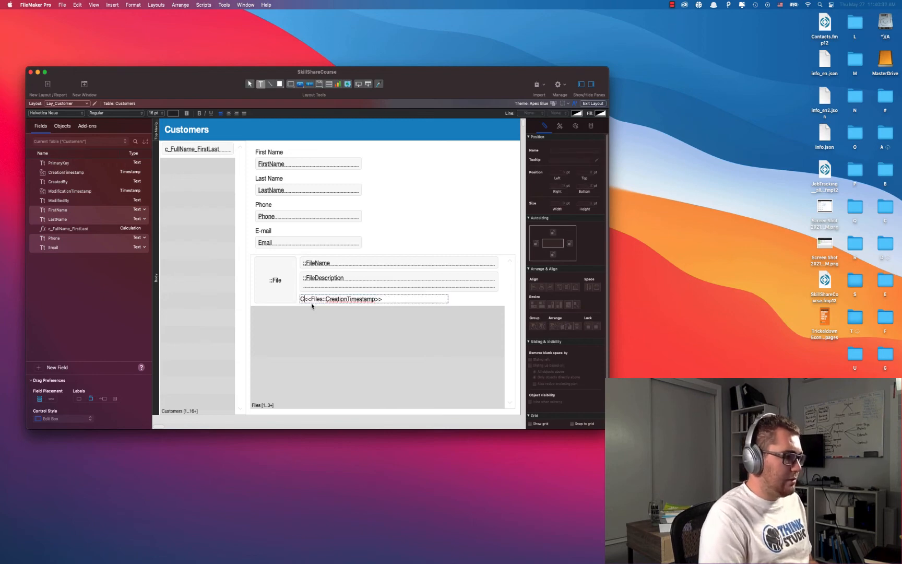
pyautogui.write('at')
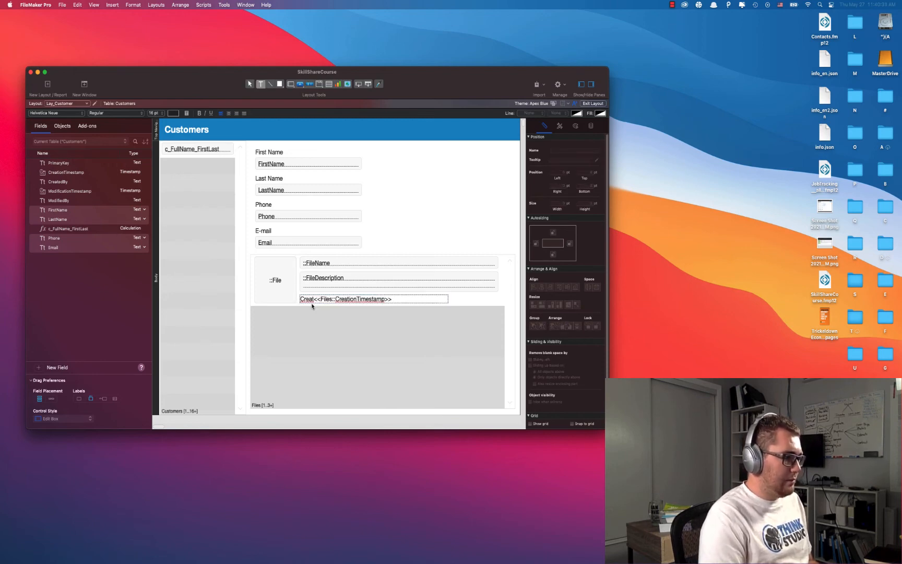
pyautogui.write('ed')
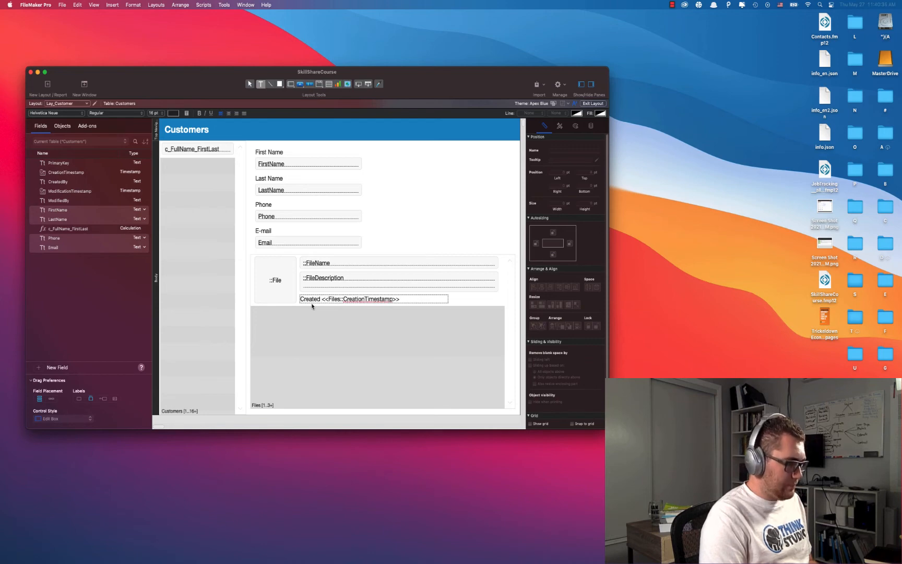
pyautogui.press('BackSpace')
pyautogui.write(':')
pyautogui.press('Escape')
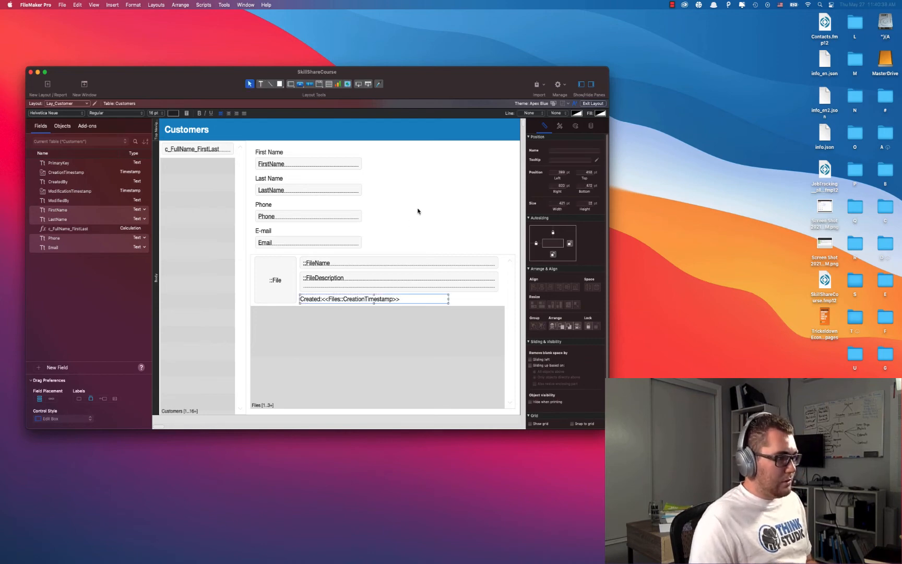
# Trim the timestamp box and insert a left-aligned CreatedBy merge field labelled 'Created By'.
pyautogui.moveTo(448, 300); pyautogui.dragTo(403, 300)
pyautogui.click(405, 220)
pyautogui.click(112, 5)
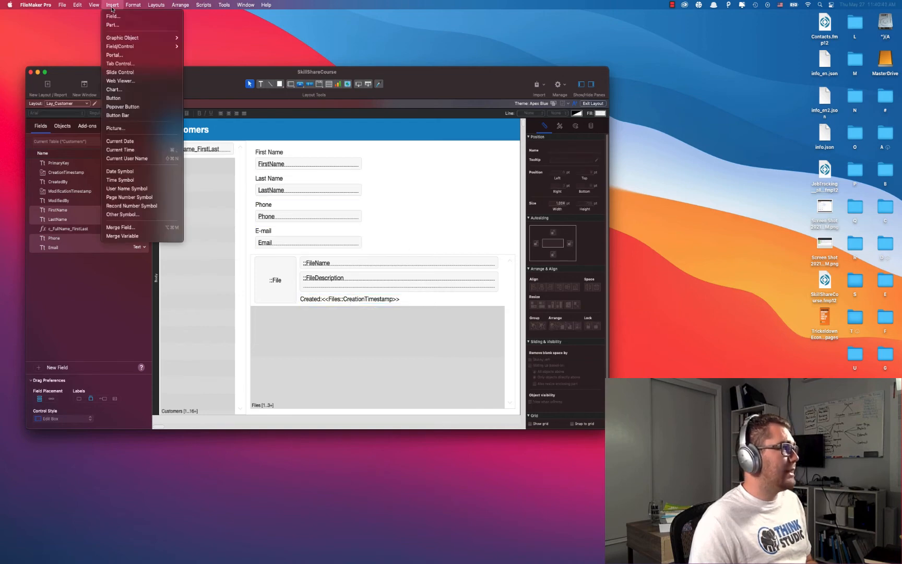
pyautogui.click(163, 229)
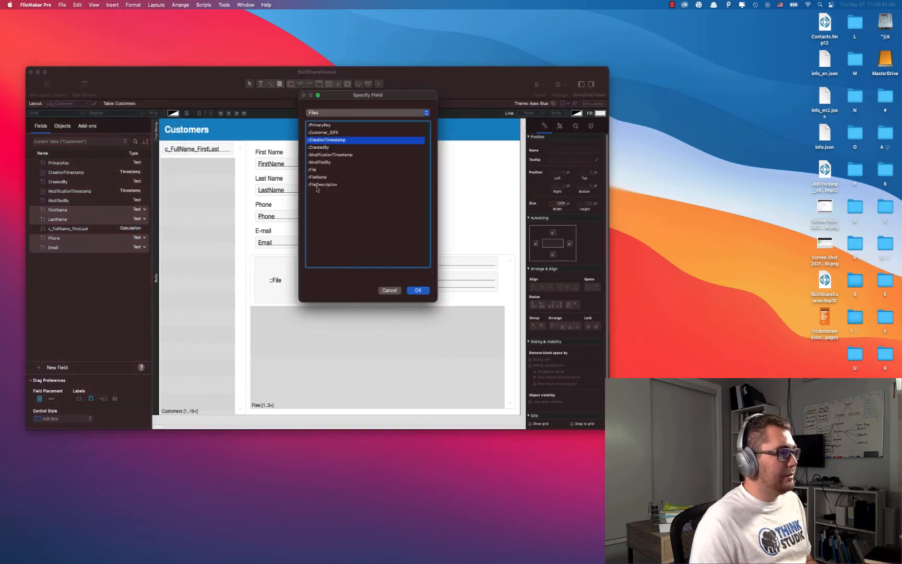
pyautogui.doubleClick(320, 148)
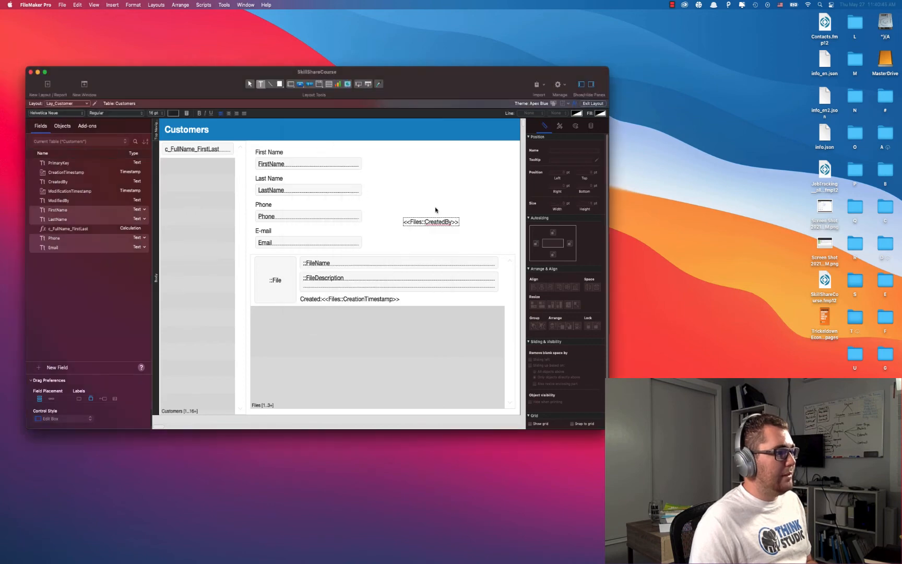
pyautogui.click(236, 113)
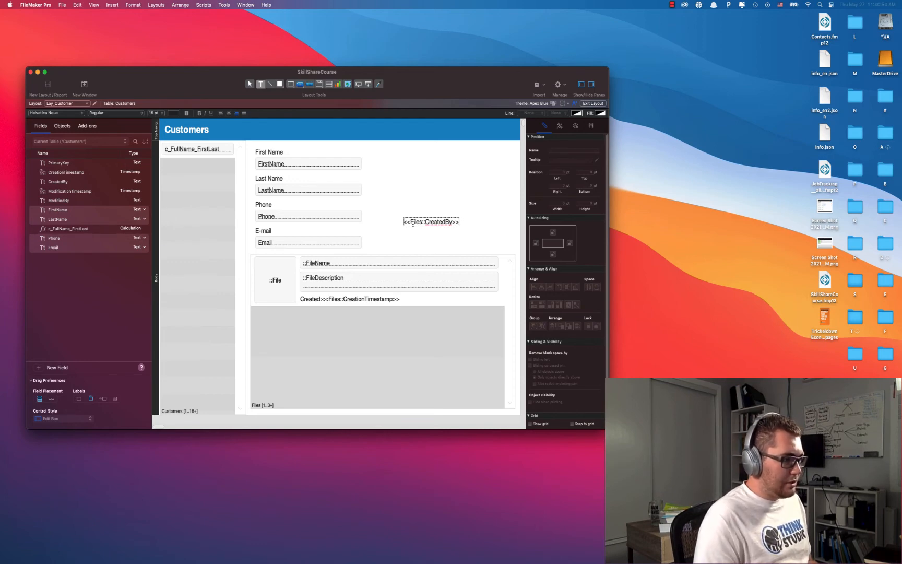
pyautogui.click(220, 113)
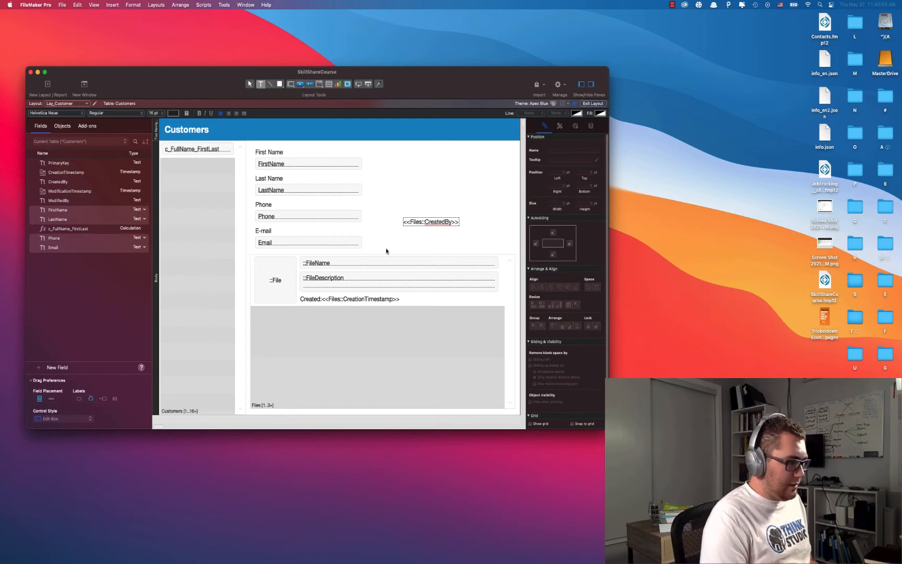
pyautogui.write('Created B')
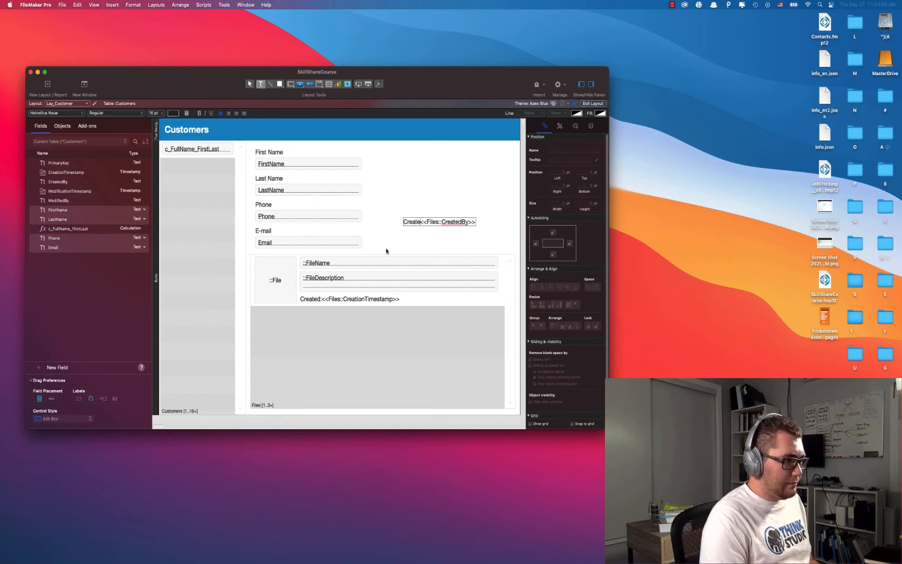
pyautogui.write('y')
pyautogui.press('Escape')
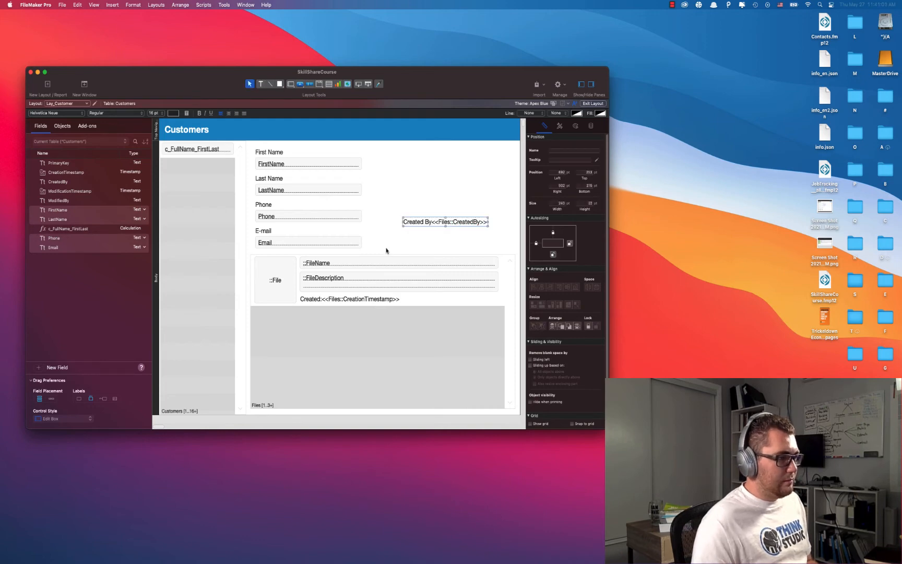
# Add a colon to the label, move it into the portal row and widen it to line up.
pyautogui.doubleClick(432, 223)
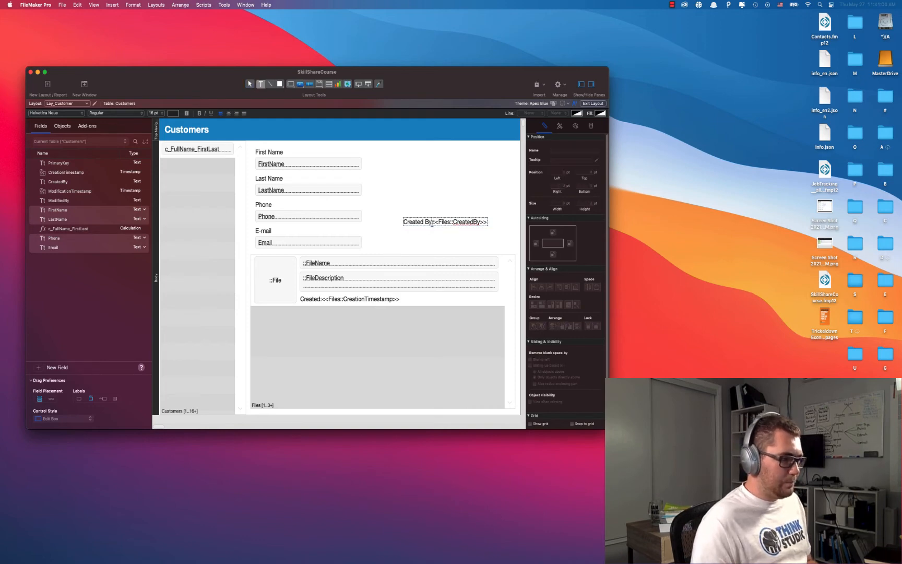
pyautogui.write(':')
pyautogui.press('Escape')
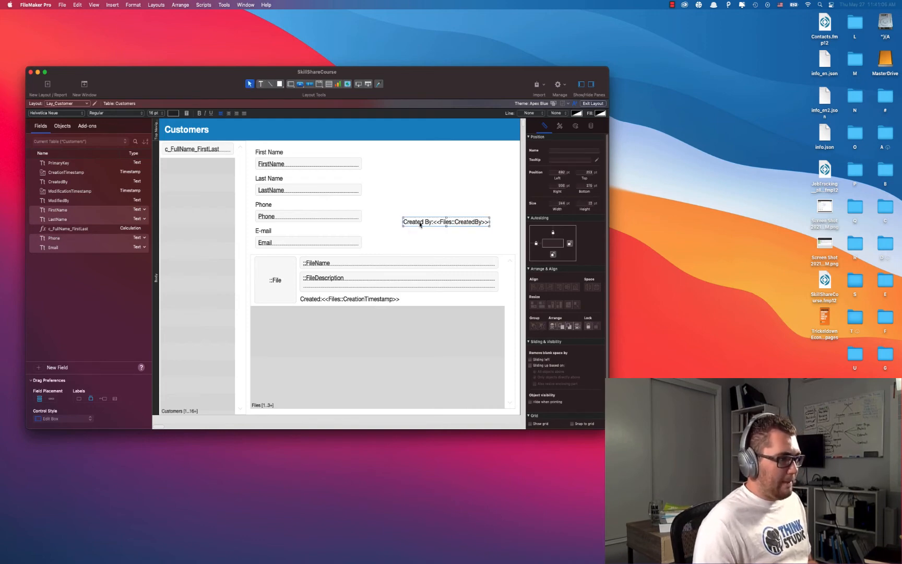
pyautogui.moveTo(417, 228); pyautogui.dragTo(423, 300)
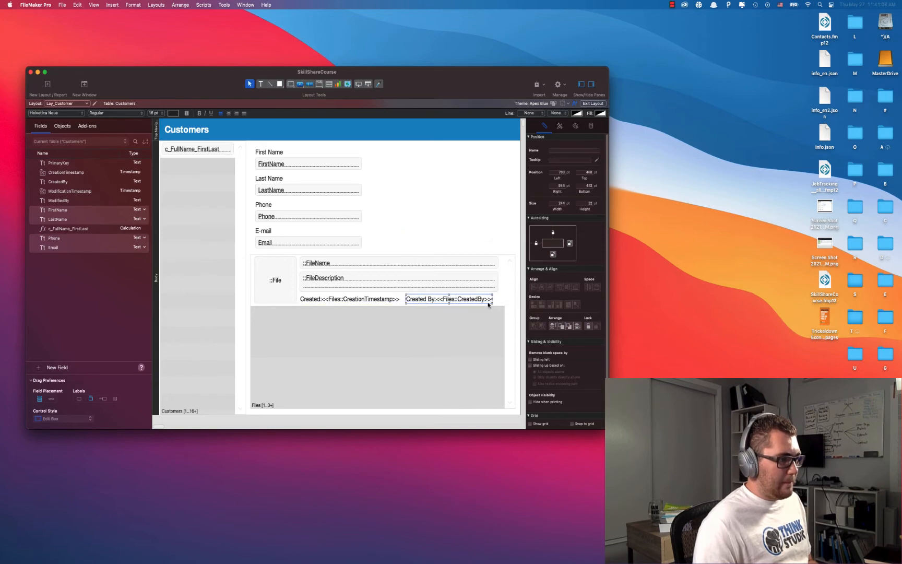
pyautogui.moveTo(492, 299); pyautogui.dragTo(498, 300)
pyautogui.click(485, 215)
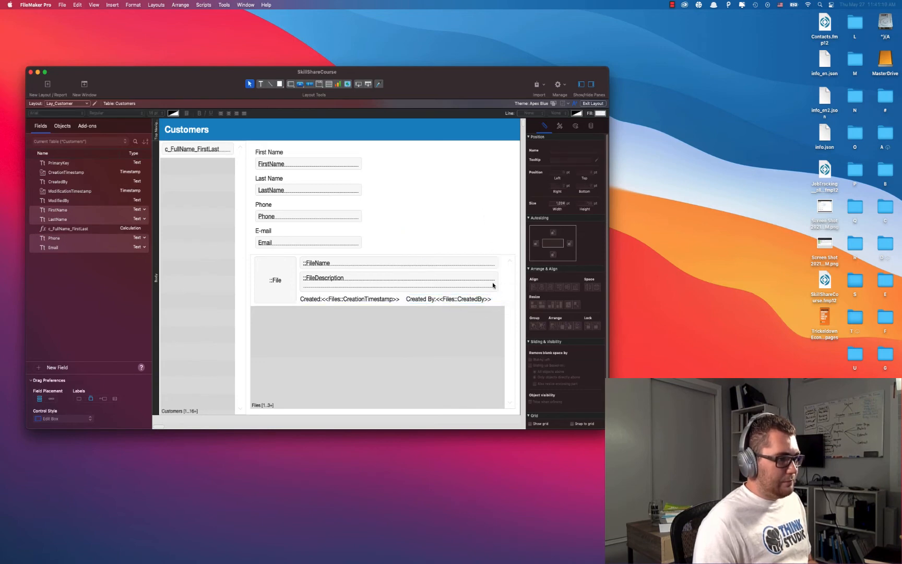
# Draw a small icon-only trash-can button beside Created By with its action set to Single Step.
pyautogui.click(301, 88)
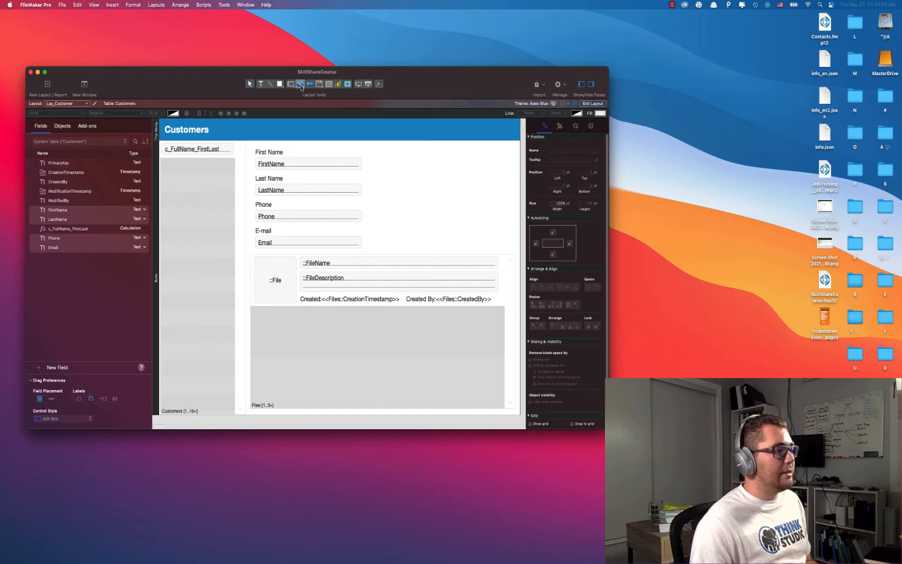
pyautogui.moveTo(501, 293); pyautogui.dragTo(492, 304)
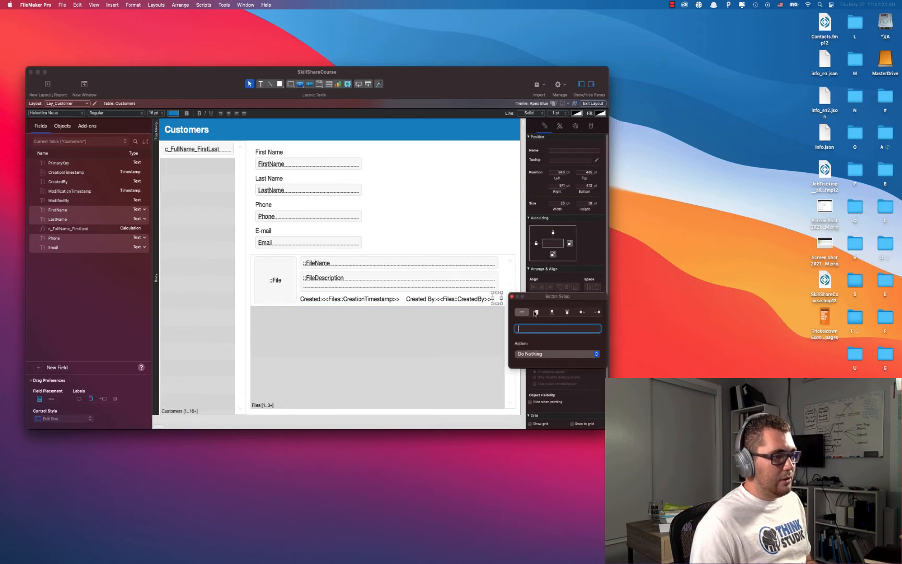
pyautogui.moveTo(552, 299); pyautogui.dragTo(392, 203)
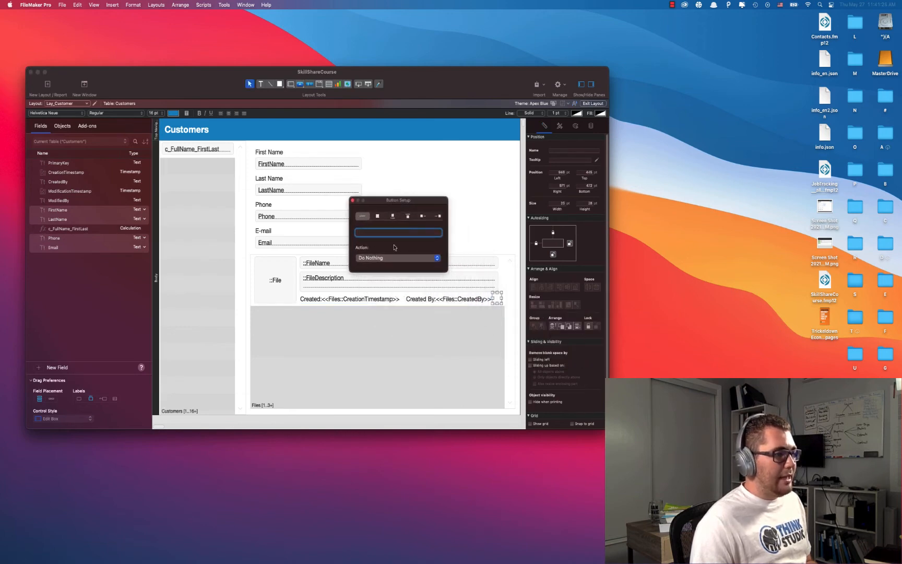
pyautogui.click(378, 216)
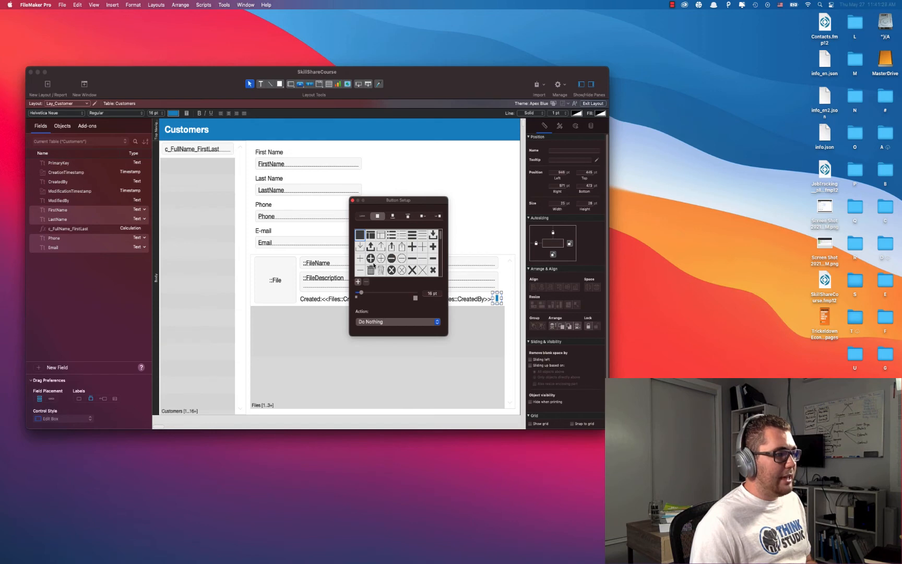
pyautogui.click(372, 271)
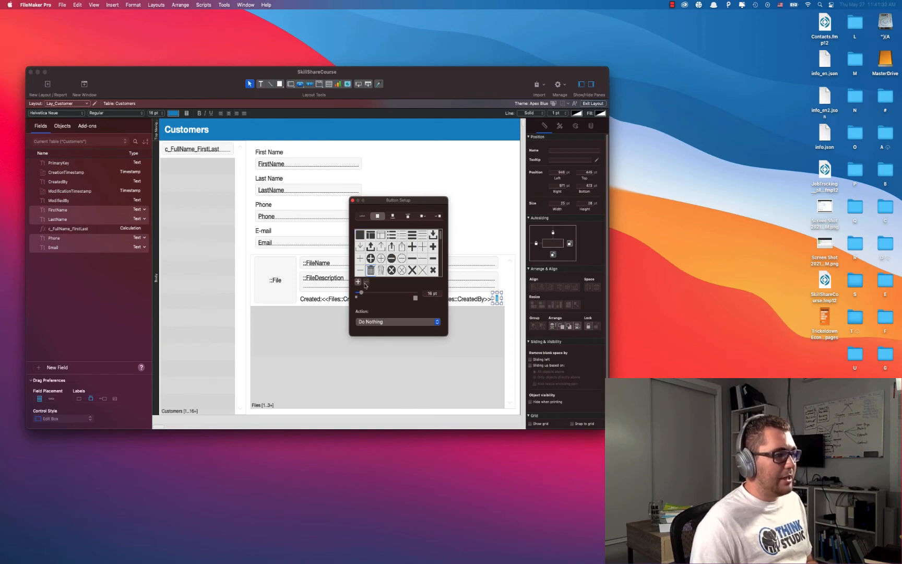
pyautogui.click(374, 322)
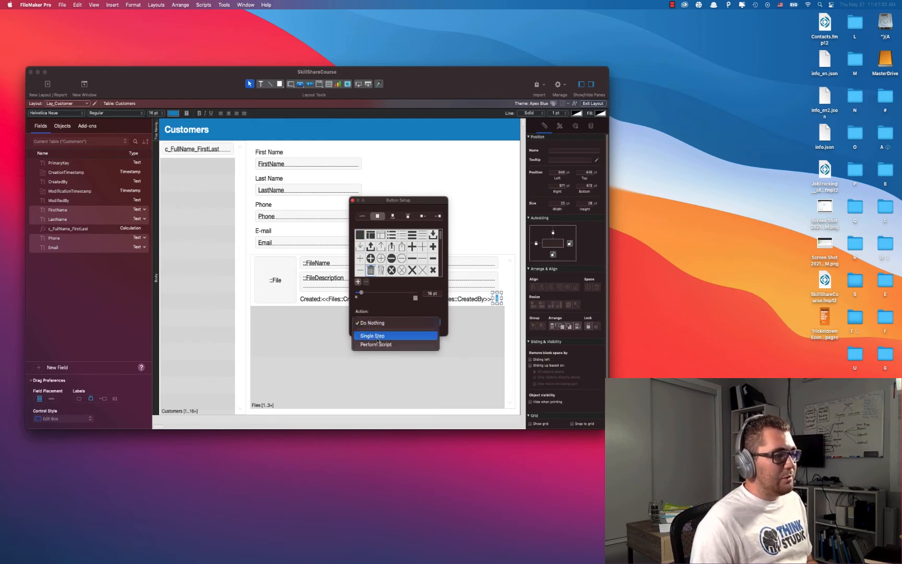
pyautogui.click(378, 341)
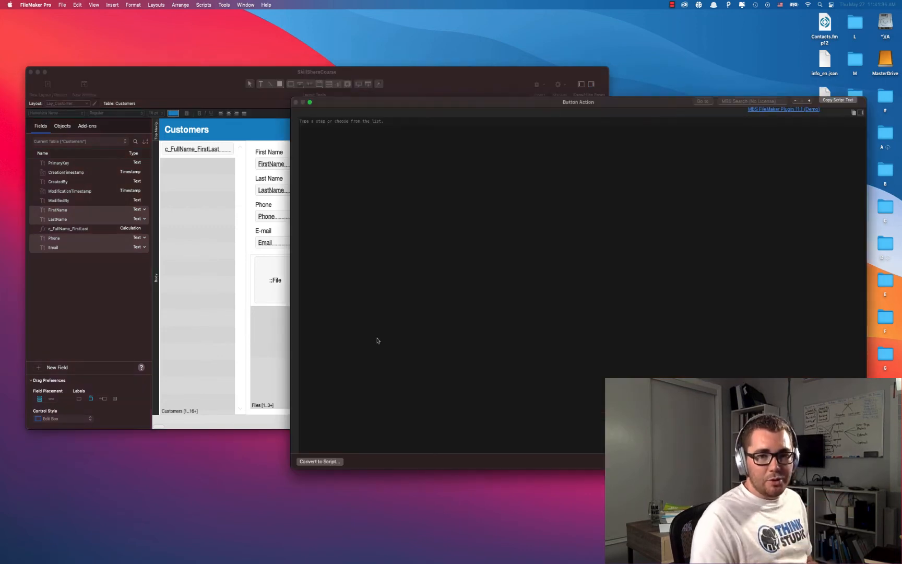
# Make the trash button run Delete Portal Row and show a hand cursor on hover.
pyautogui.moveTo(559, 106); pyautogui.dragTo(498, 118)
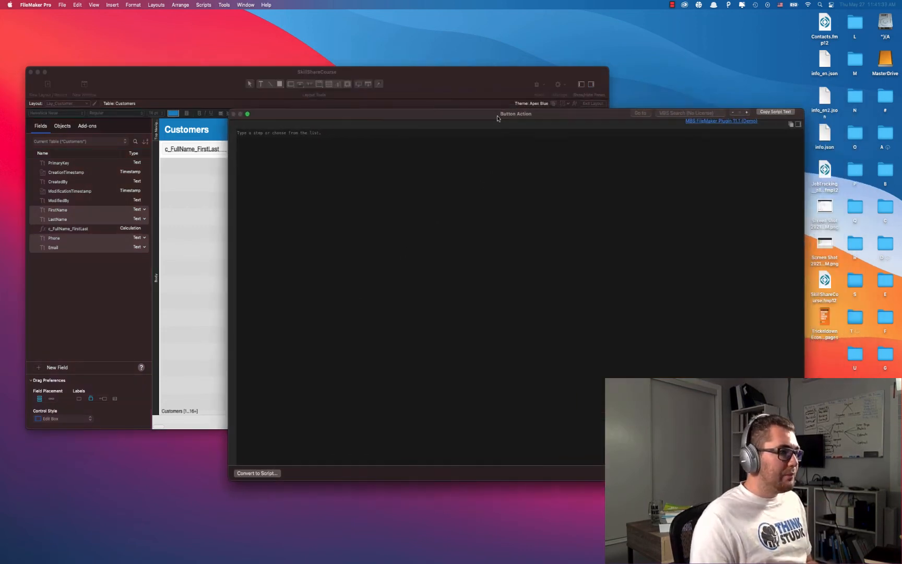
pyautogui.write('delete')
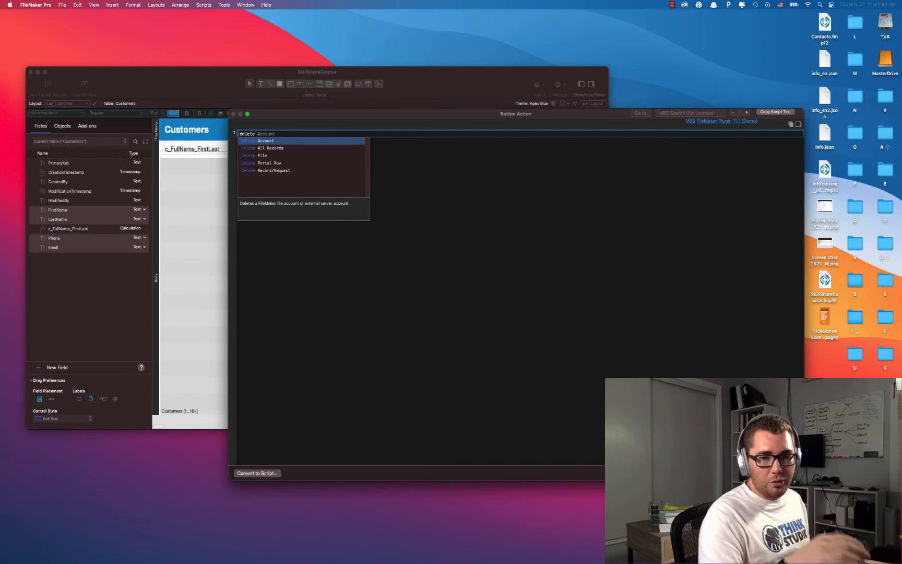
pyautogui.write('port')
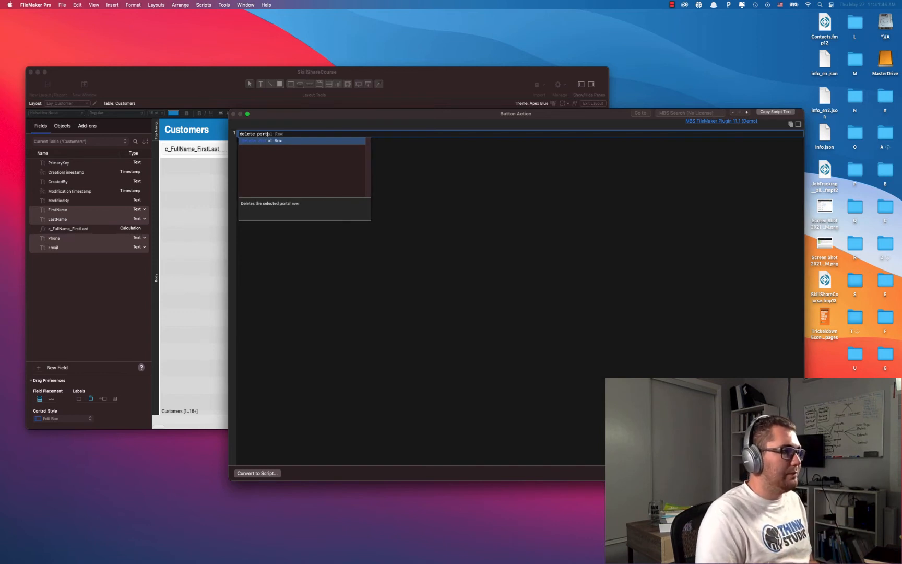
pyautogui.press('Return')
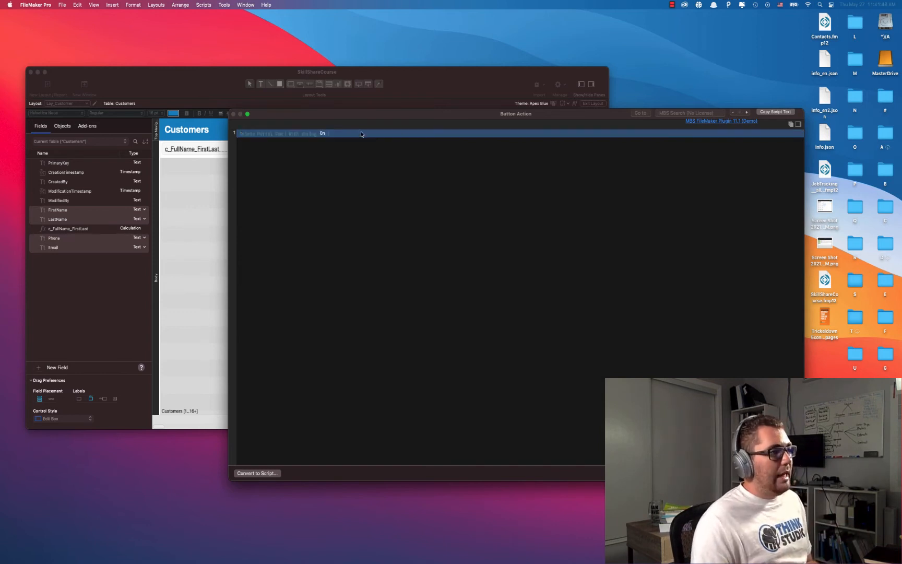
pyautogui.moveTo(359, 117); pyautogui.dragTo(346, 115)
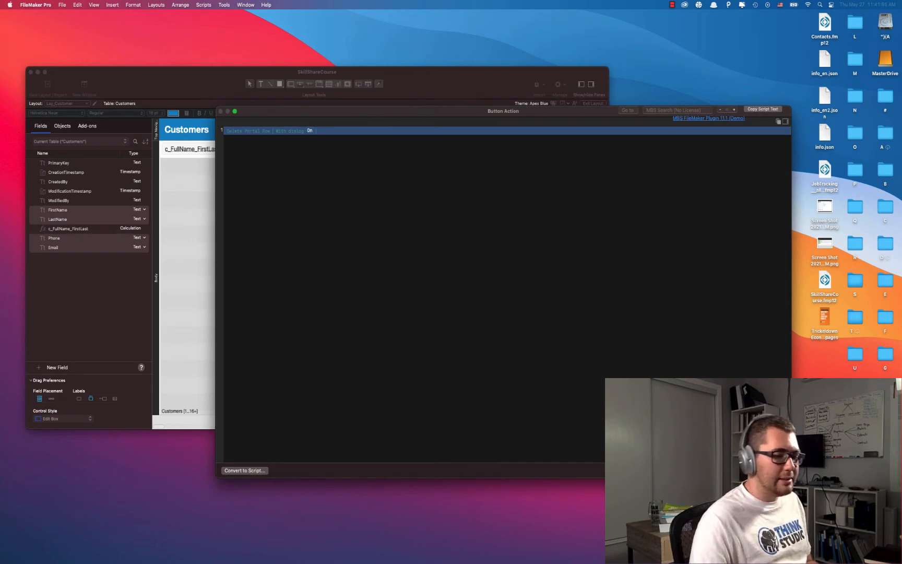
pyautogui.click(772, 470)
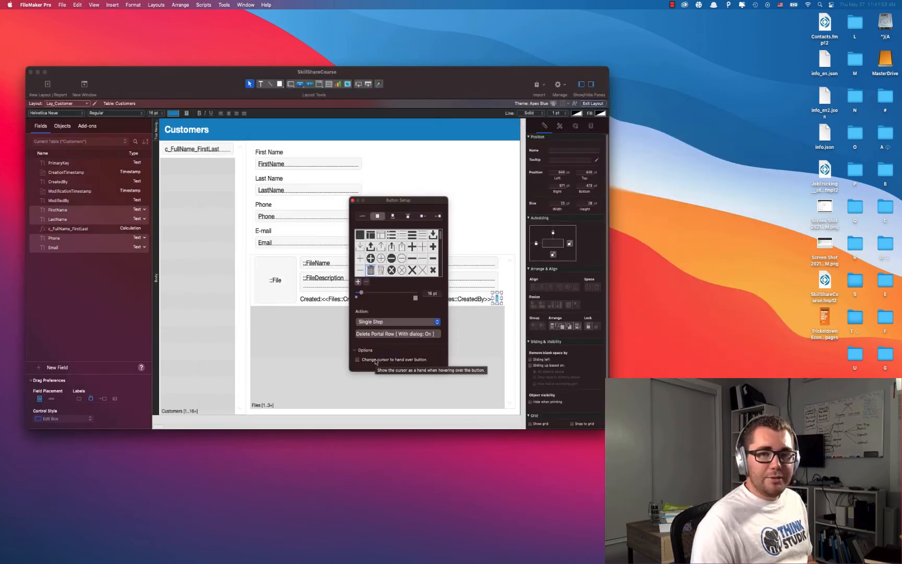
pyautogui.click(412, 360)
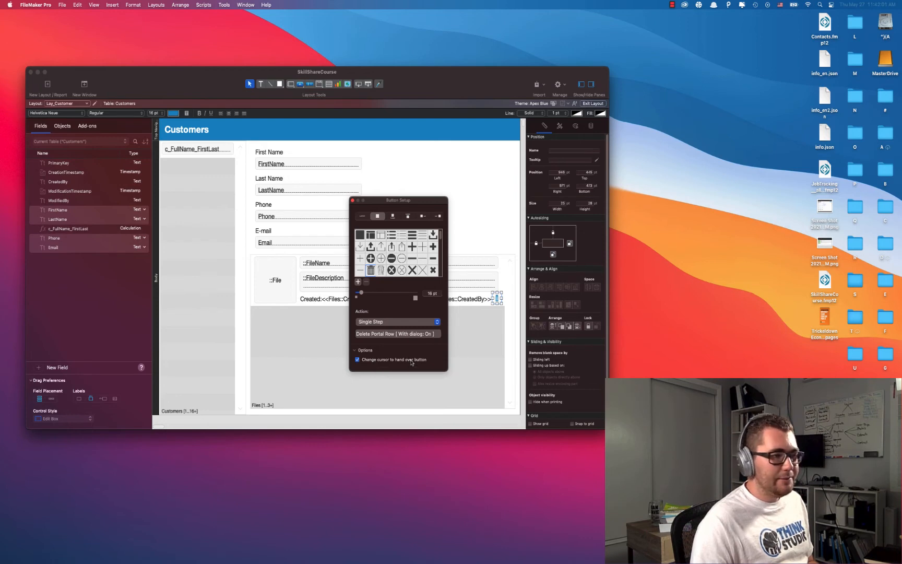
pyautogui.click(353, 200)
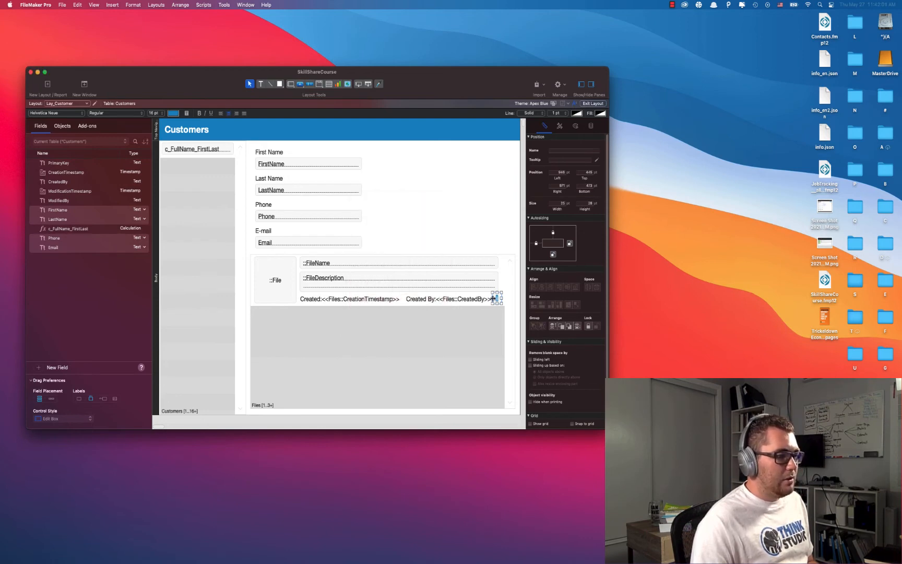
# Stretch the trash button slightly and set its padding to 0 on all four sides.
pyautogui.moveTo(493, 298); pyautogui.dragTo(489, 298)
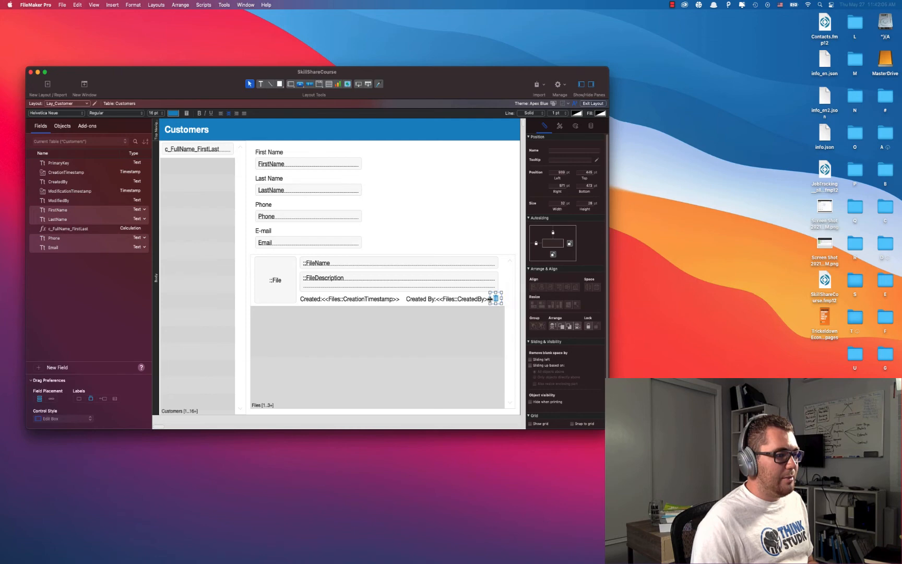
pyautogui.click(576, 127)
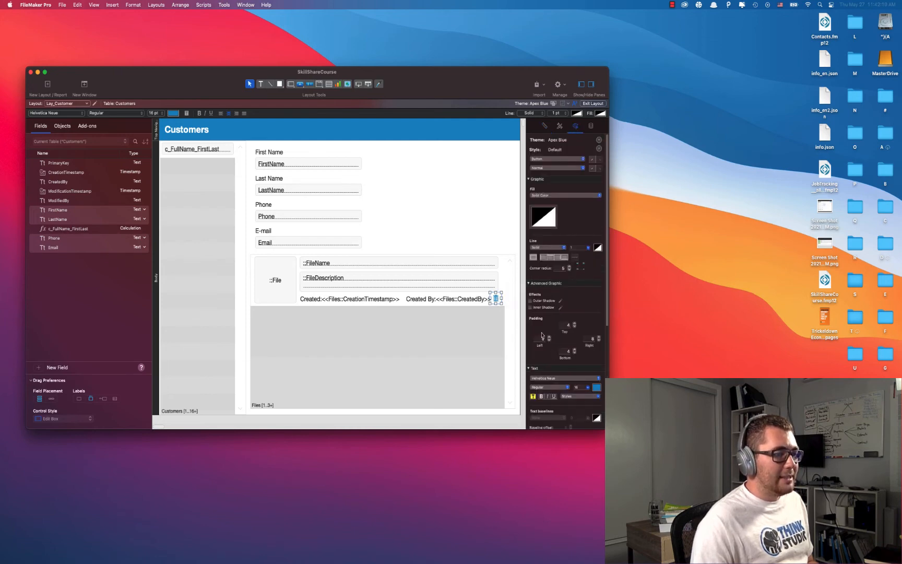
pyautogui.click(567, 324)
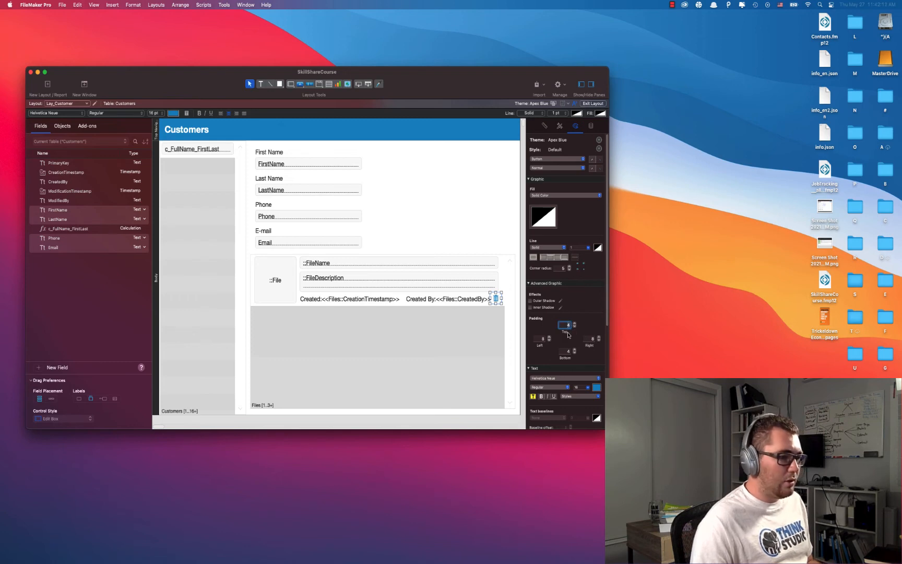
pyautogui.click(542, 338)
pyautogui.click(568, 325)
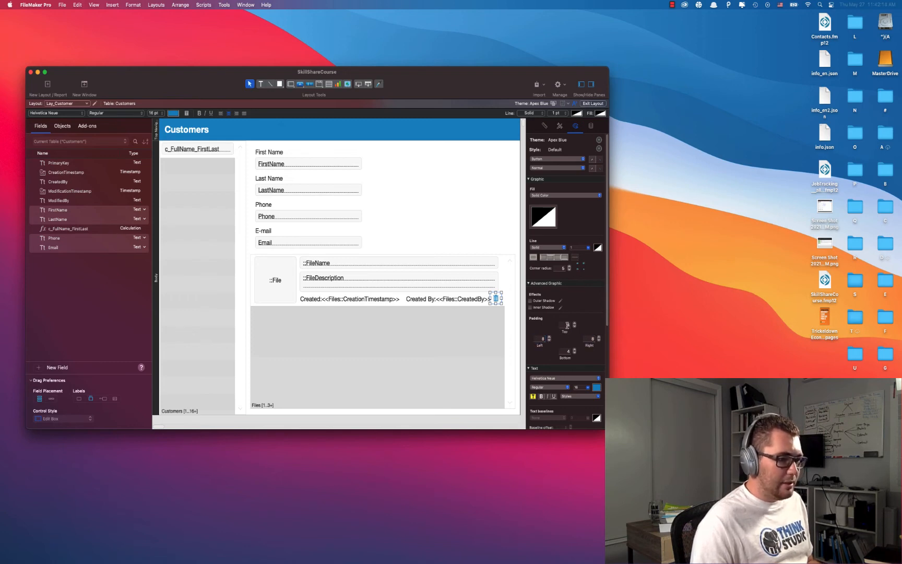
pyautogui.press('Tab')
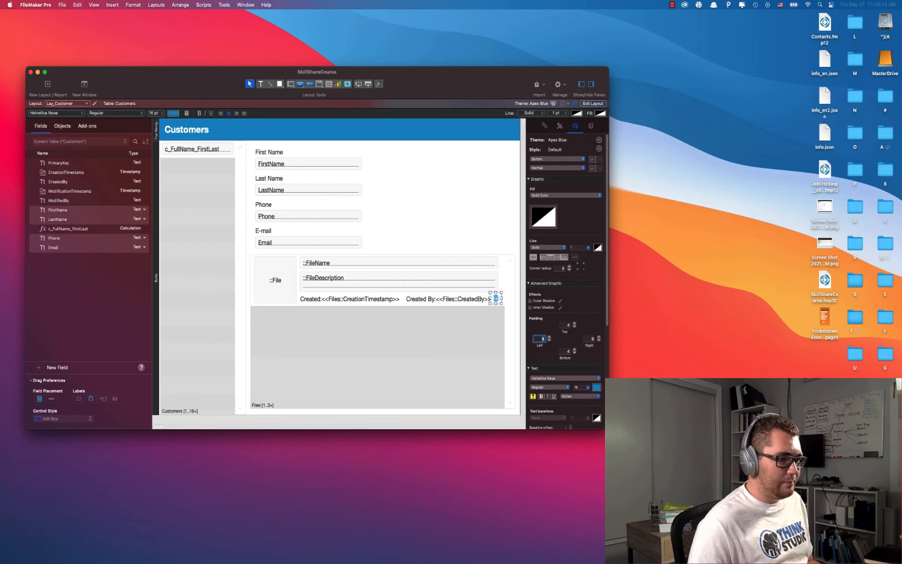
pyautogui.write('0')
pyautogui.press('Tab')
pyautogui.write('0')
pyautogui.press('Tab')
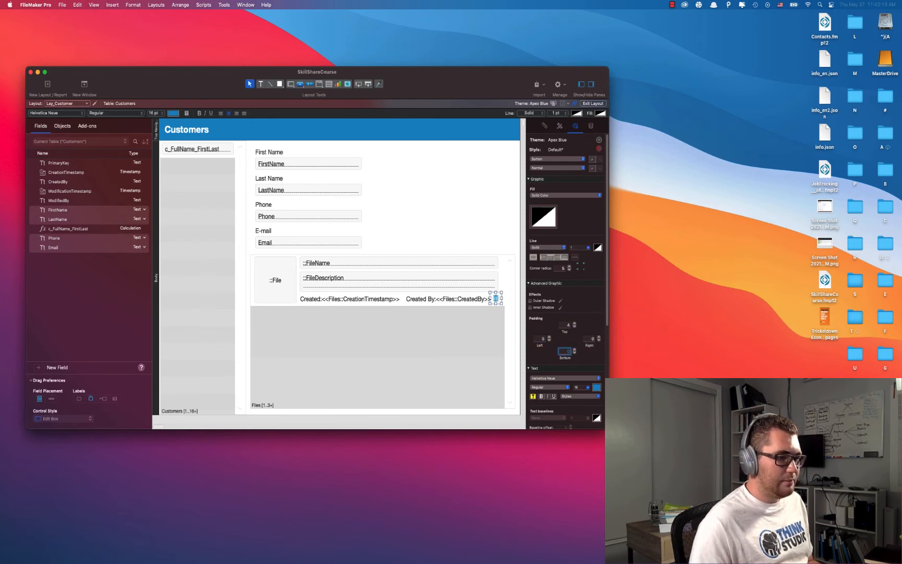
pyautogui.doubleClick(567, 325)
pyautogui.write('0')
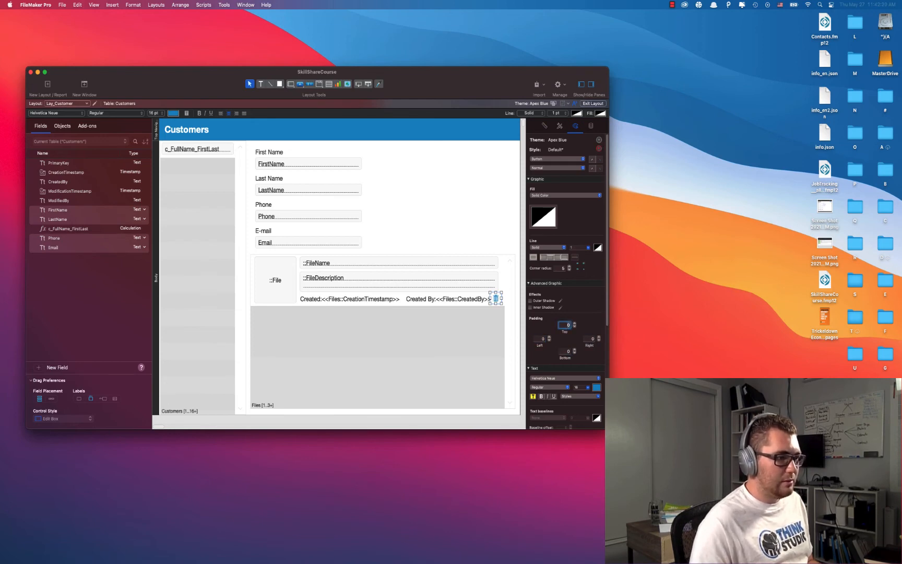
# Nudge the trash button into its final position in the portal row.
pyautogui.click(481, 234)
pyautogui.click(500, 301)
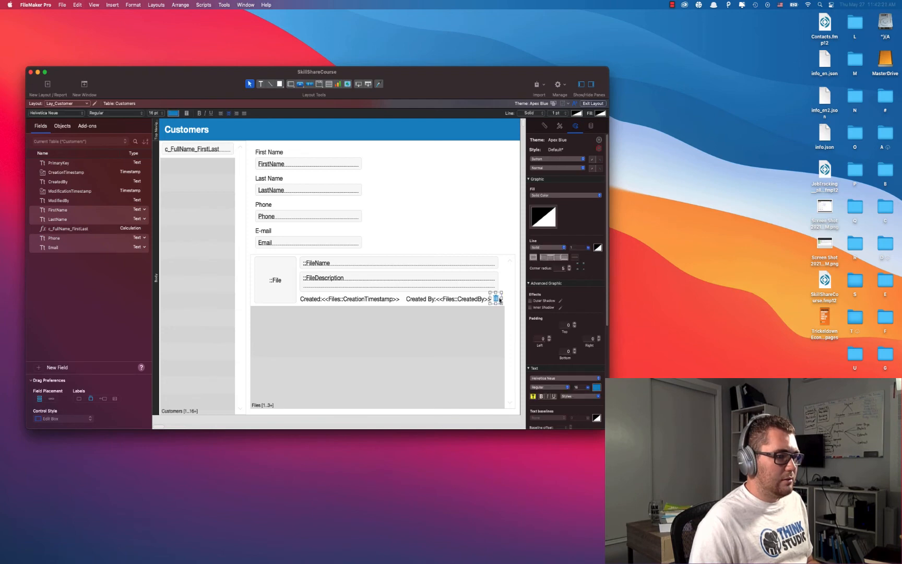
pyautogui.press('Left')
pyautogui.press('Left')
pyautogui.press('Left')
pyautogui.press('Left')
pyautogui.press('Left')
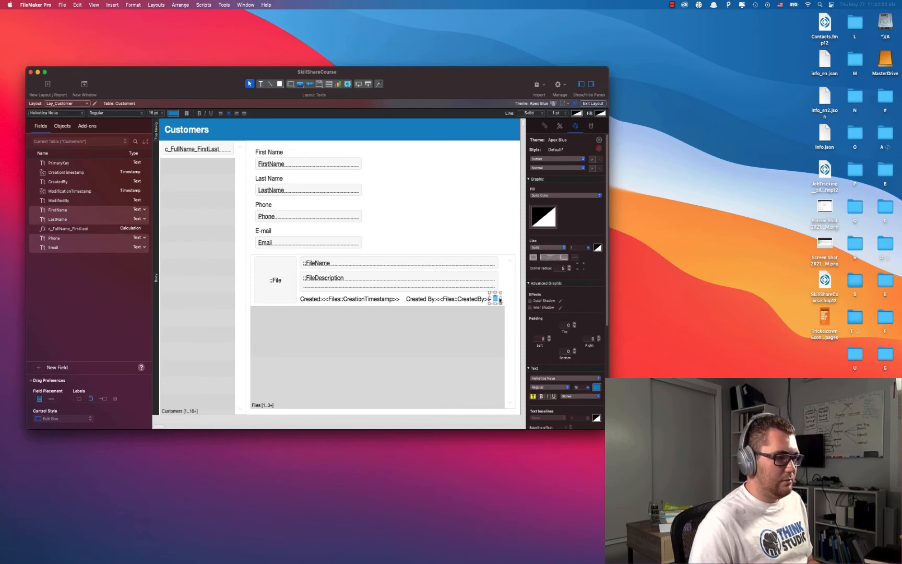
pyautogui.press('Right')
pyautogui.press('Right')
pyautogui.press('Right')
pyautogui.press('Right')
pyautogui.press('Right')
pyautogui.press('Right')
pyautogui.press('Right')
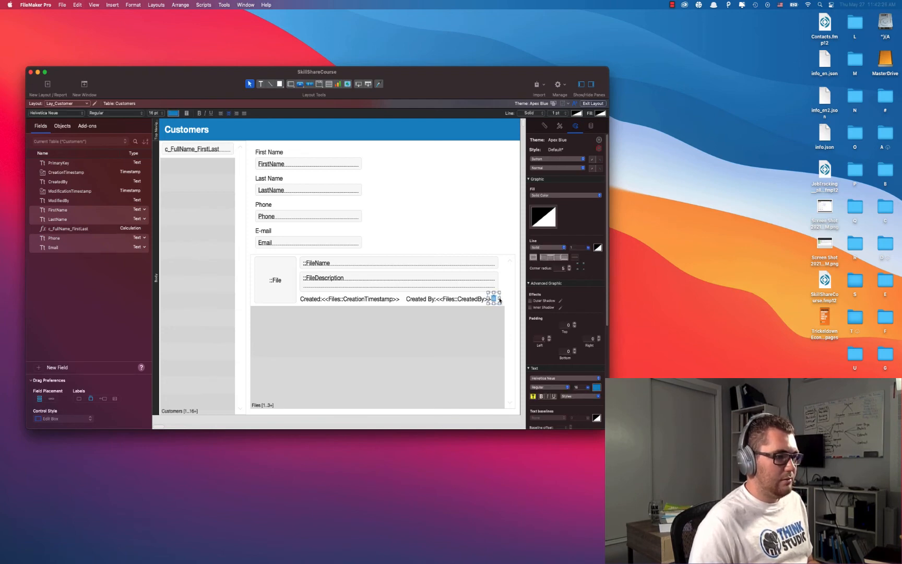
pyautogui.click(462, 193)
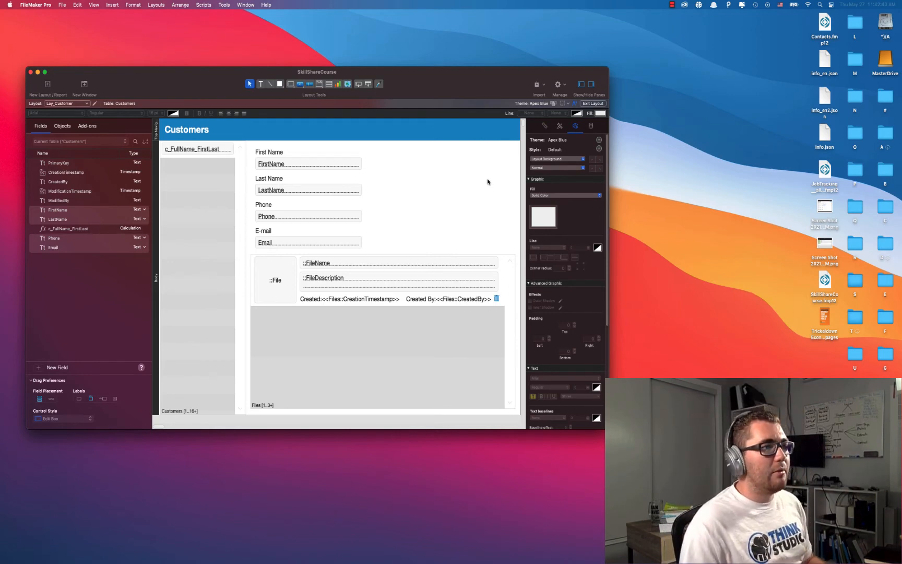
# Switch to Browse mode and create a new customer record.
pyautogui.click(593, 104)
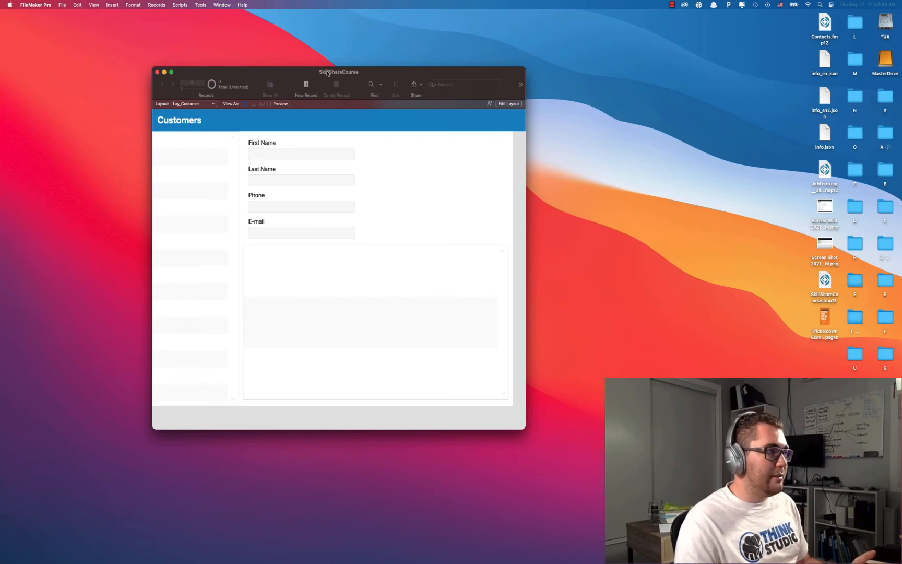
pyautogui.moveTo(327, 73); pyautogui.dragTo(345, 68)
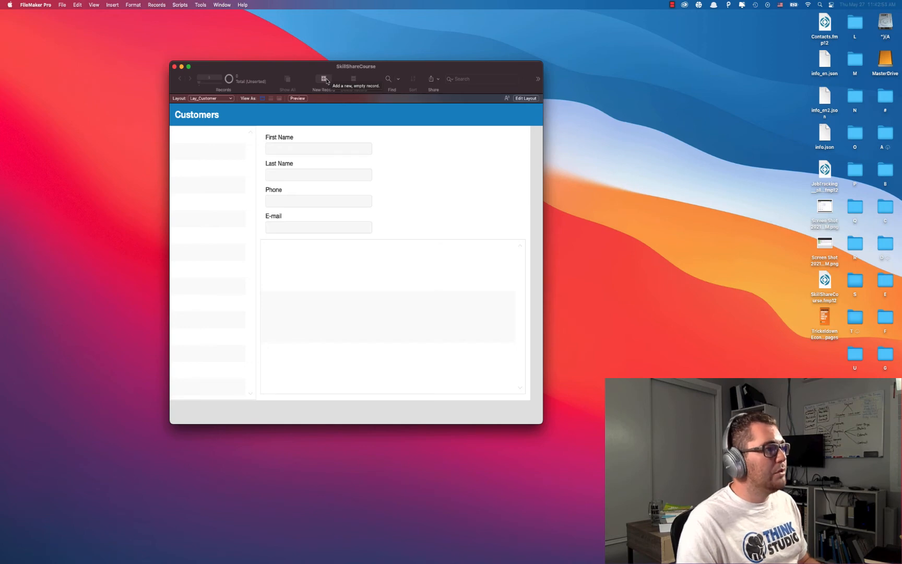
pyautogui.click(324, 79)
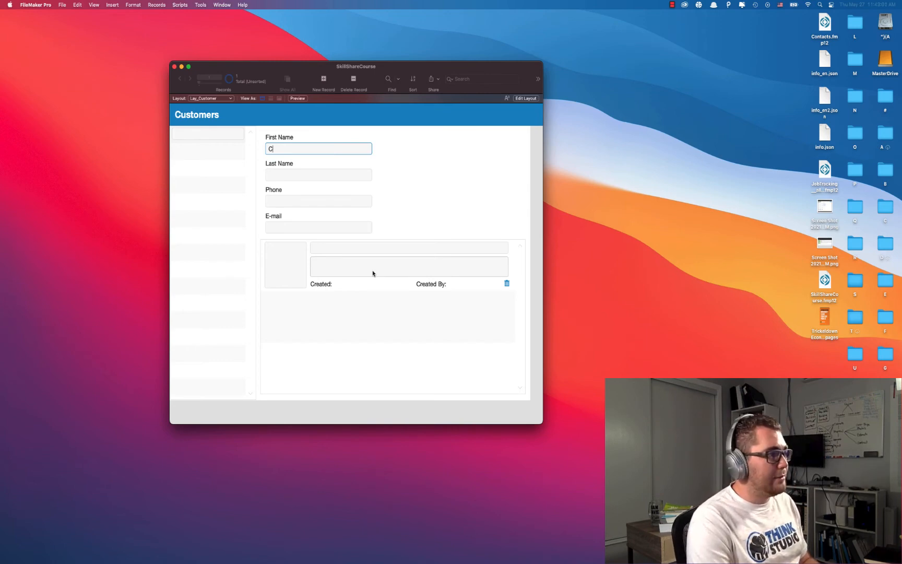
# Fill in the customer's first name, last name, phone number and e-mail address.
pyautogui.press('Tab')
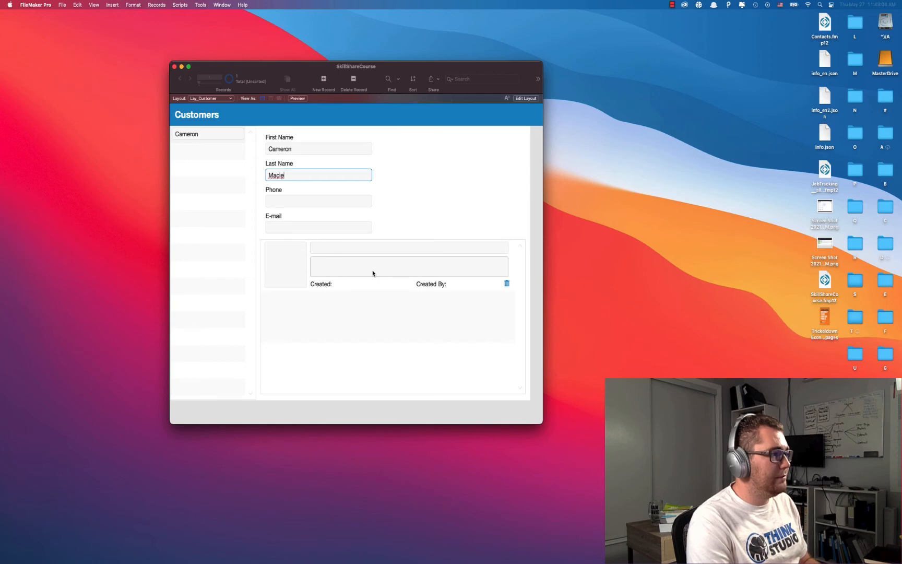
pyautogui.press('Tab')
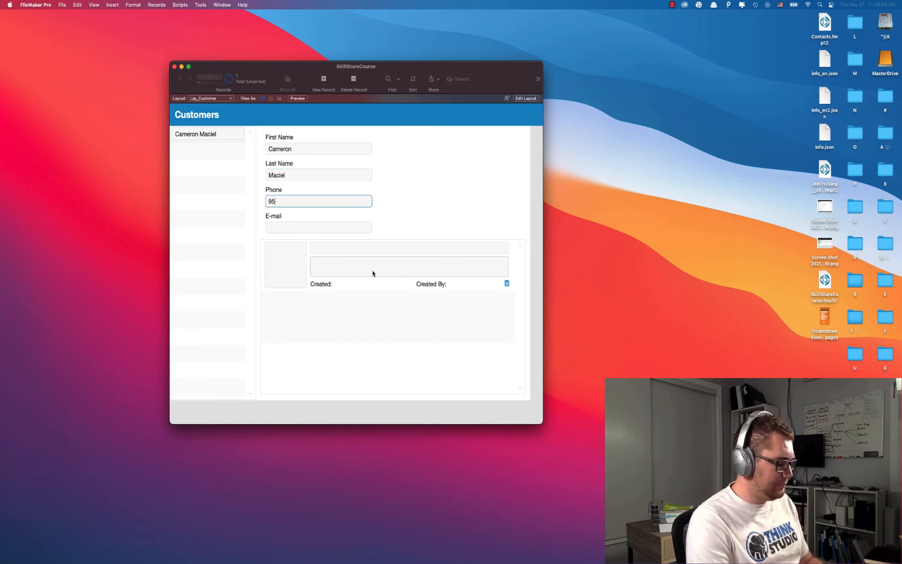
pyautogui.write('951-123-4567')
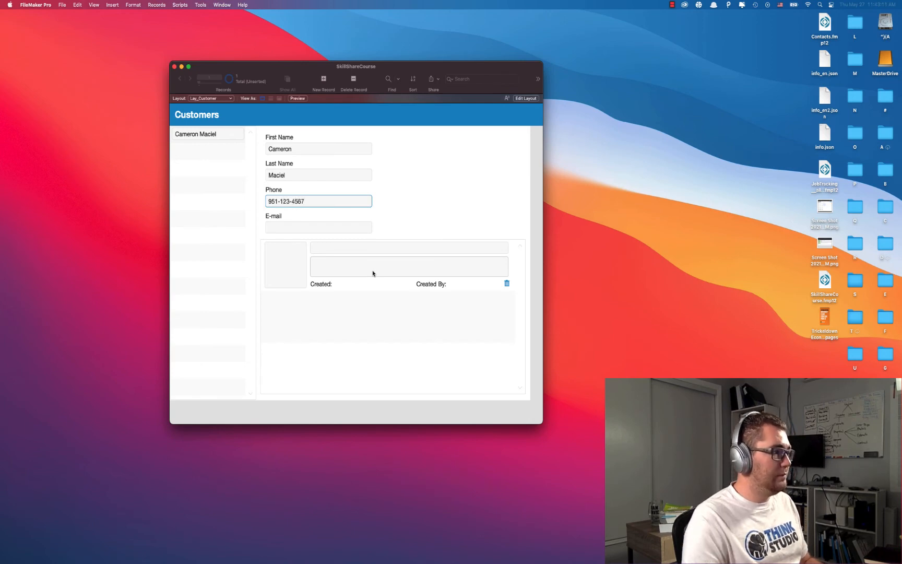
pyautogui.press('Tab')
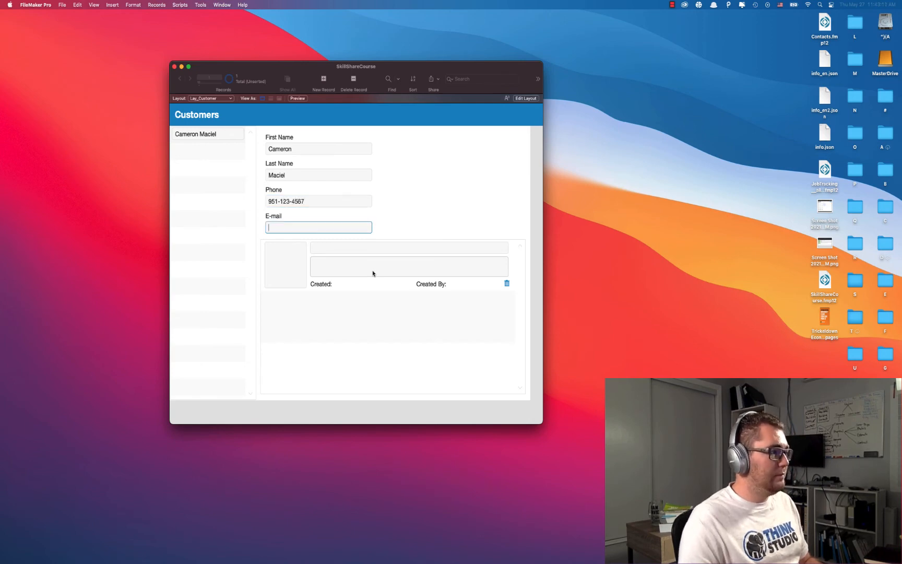
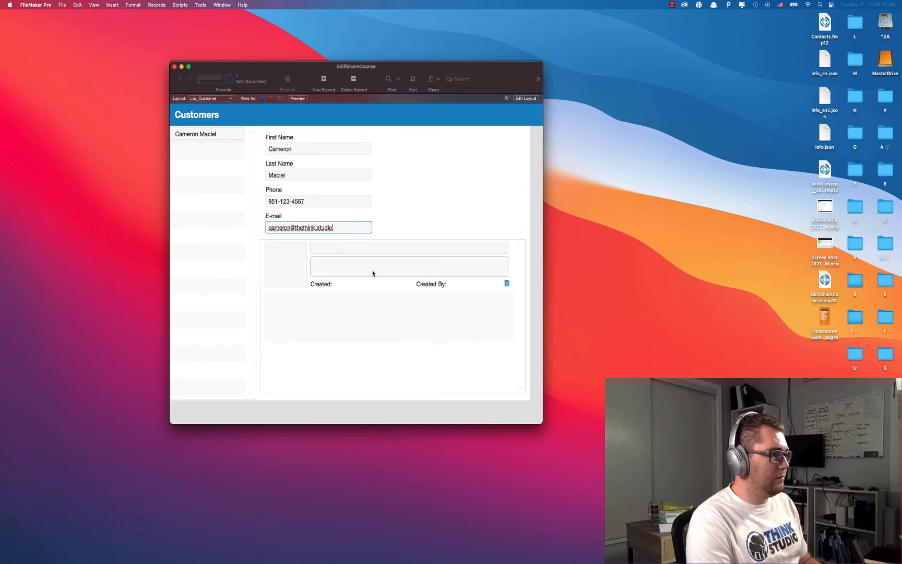
pyautogui.click(401, 224)
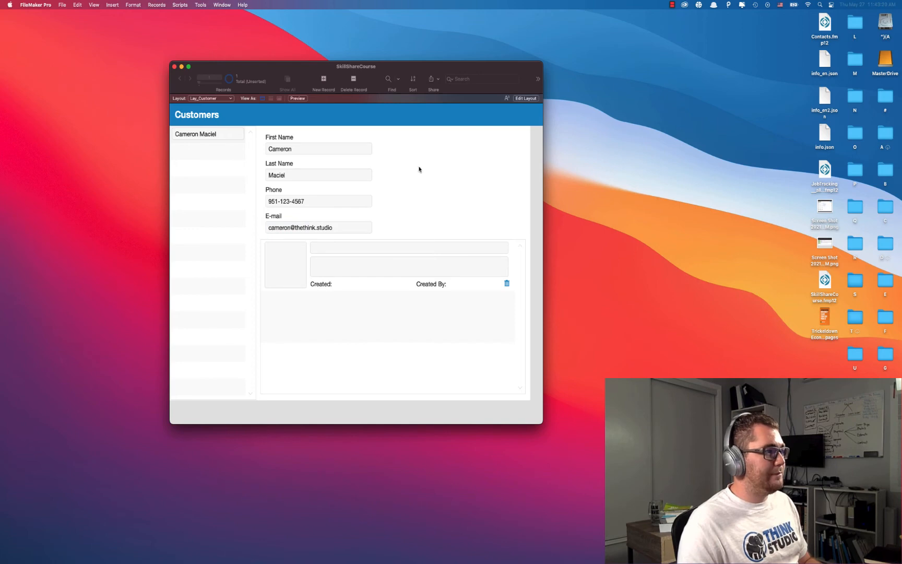
pyautogui.moveTo(376, 73); pyautogui.dragTo(340, 67)
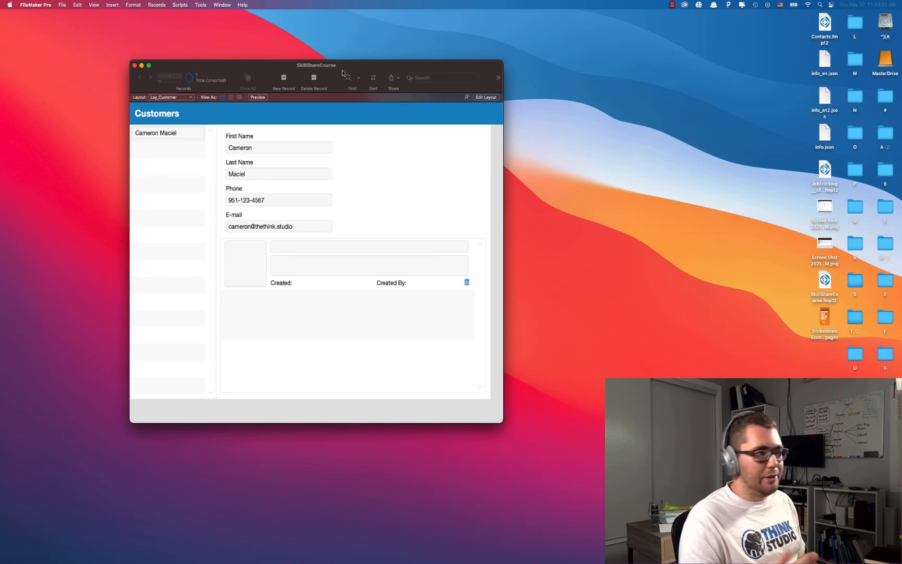
# Place an enlarged PrimaryKey field at the upper right of the Customers layout and return to browsing.
pyautogui.click(486, 98)
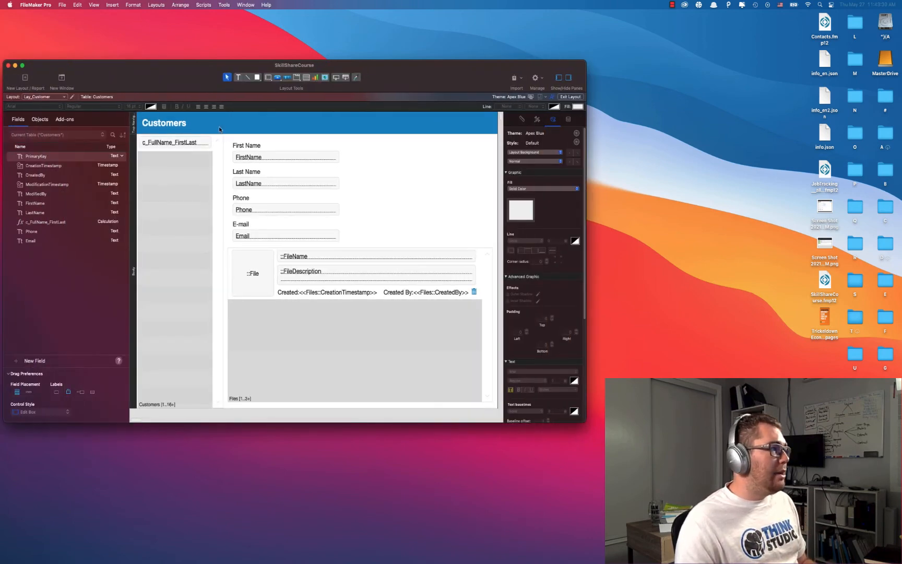
pyautogui.moveTo(54, 155); pyautogui.dragTo(383, 146)
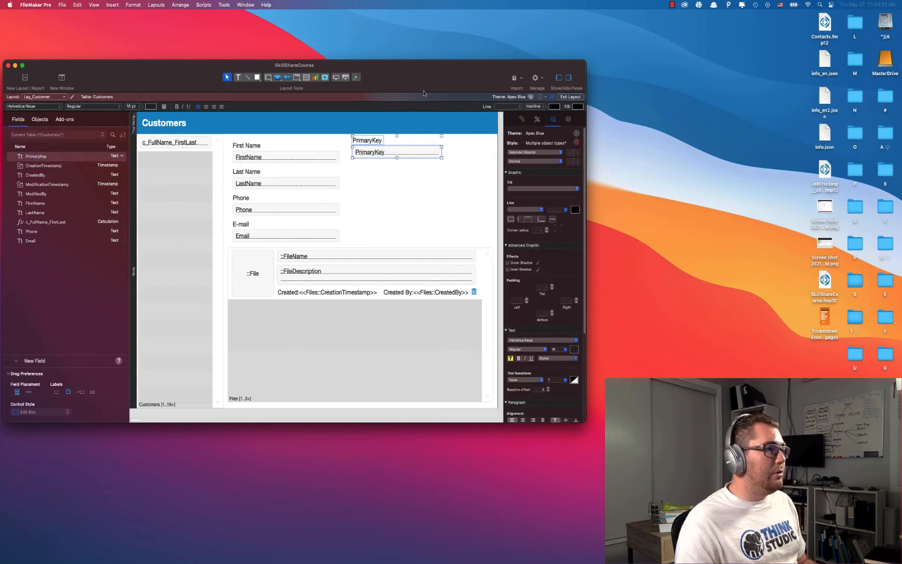
pyautogui.click(399, 148)
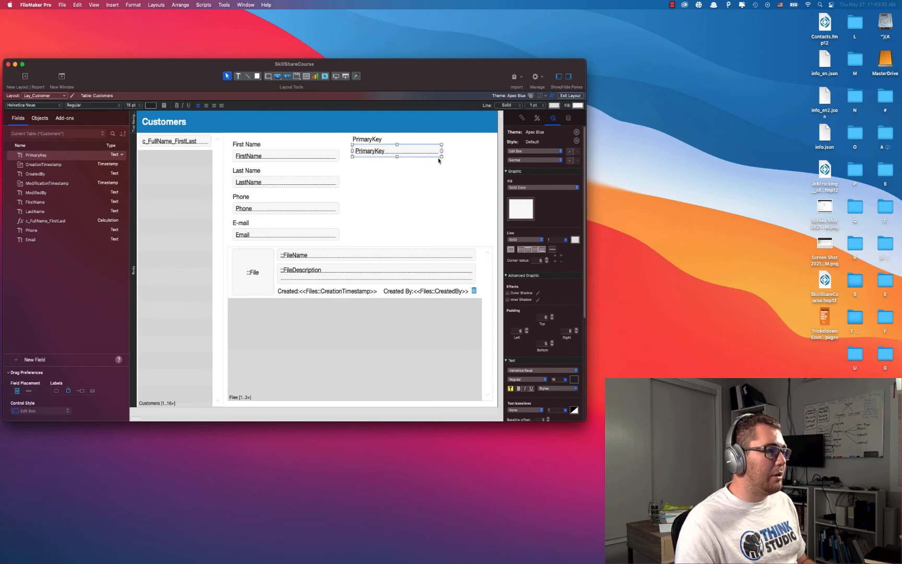
pyautogui.moveTo(441, 156); pyautogui.dragTo(489, 240)
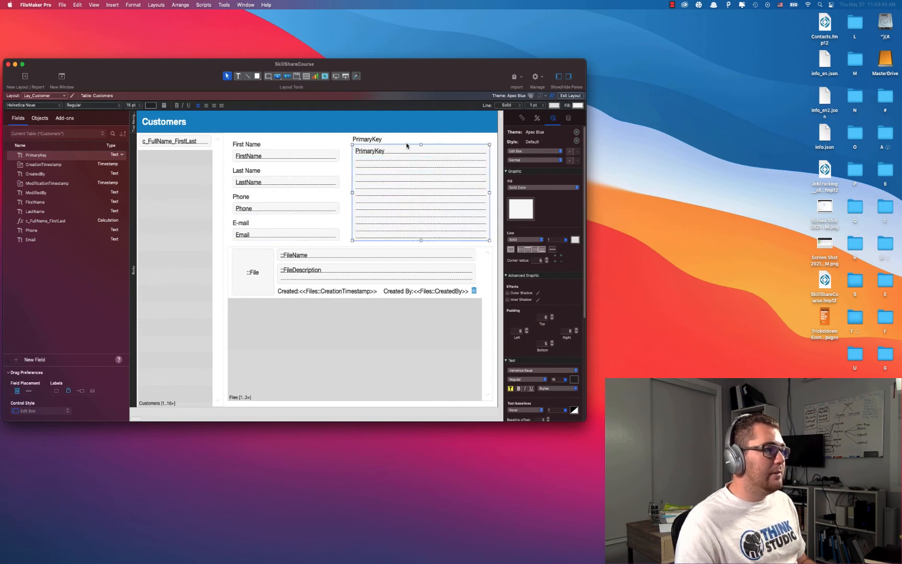
pyautogui.click(406, 143)
pyautogui.click(572, 97)
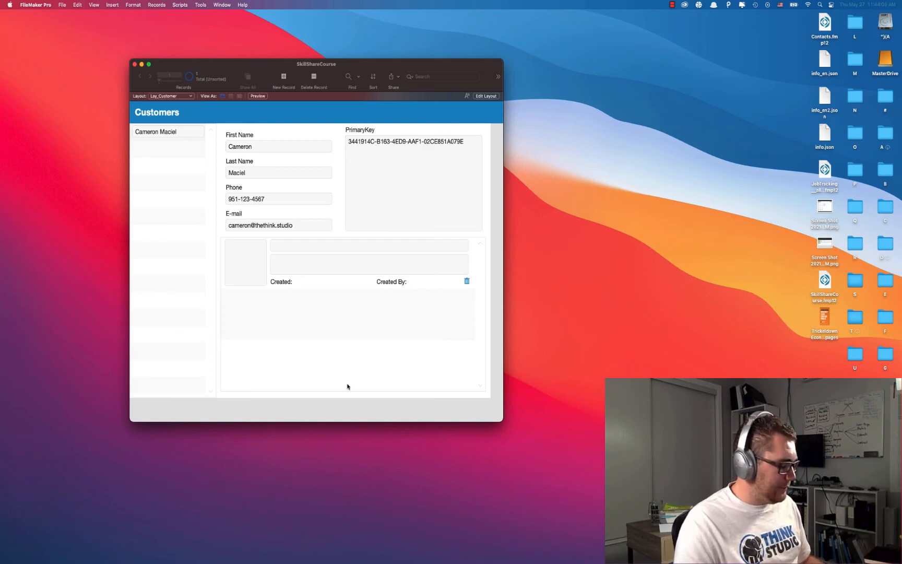
pyautogui.press('super+shift+d')
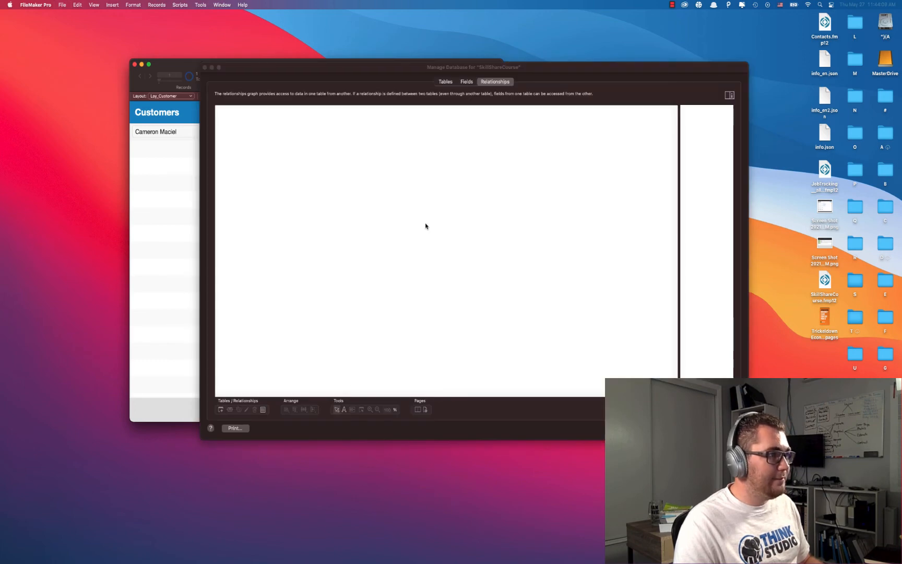
pyautogui.moveTo(502, 67); pyautogui.dragTo(651, 56)
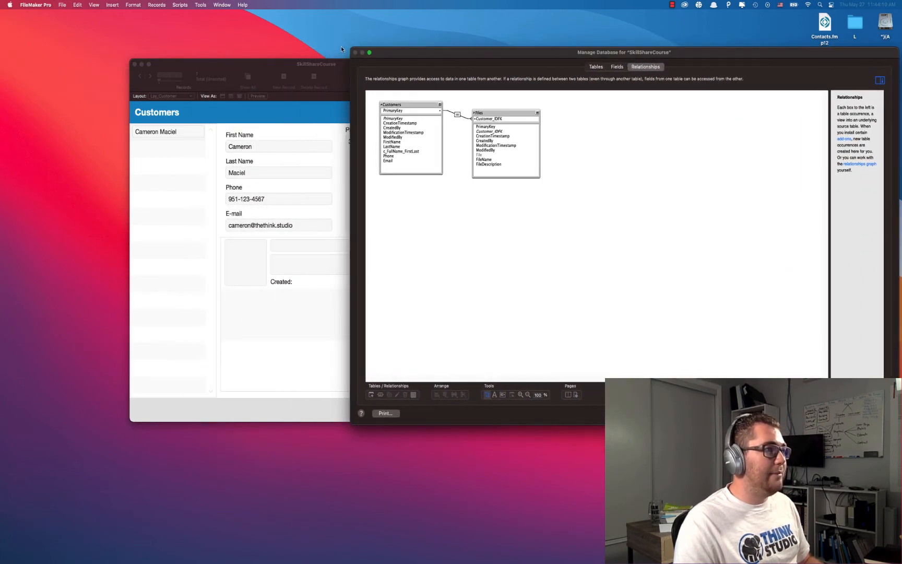
pyautogui.moveTo(351, 48); pyautogui.dragTo(491, 60)
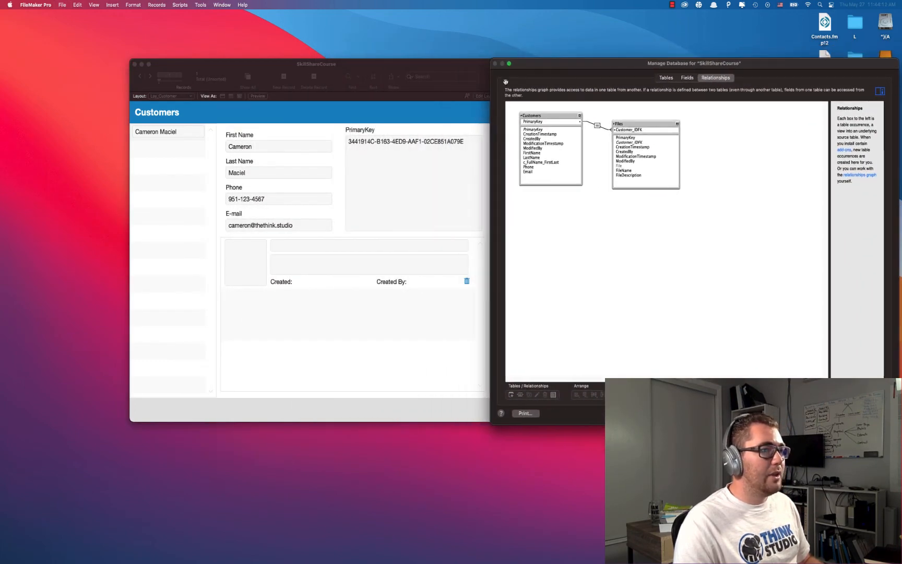
pyautogui.click(622, 124)
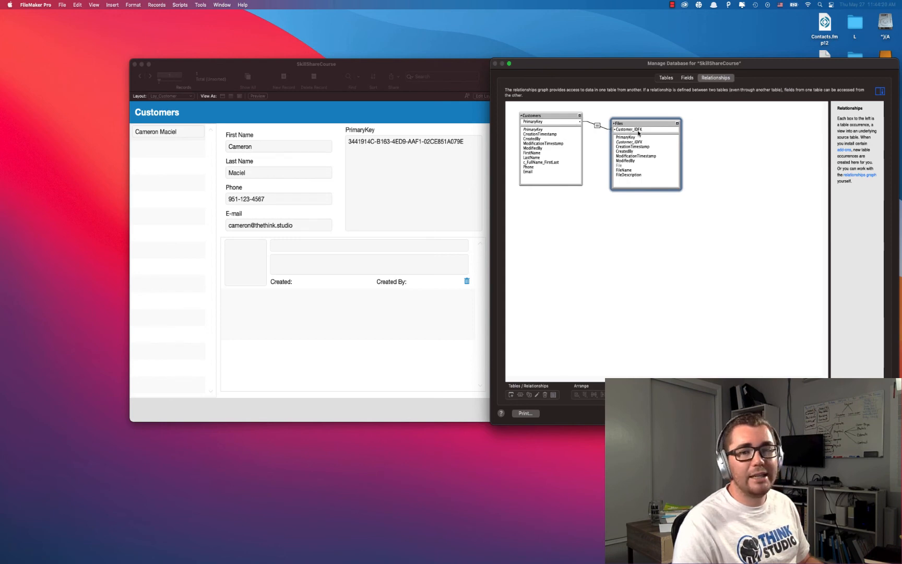
pyautogui.moveTo(637, 58); pyautogui.dragTo(522, 27)
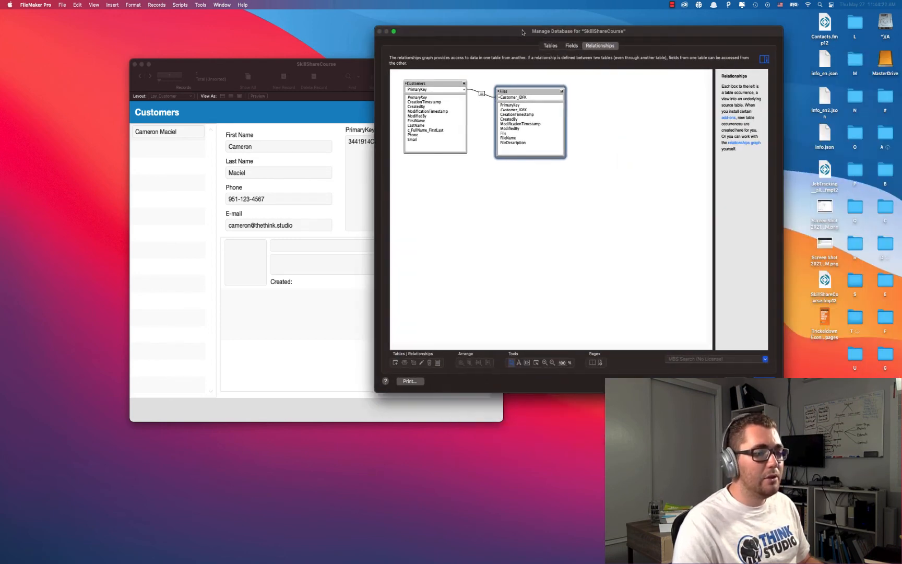
pyautogui.click(764, 381)
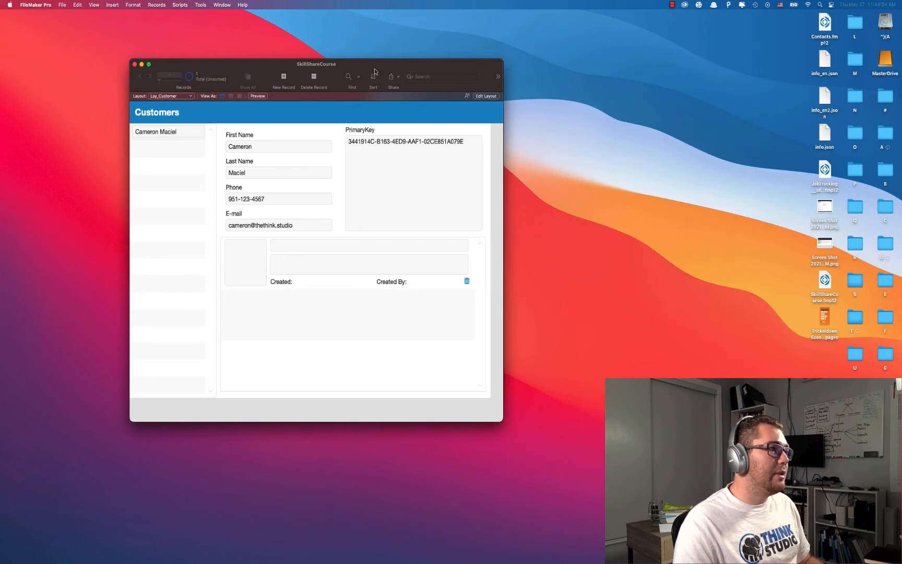
# Open a second window on the database and arrange it beside the Customers window.
pyautogui.moveTo(374, 71); pyautogui.dragTo(309, 69)
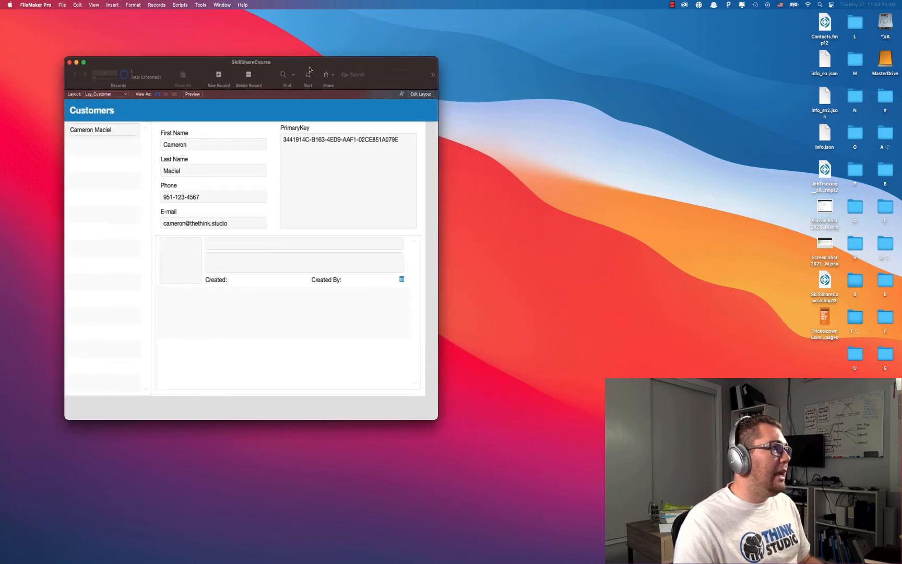
pyautogui.click(228, 6)
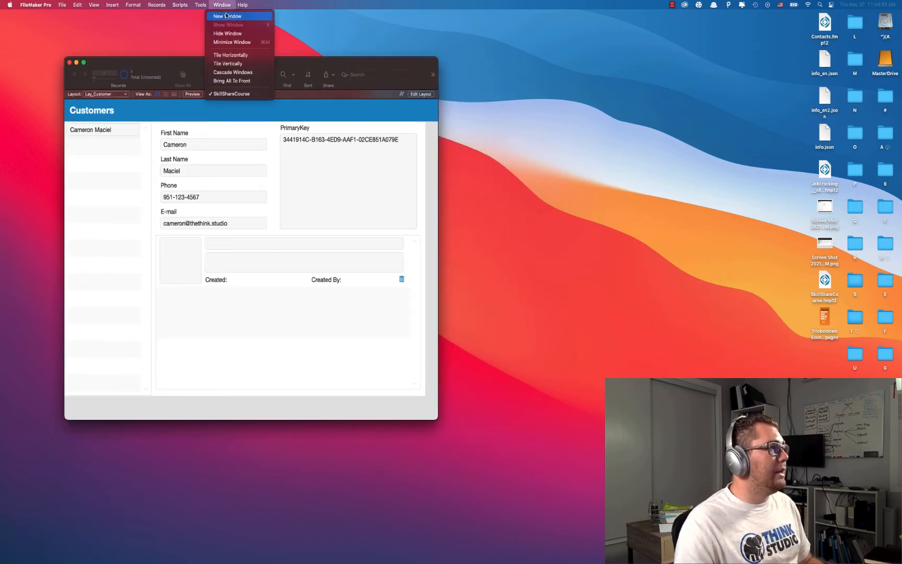
pyautogui.click(226, 16)
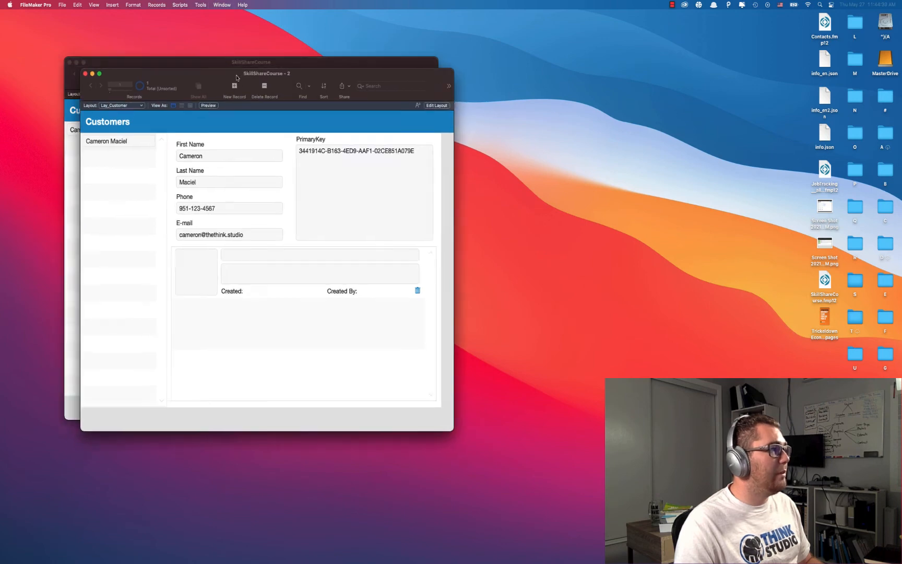
pyautogui.moveTo(236, 77); pyautogui.dragTo(601, 68)
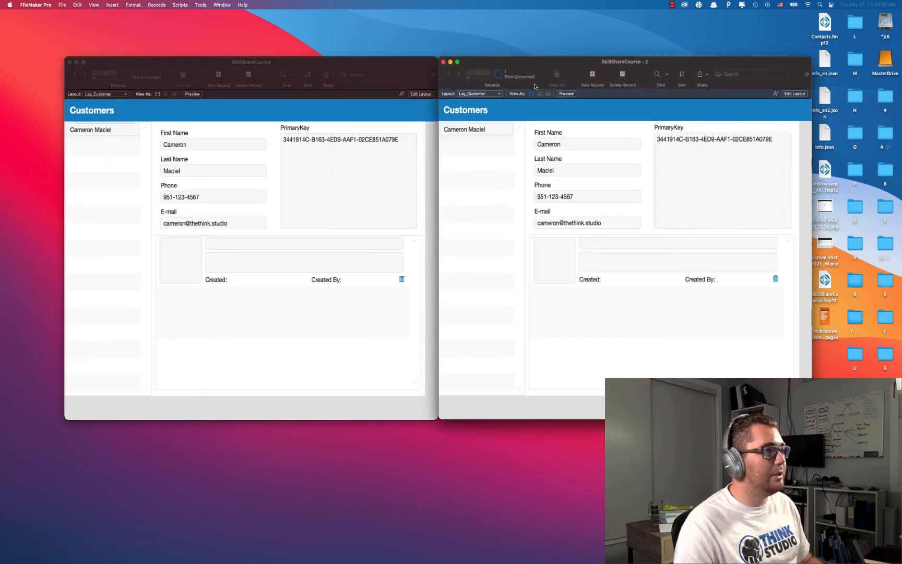
# Switch the second window to the Table_Files layout.
pyautogui.click(499, 94)
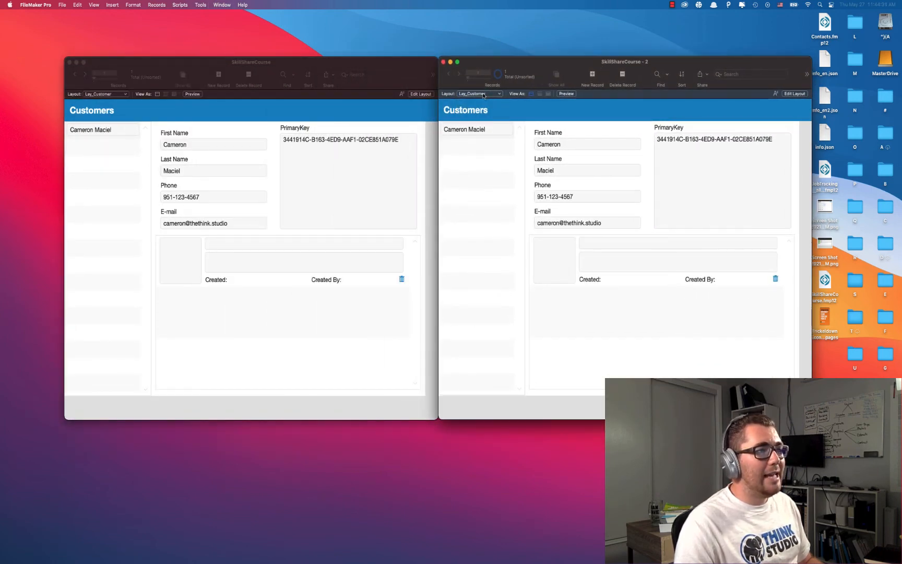
pyautogui.moveTo(470, 112)
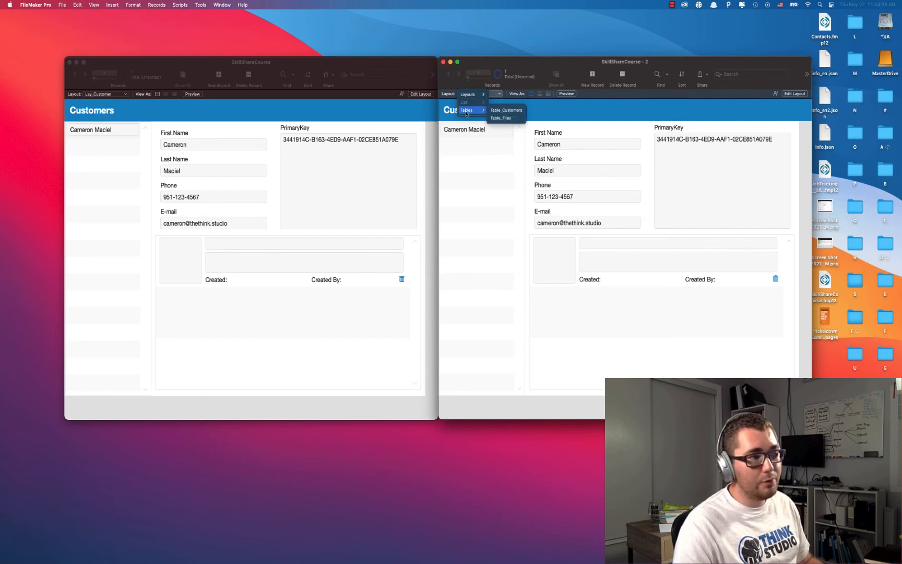
pyautogui.click(501, 120)
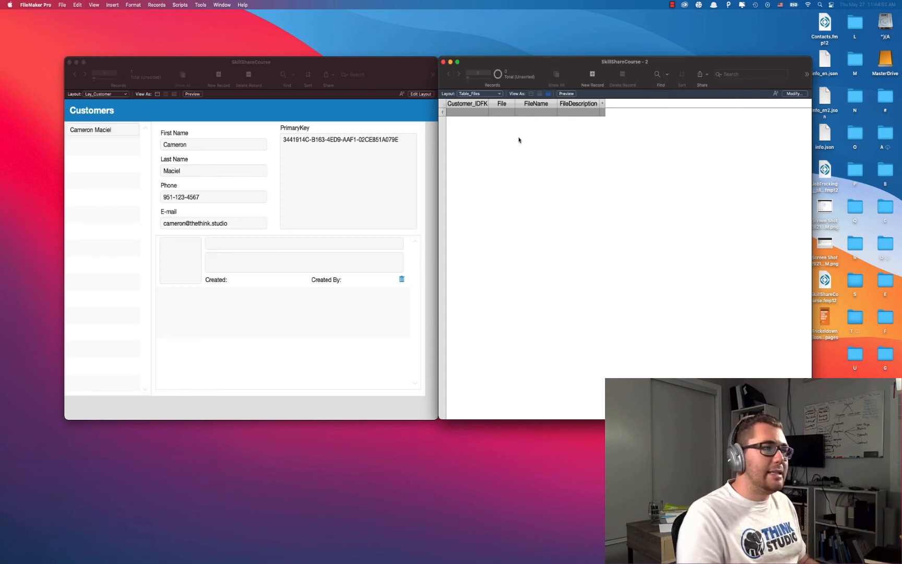
# Drag info_en.json from the desktop into the customer's File container in the portal.
pyautogui.click(277, 73)
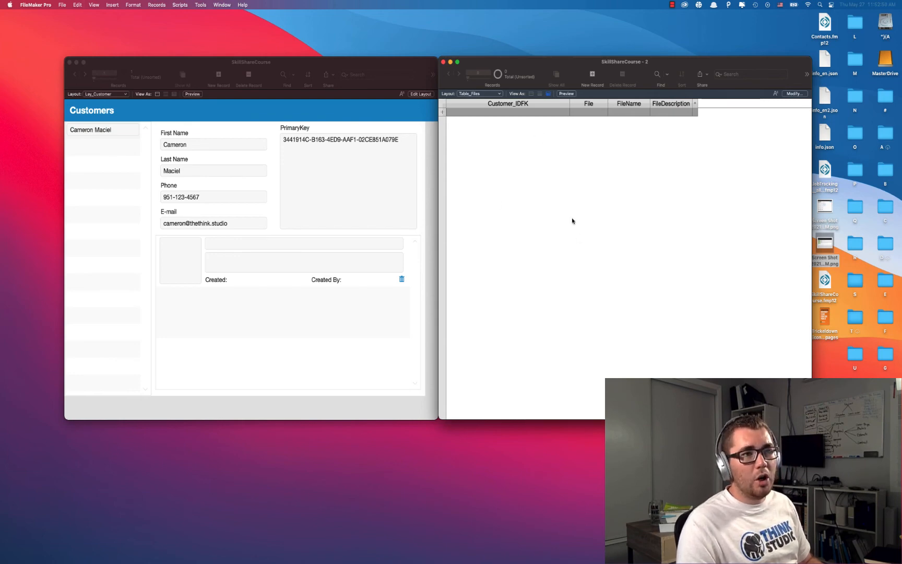
pyautogui.moveTo(827, 62); pyautogui.dragTo(180, 259)
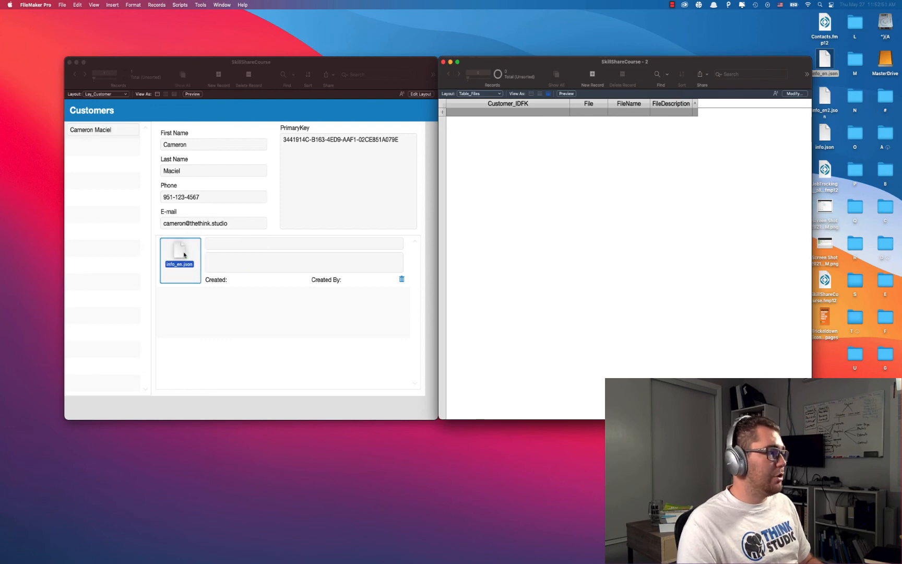
# Store info_en.json in the portal and name it 'info_en' in the FileName field.
pyautogui.click(223, 248)
pyautogui.click(223, 246)
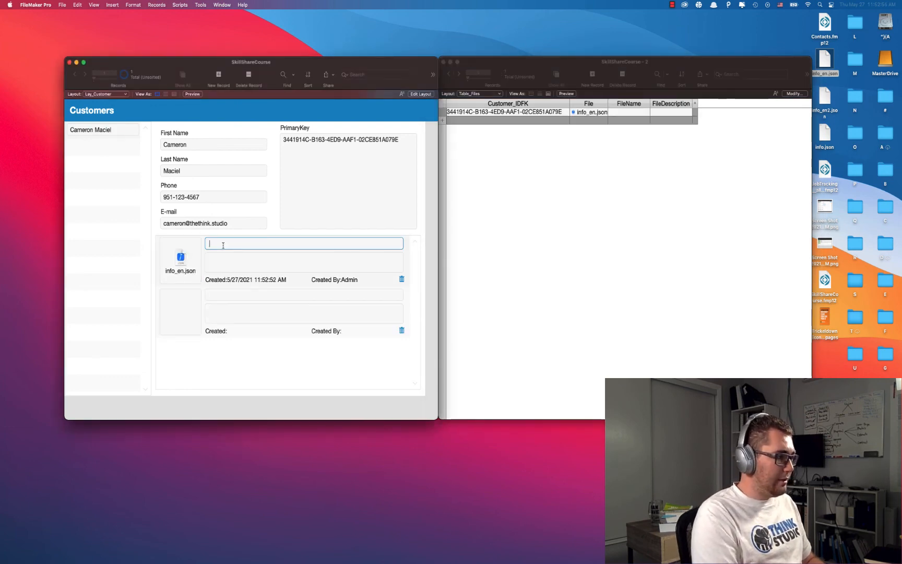
pyautogui.write('inf')
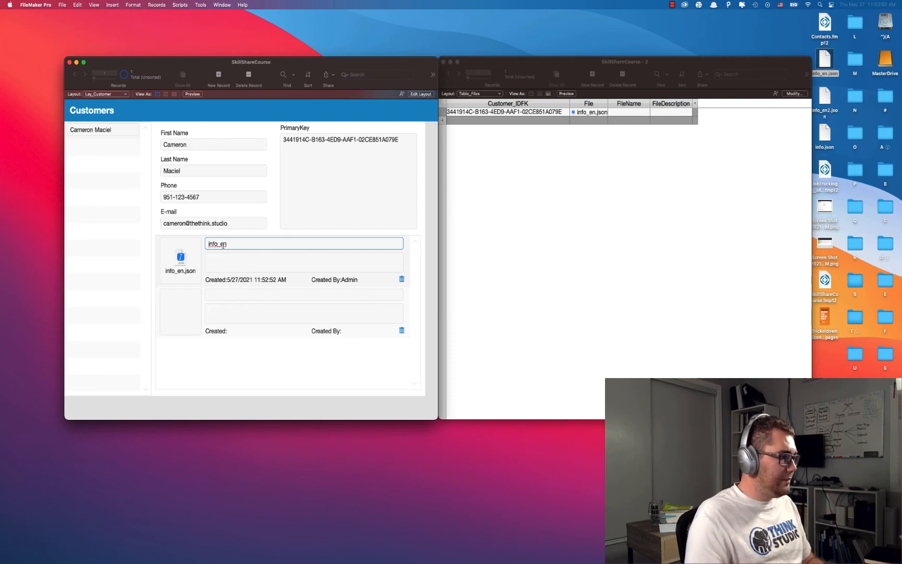
pyautogui.write('o_en')
pyautogui.press('Tab')
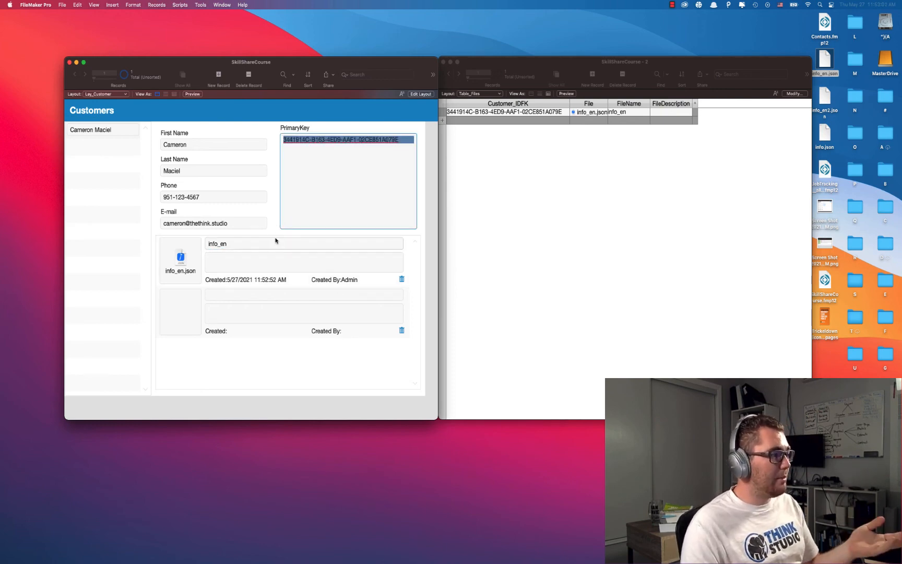
pyautogui.click(251, 253)
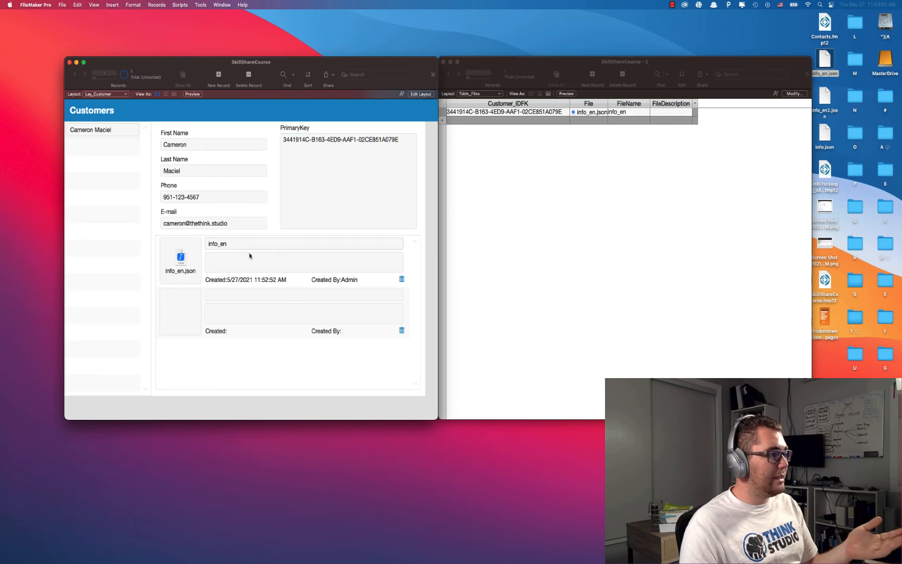
# Check the Customer_IDFK values in Table_Files, then attach the JobTracking file to the empty portal row.
pyautogui.click(453, 259)
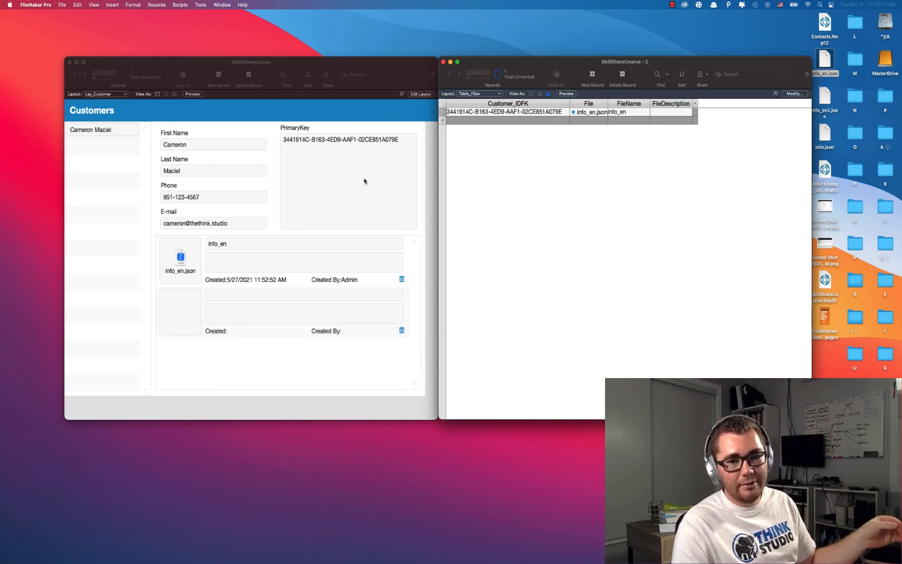
pyautogui.click(550, 112)
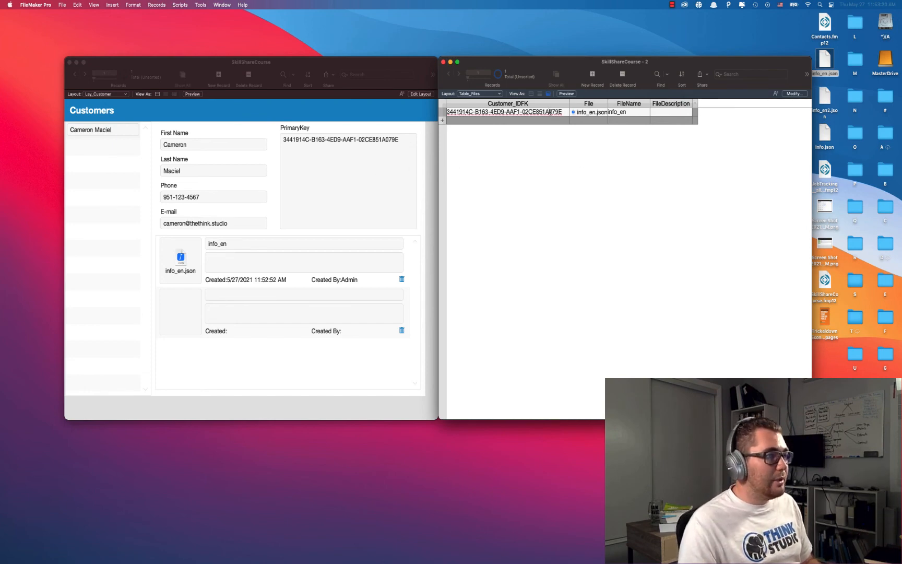
pyautogui.click(592, 212)
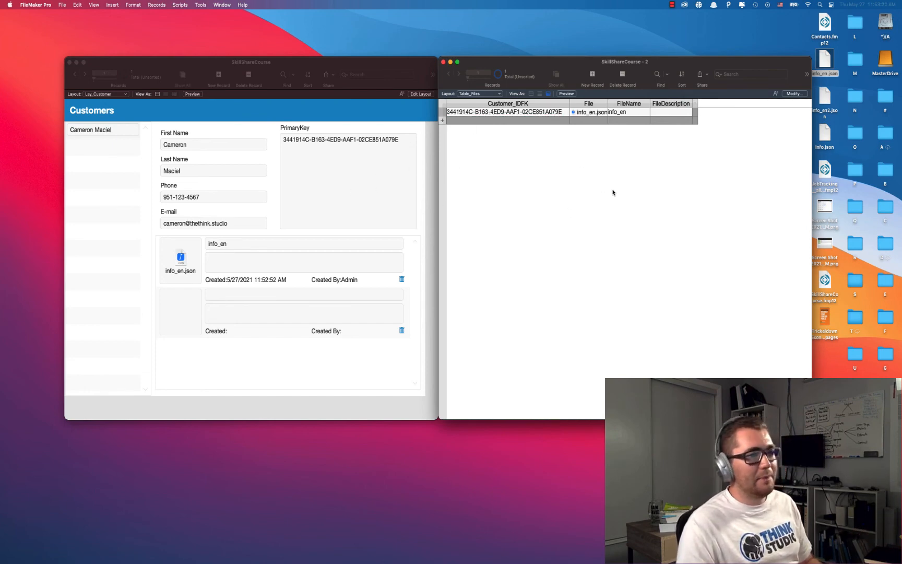
pyautogui.moveTo(826, 99); pyautogui.dragTo(197, 310)
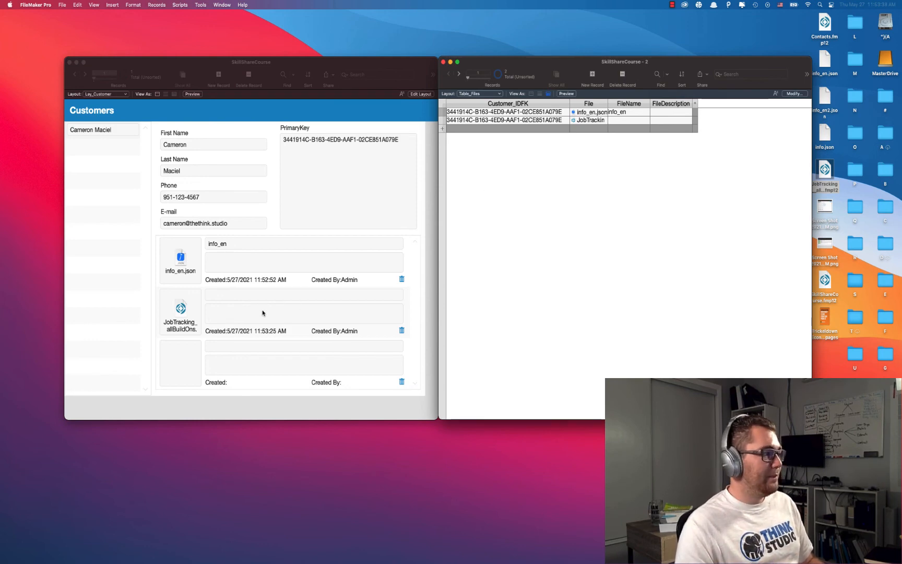
# Name the second attached file 'Job Tracking'.
pyautogui.click(247, 299)
pyautogui.write('Job Track')
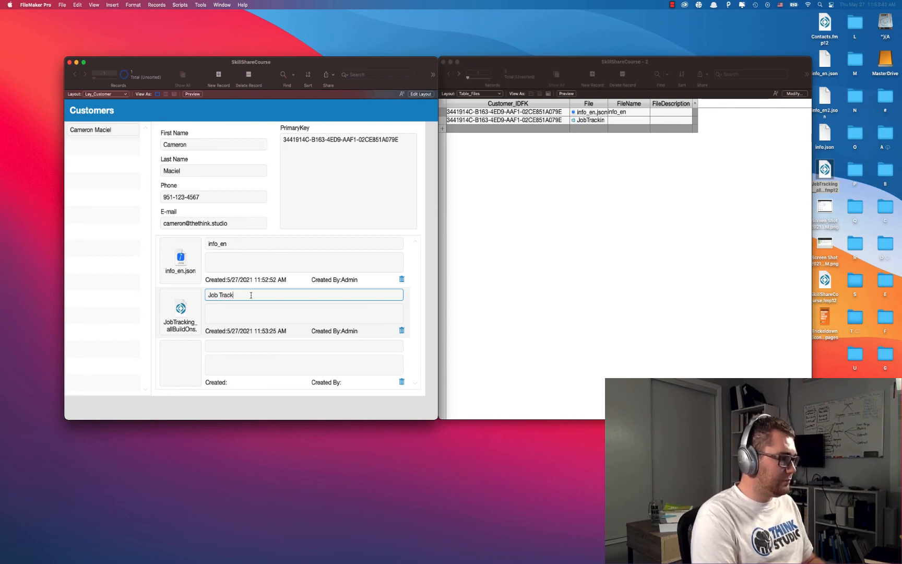
pyautogui.write('ing')
pyautogui.click(273, 217)
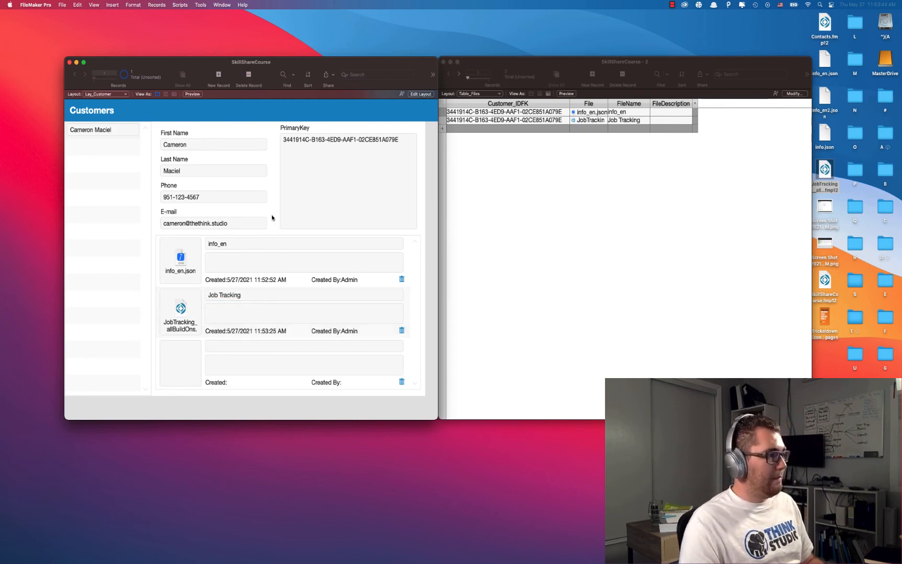
# Delete the info_en file record and create a new customer record.
pyautogui.click(402, 283)
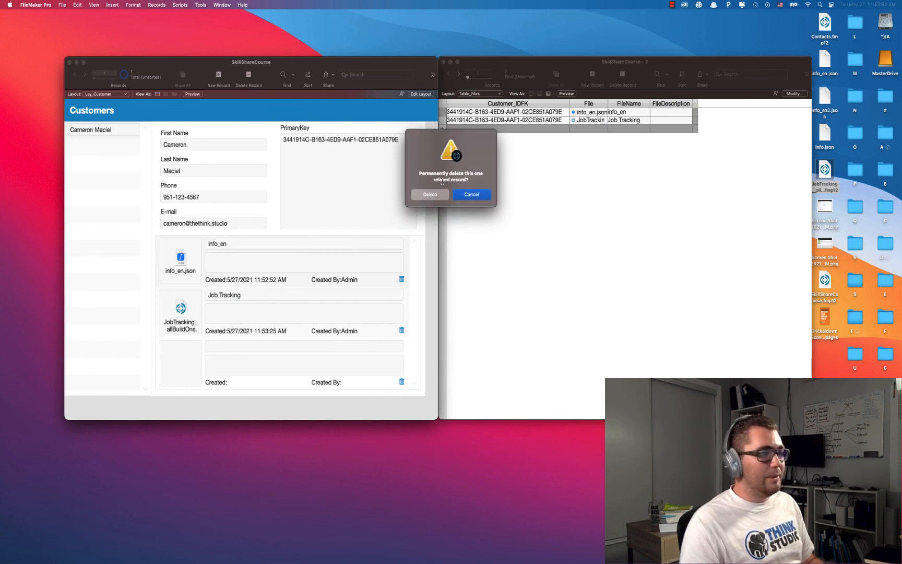
pyautogui.click(437, 192)
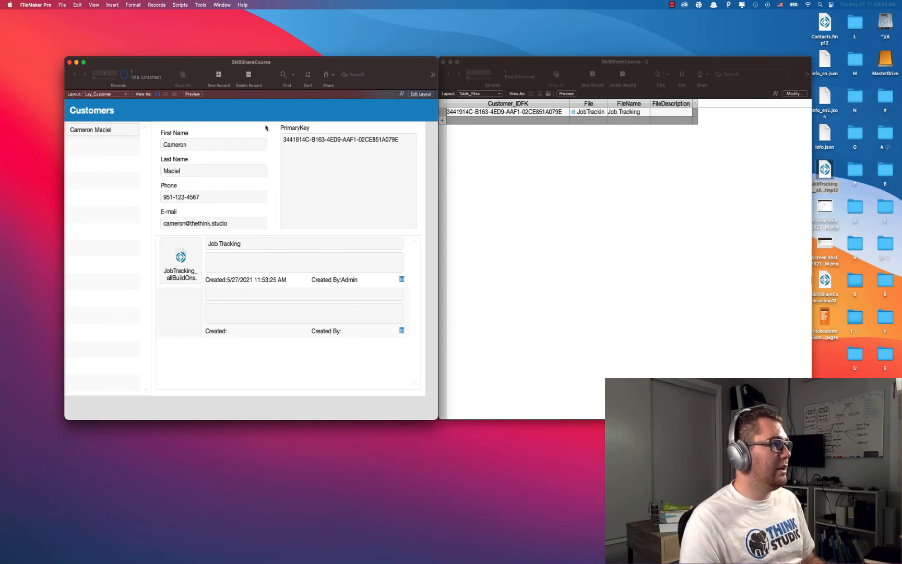
pyautogui.click(219, 76)
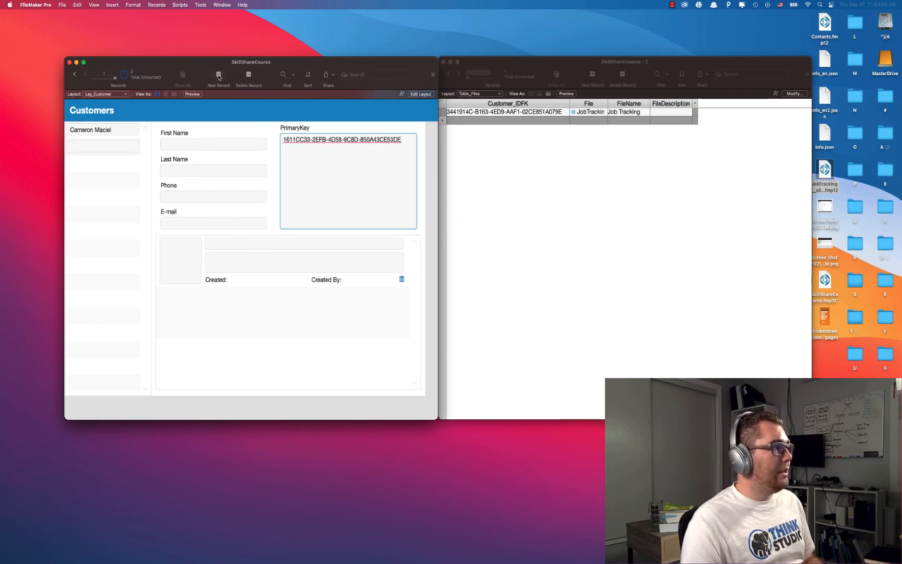
# Enter the new customer's first and last name, phone number and e-mail, correcting the last name.
pyautogui.click(210, 145)
pyautogui.write('Joe')
pyautogui.press('Tab')
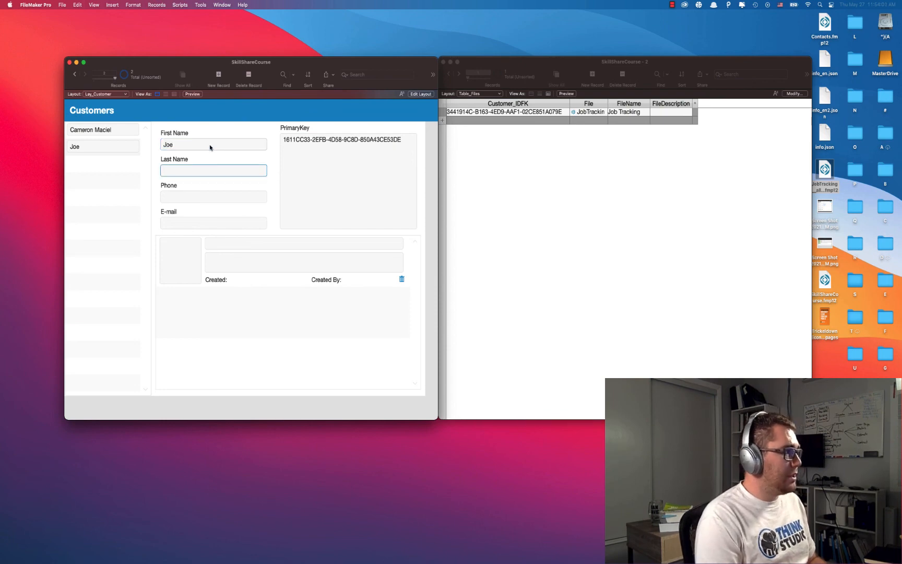
pyautogui.write('Do')
pyautogui.press('Tab')
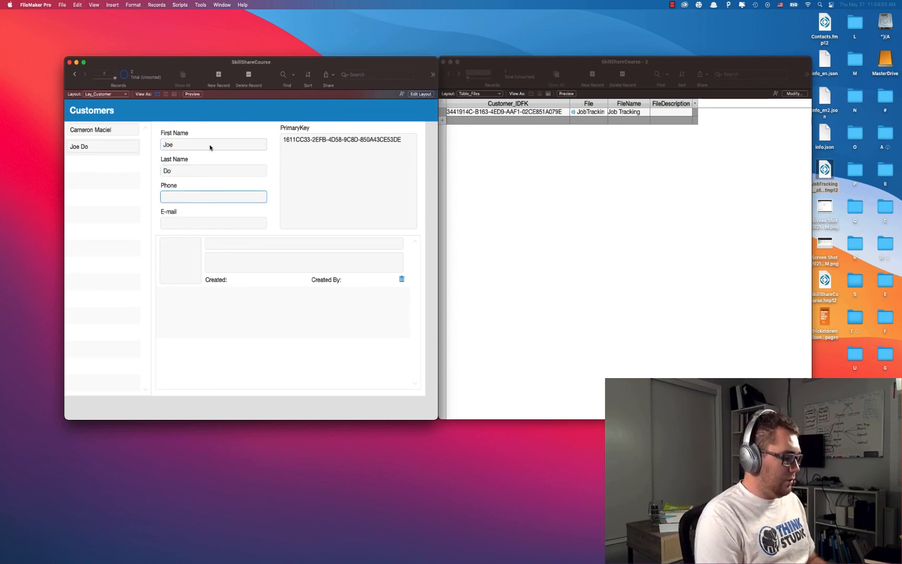
pyautogui.write('951-')
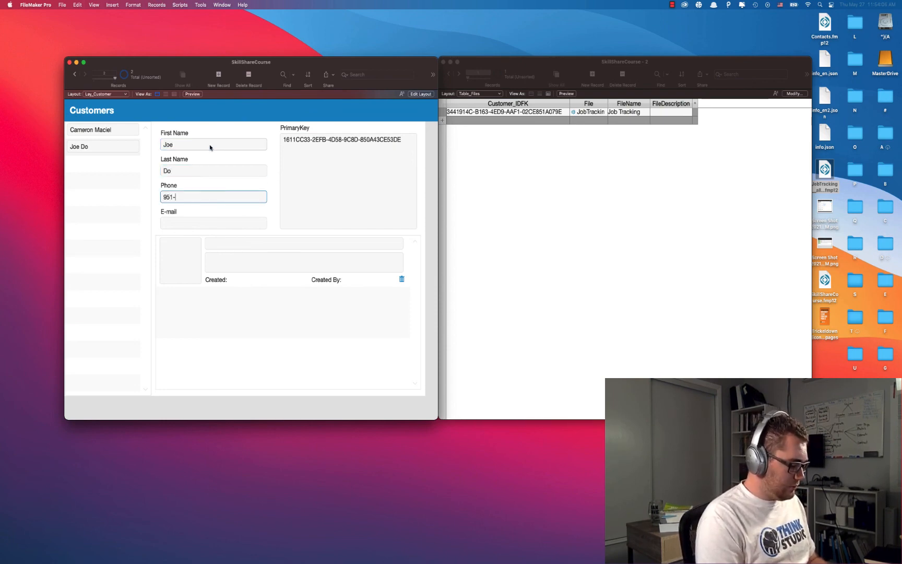
pyautogui.write('123-45')
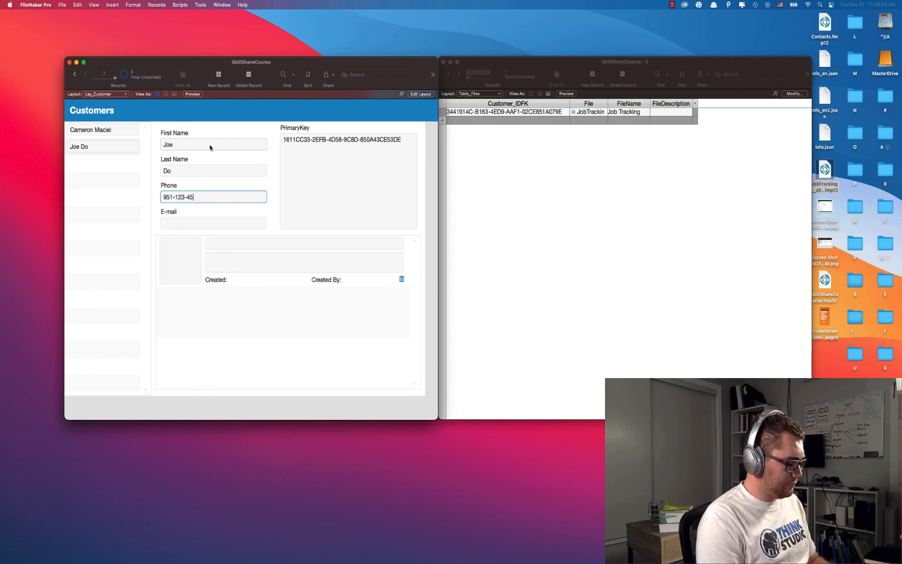
pyautogui.write('67')
pyautogui.click(184, 172)
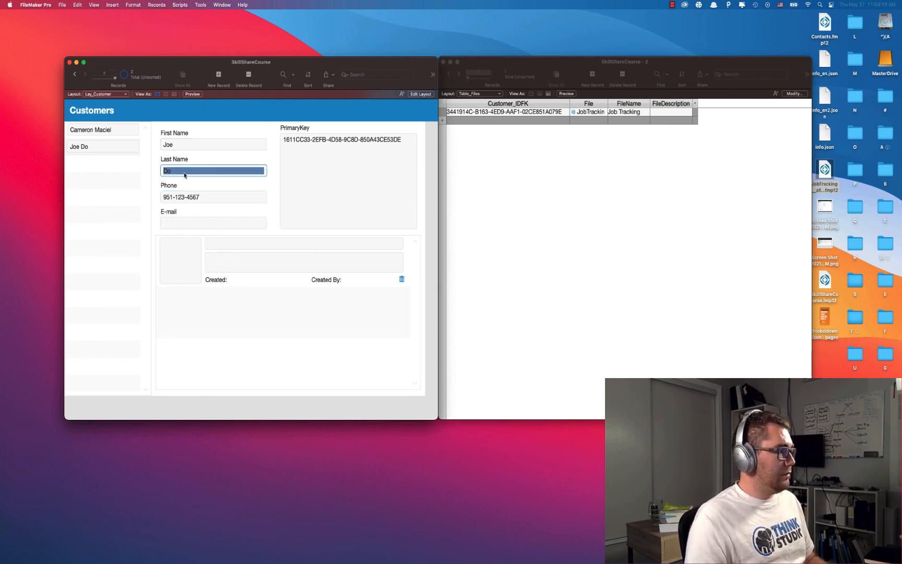
pyautogui.click(184, 172)
pyautogui.write('e')
pyautogui.click(185, 227)
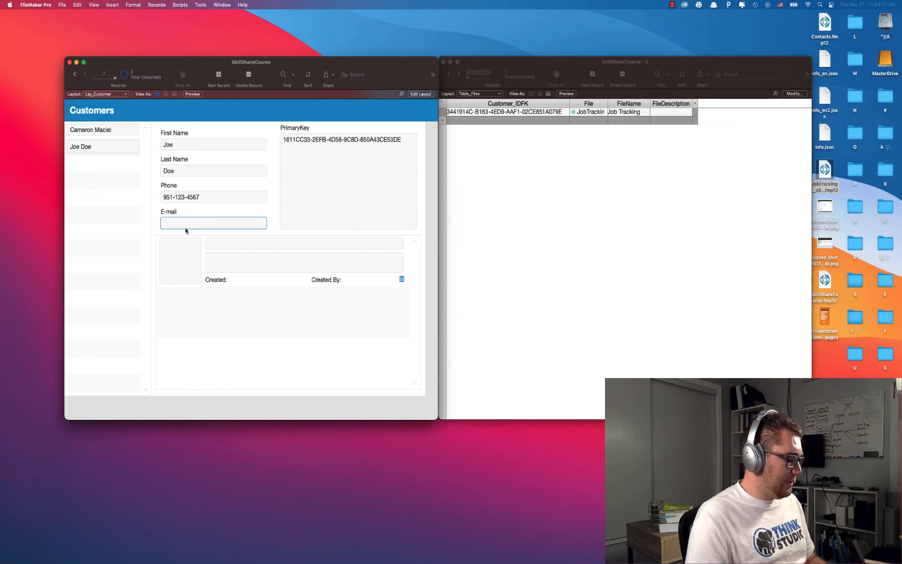
pyautogui.write('email')
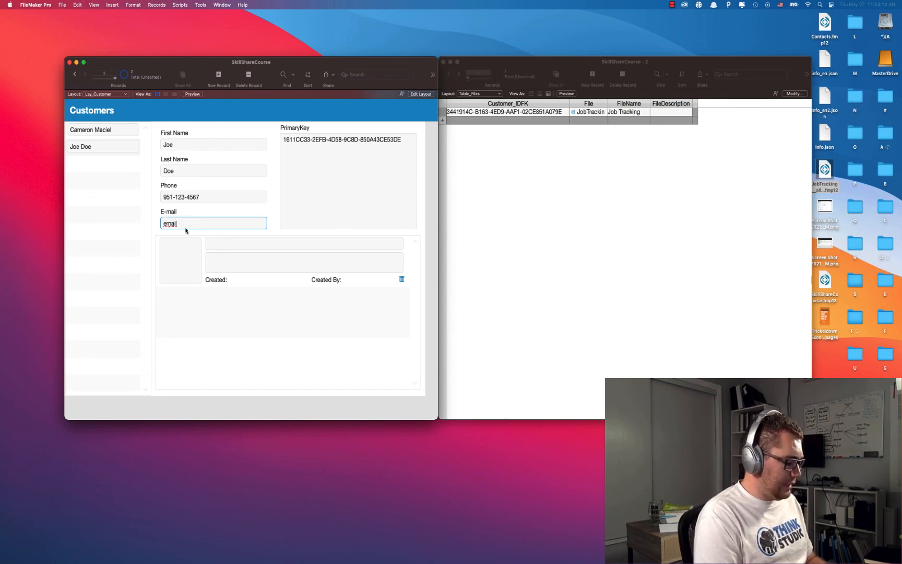
pyautogui.write('@gmail.com')
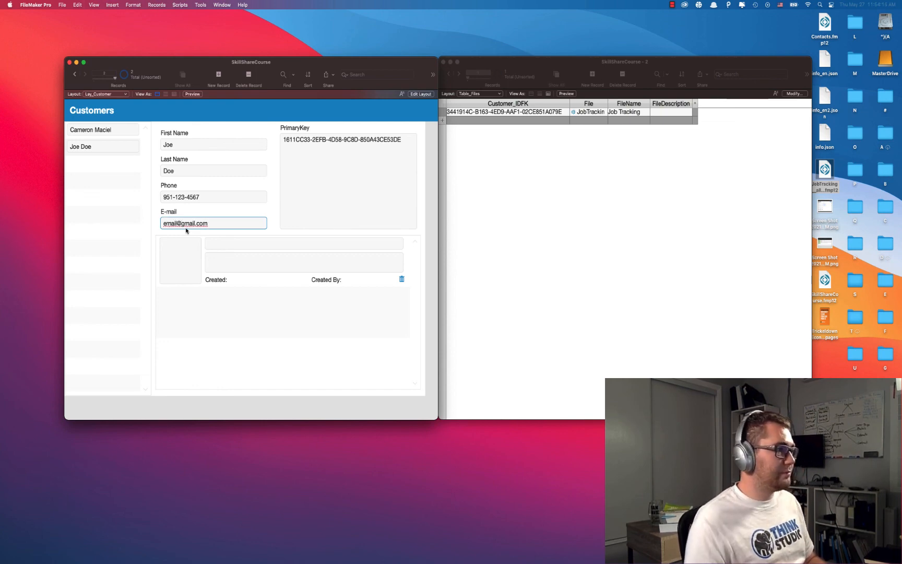
pyautogui.click(274, 214)
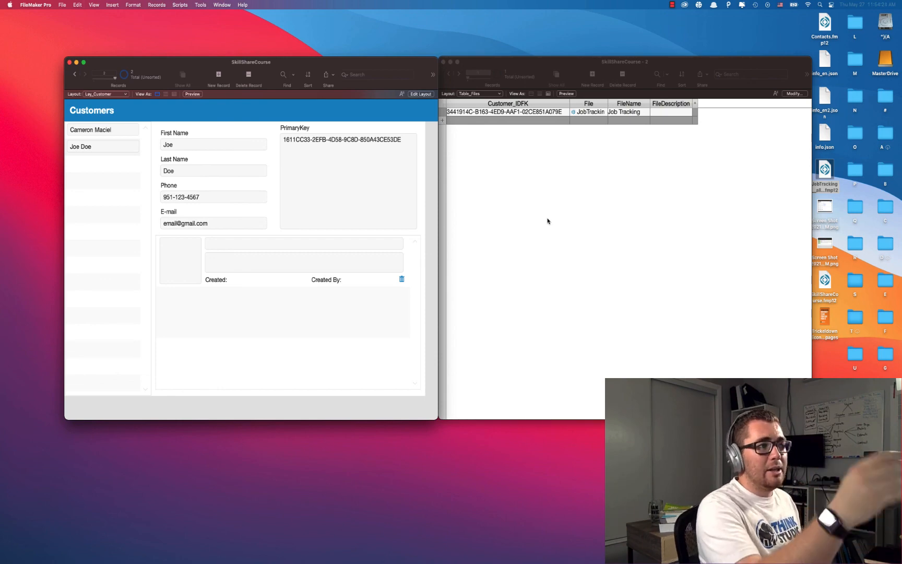
# Attach two desktop Screen Shot PNGs to the new customer's Files portal rows and check Table_Files.
pyautogui.click(820, 206)
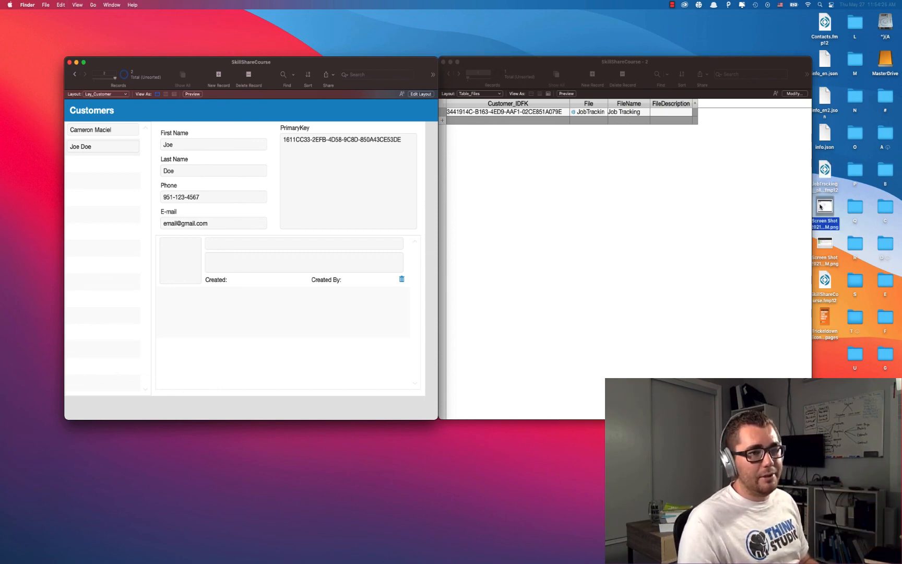
pyautogui.keyDown('shift'); pyautogui.click(824, 245); pyautogui.keyUp('shift')
pyautogui.click(842, 230)
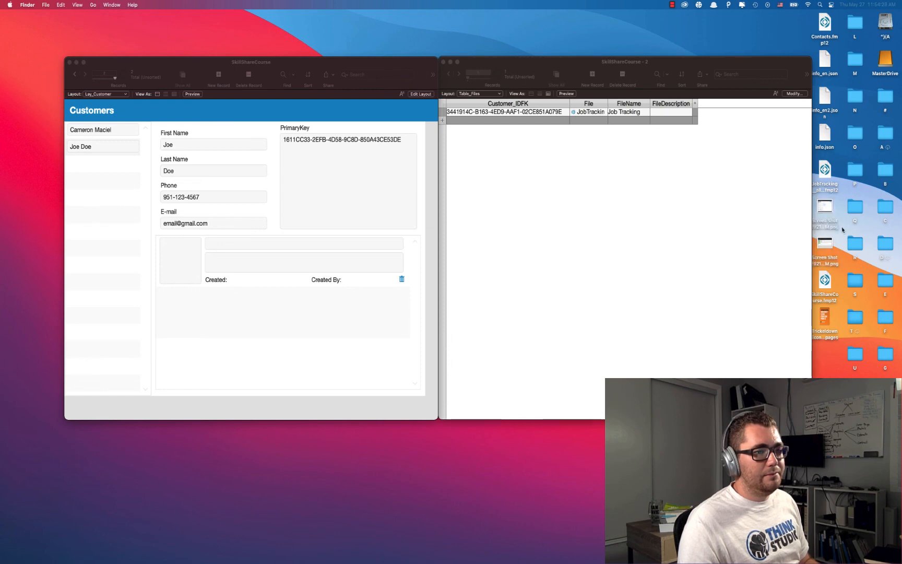
pyautogui.moveTo(830, 214); pyautogui.dragTo(198, 261)
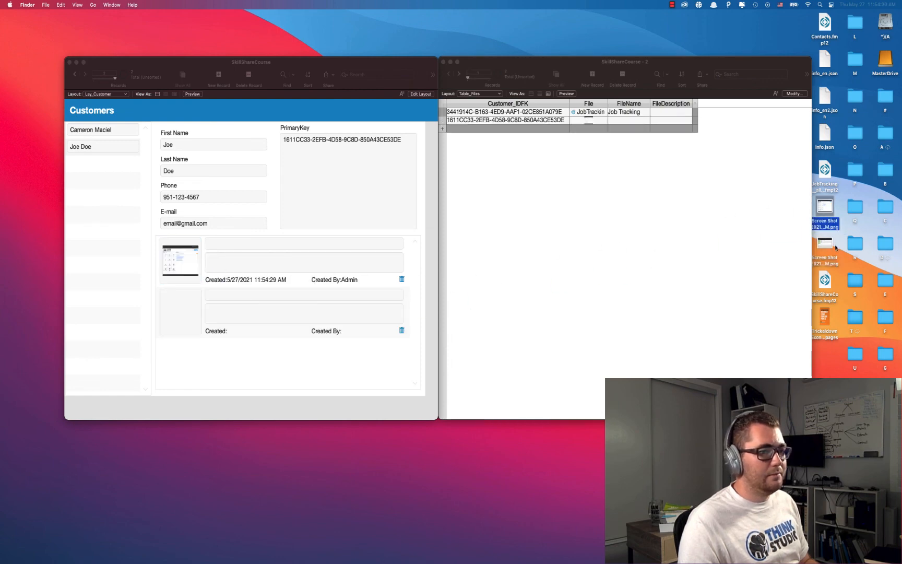
pyautogui.moveTo(836, 248); pyautogui.dragTo(225, 308)
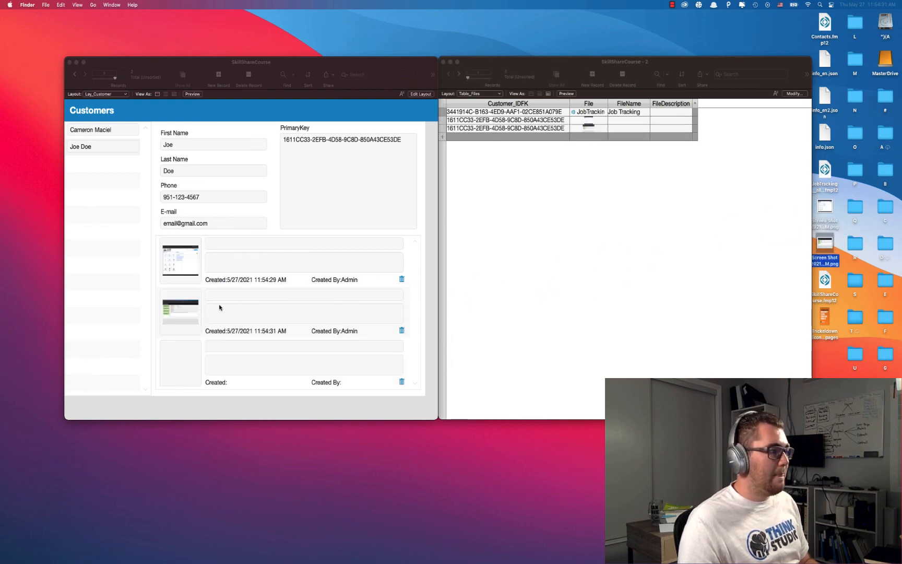
pyautogui.click(689, 249)
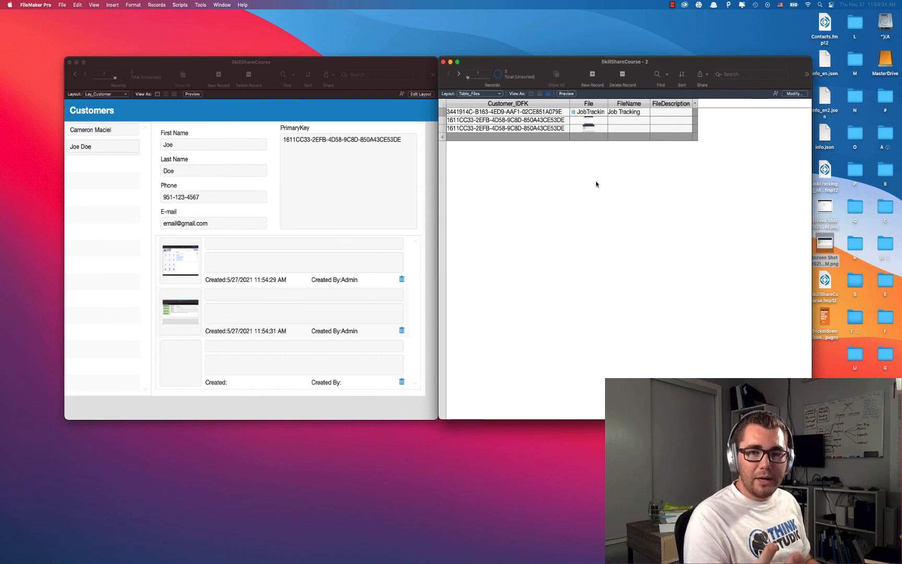